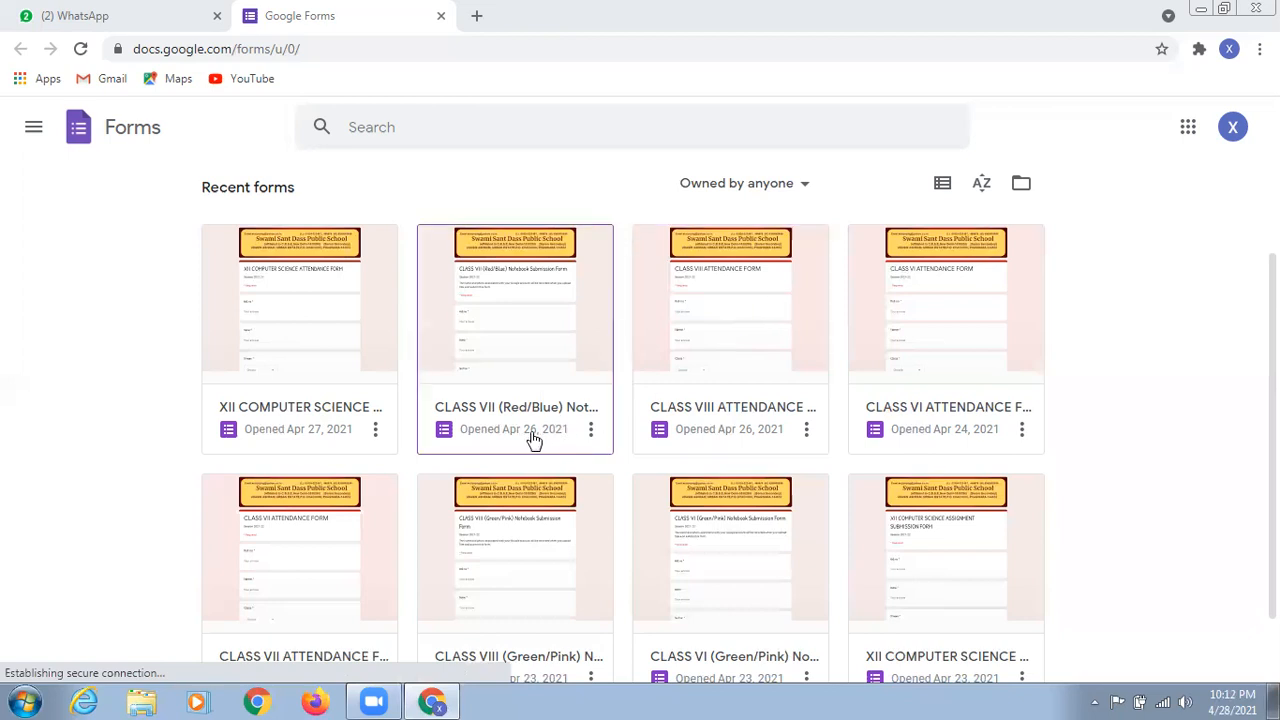
Open the CLASS VII (Red/Blue) Notebook Submission Form in a new tab and review its Roll no, Name, Section and Chapter Name questions
{"action": "left_click", "coordinate": [591, 437]}
{"action": "left_click", "coordinate": [591, 546]}
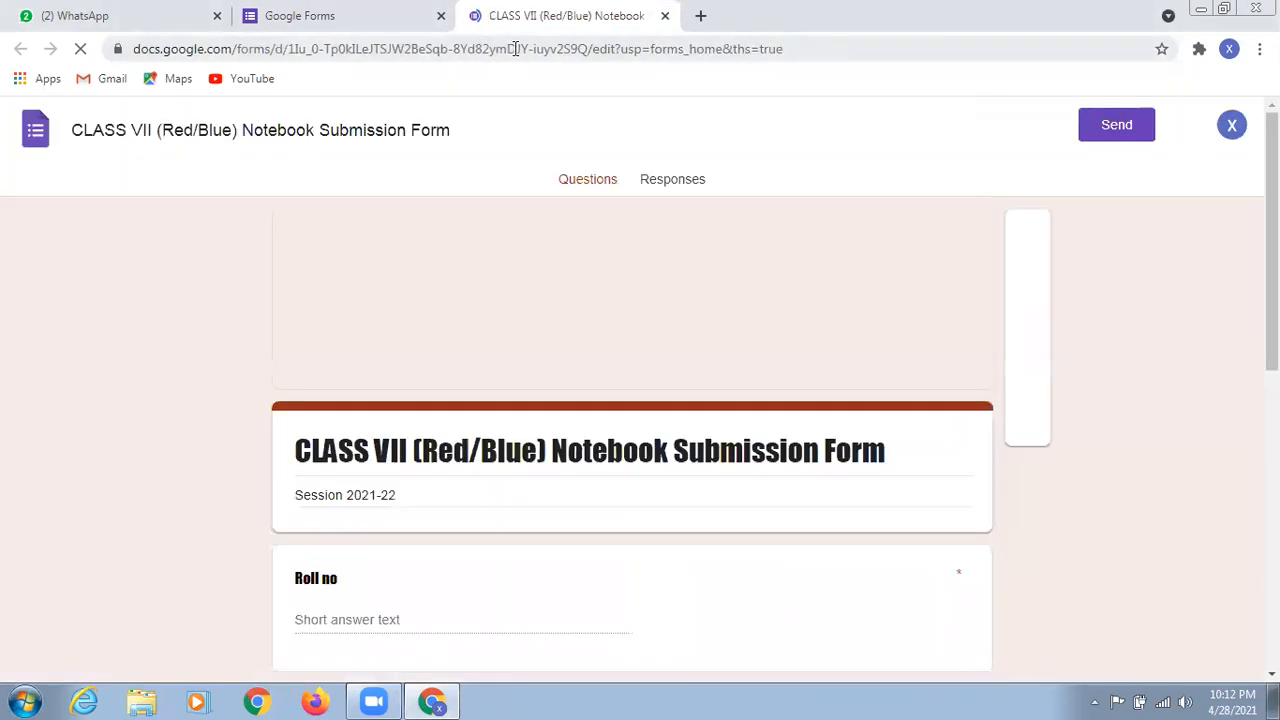
{"action": "scroll", "coordinate": [413, 385], "scroll_direction": "down", "scroll_amount": 1}
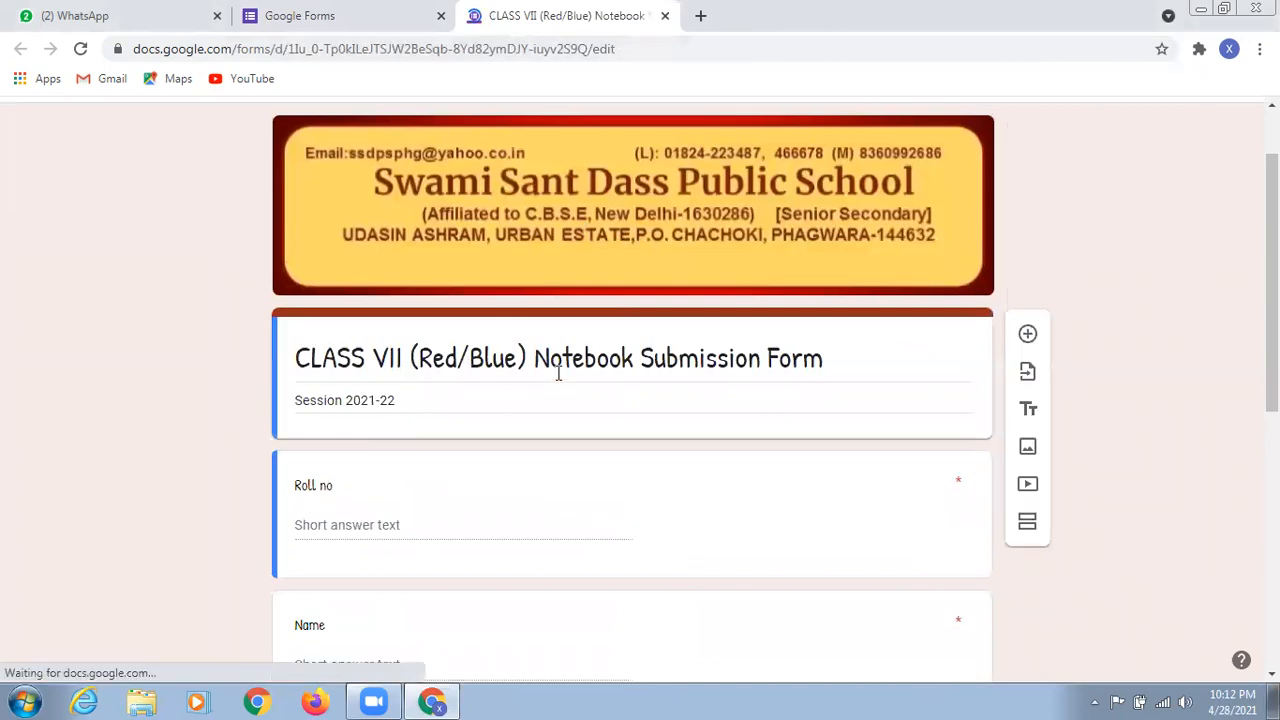
{"action": "scroll", "coordinate": [506, 369], "scroll_direction": "down", "scroll_amount": 2}
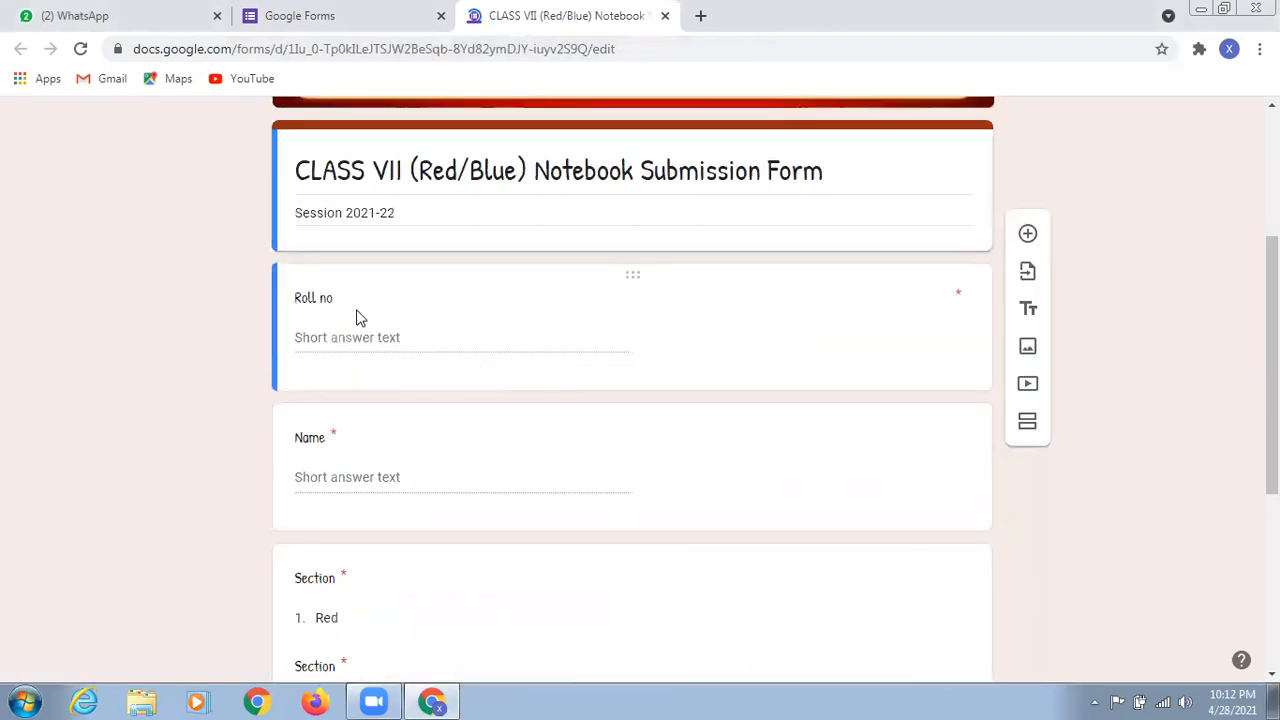
{"action": "scroll", "coordinate": [608, 200], "scroll_direction": "down", "scroll_amount": 1}
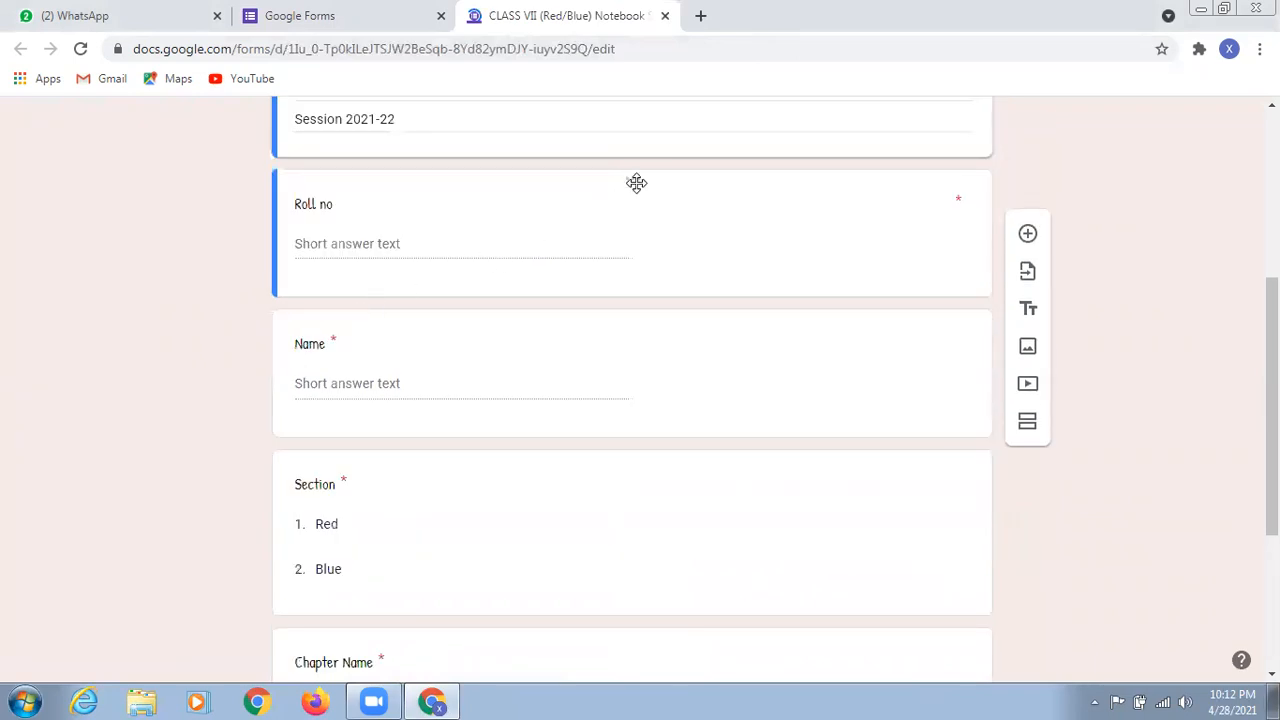
{"action": "left_click", "coordinate": [636, 183]}
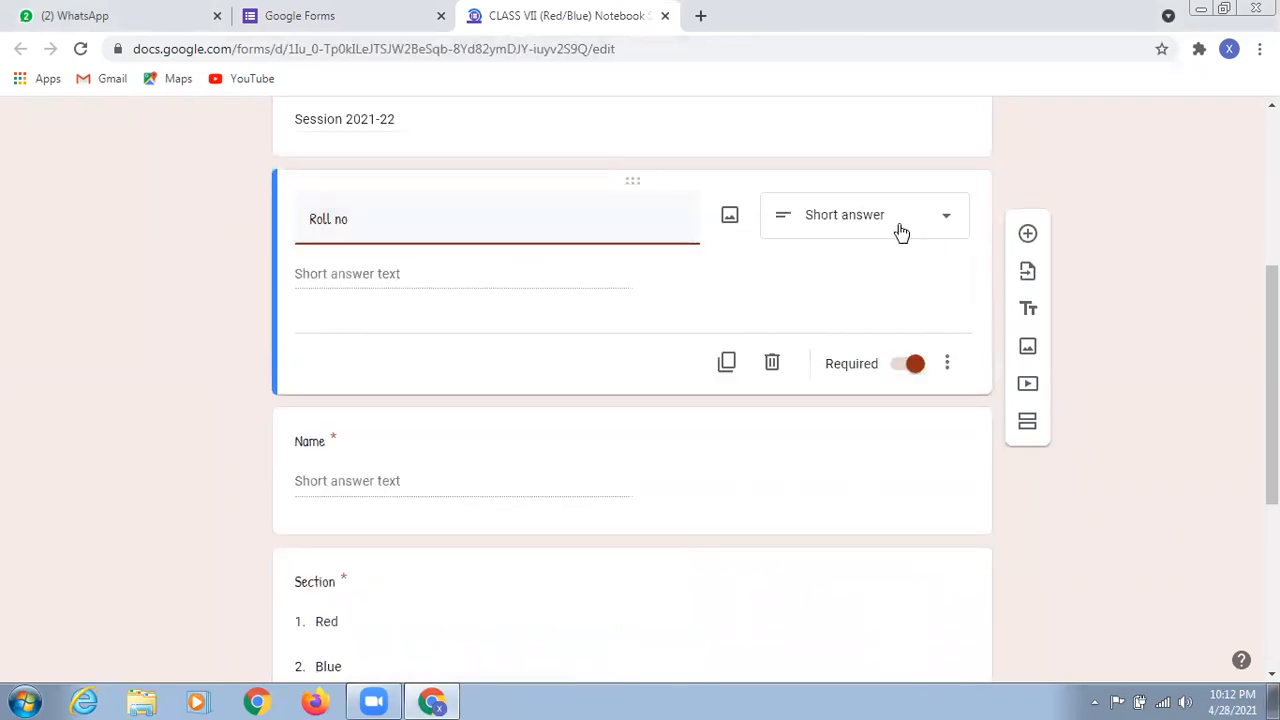
{"action": "scroll", "coordinate": [860, 243], "scroll_direction": "down", "scroll_amount": 2}
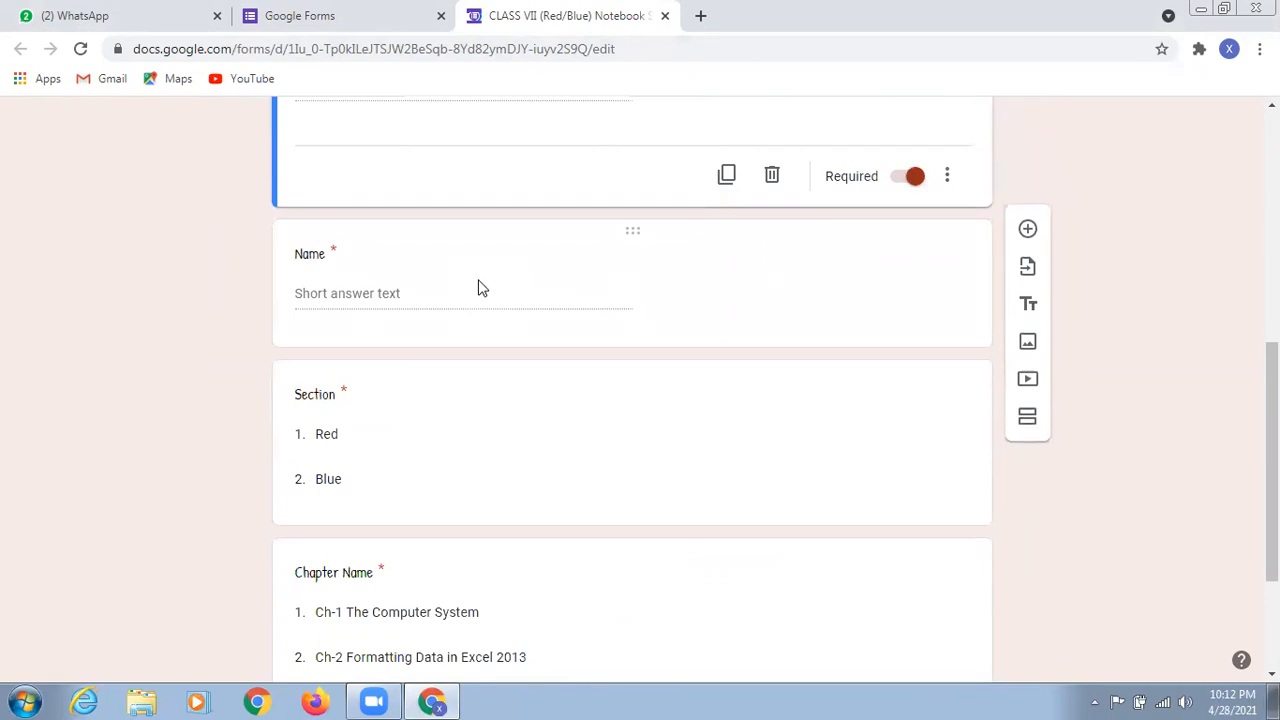
{"action": "scroll", "coordinate": [400, 345], "scroll_direction": "down", "scroll_amount": 1}
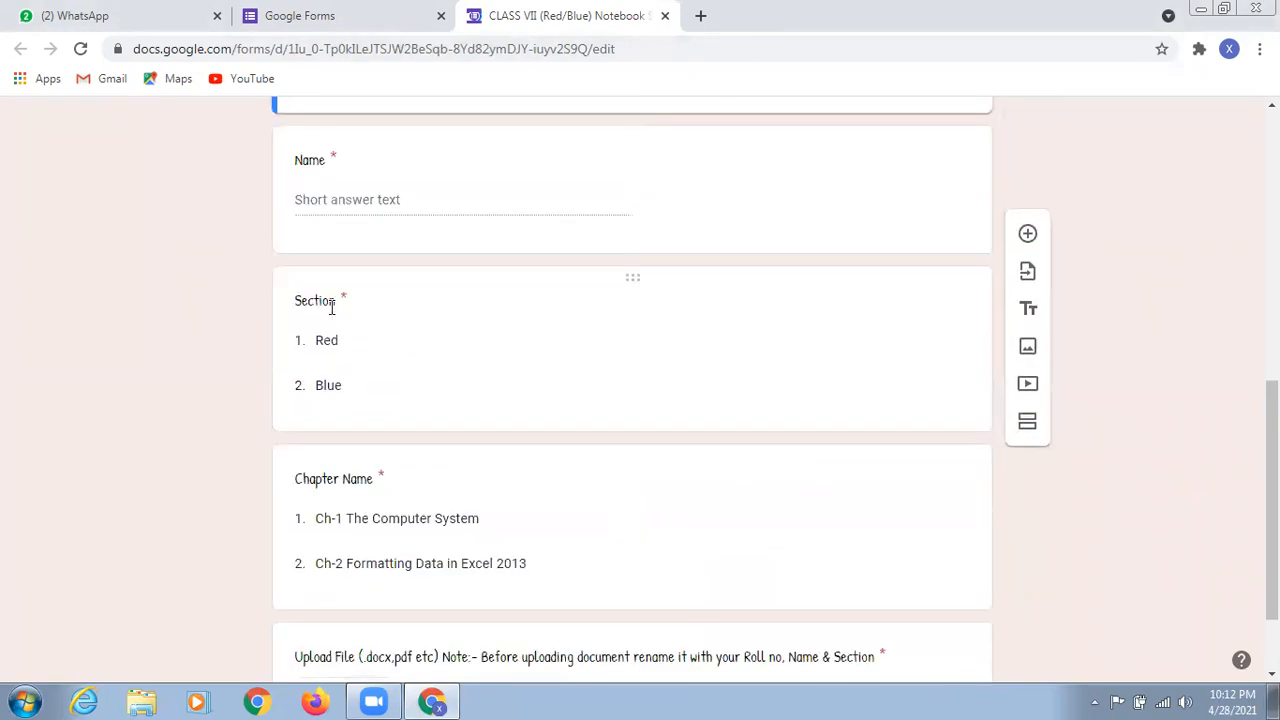
{"action": "scroll", "coordinate": [332, 307], "scroll_direction": "down", "scroll_amount": 1}
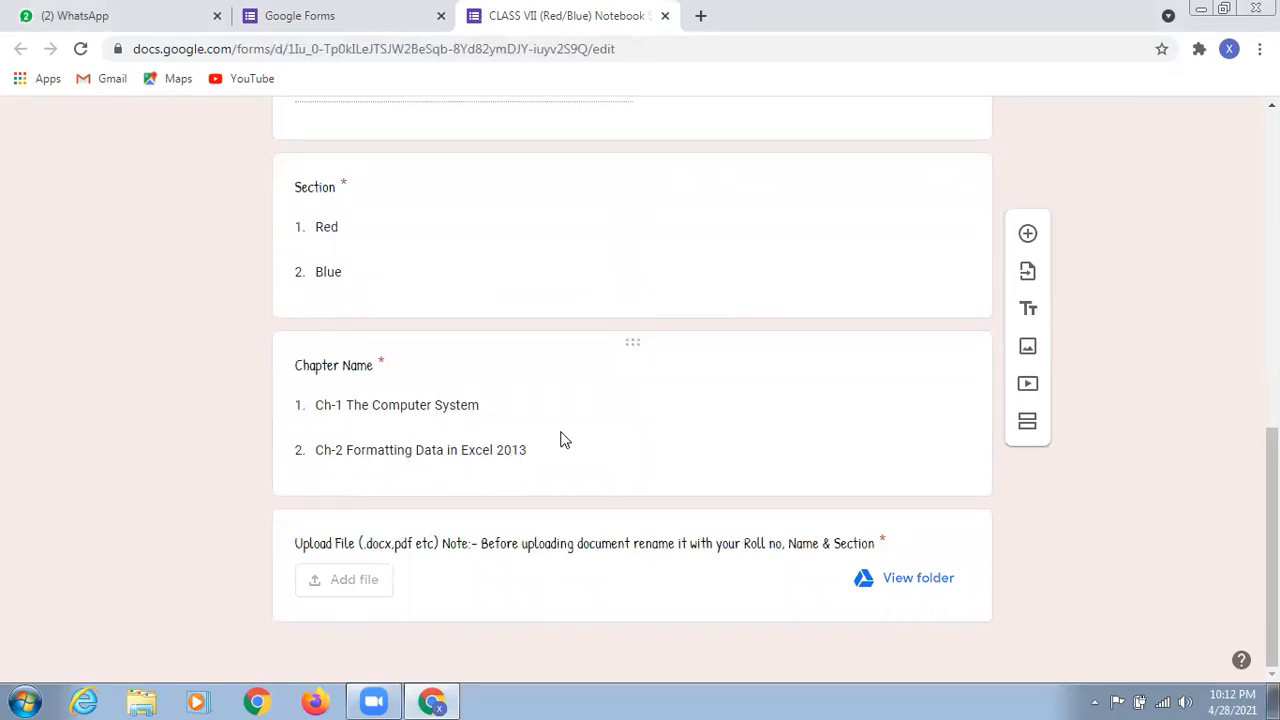
Open the Upload File question for editing and set its question type to File upload
{"action": "left_click", "coordinate": [627, 524]}
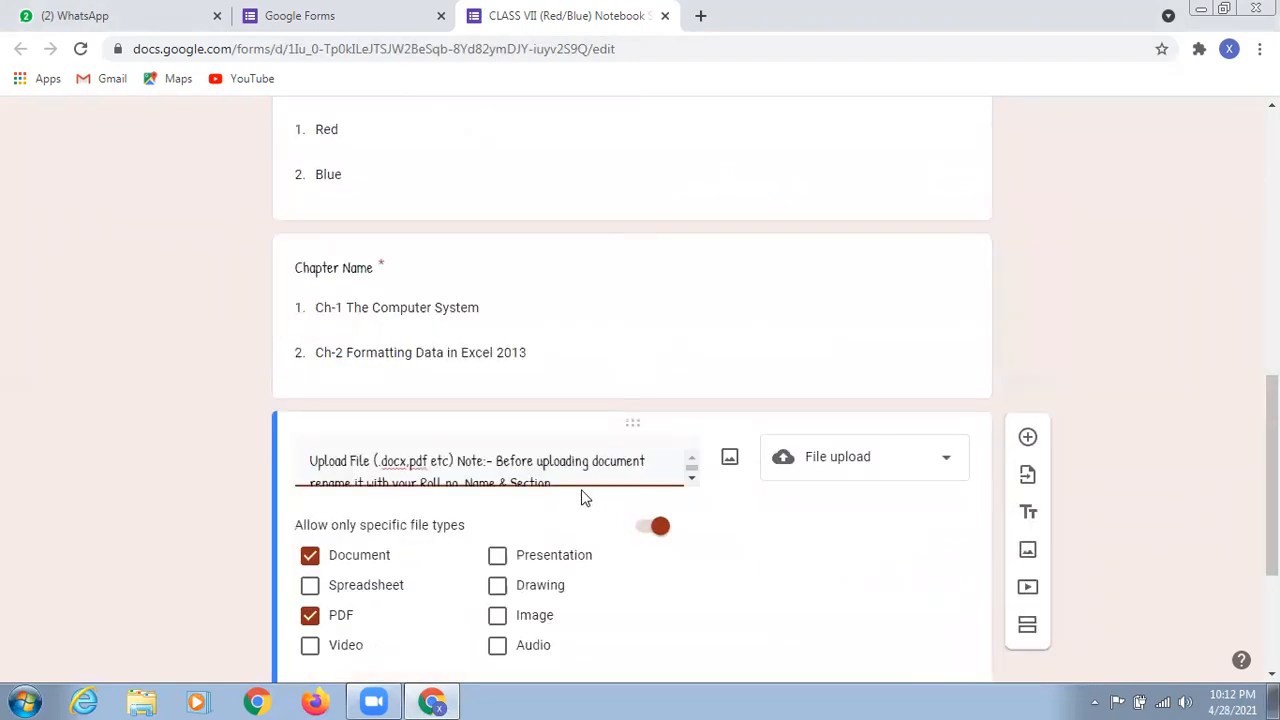
{"action": "left_click", "coordinate": [945, 465]}
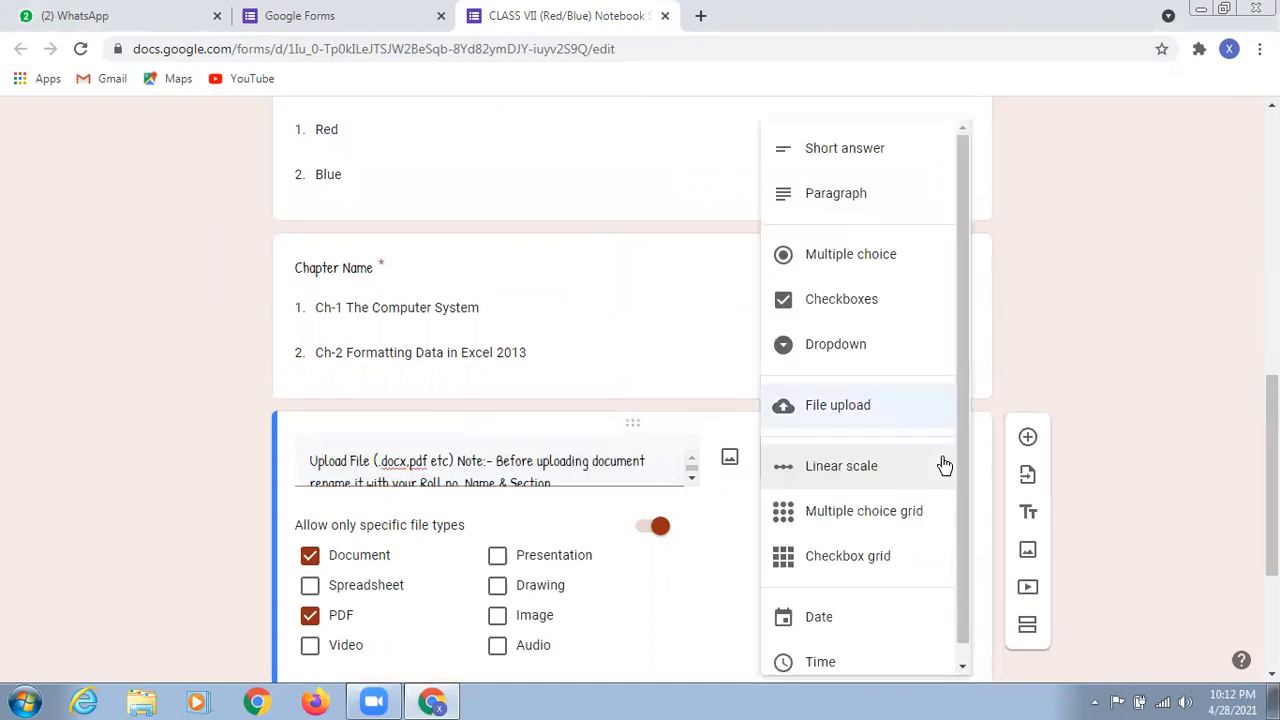
{"action": "left_click", "coordinate": [849, 416]}
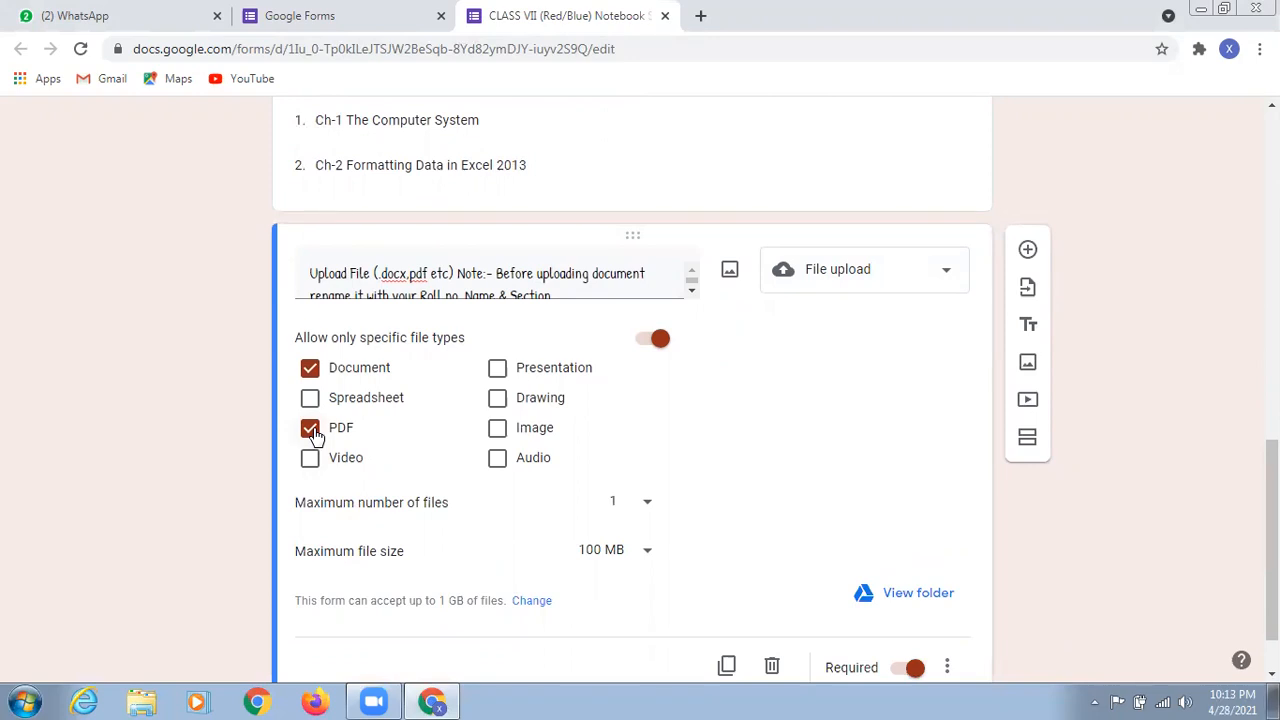
Disallow and re-allow the Document file type in the upload question, and set the maximum file size to 100 MB
{"action": "left_click", "coordinate": [309, 369]}
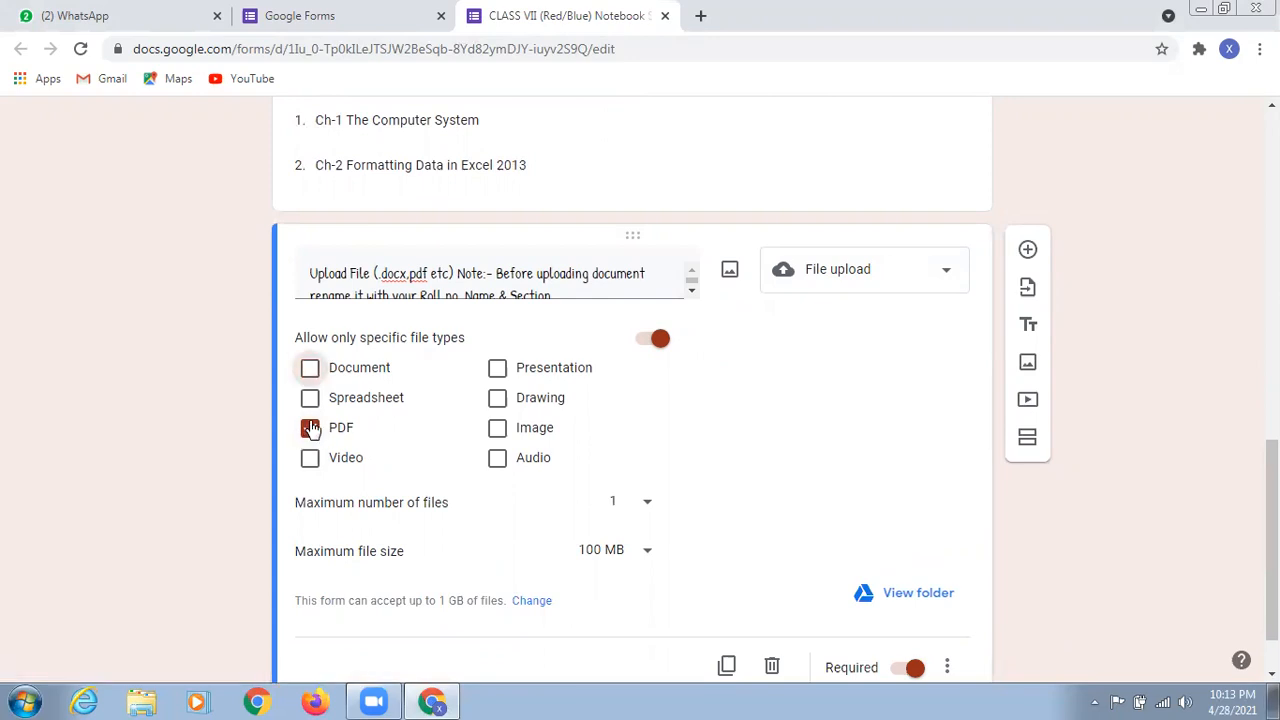
{"action": "left_click", "coordinate": [309, 369]}
{"action": "left_click", "coordinate": [648, 556]}
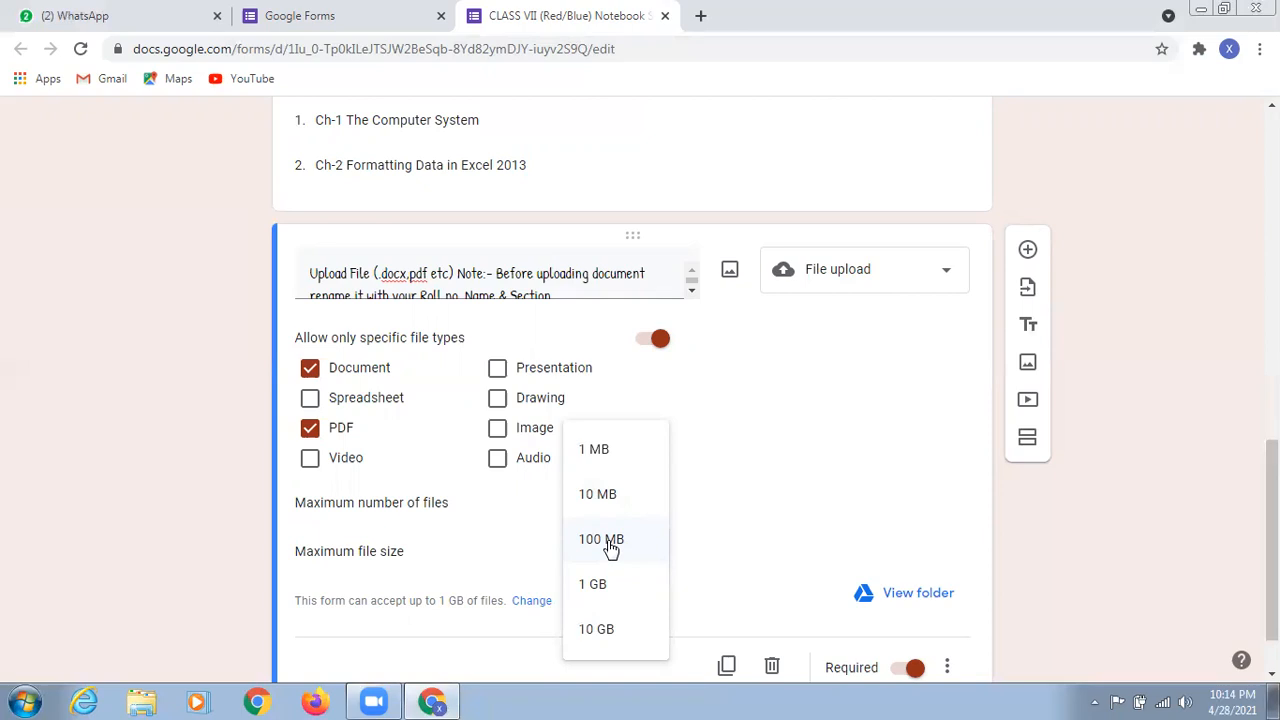
{"action": "left_click", "coordinate": [611, 547]}
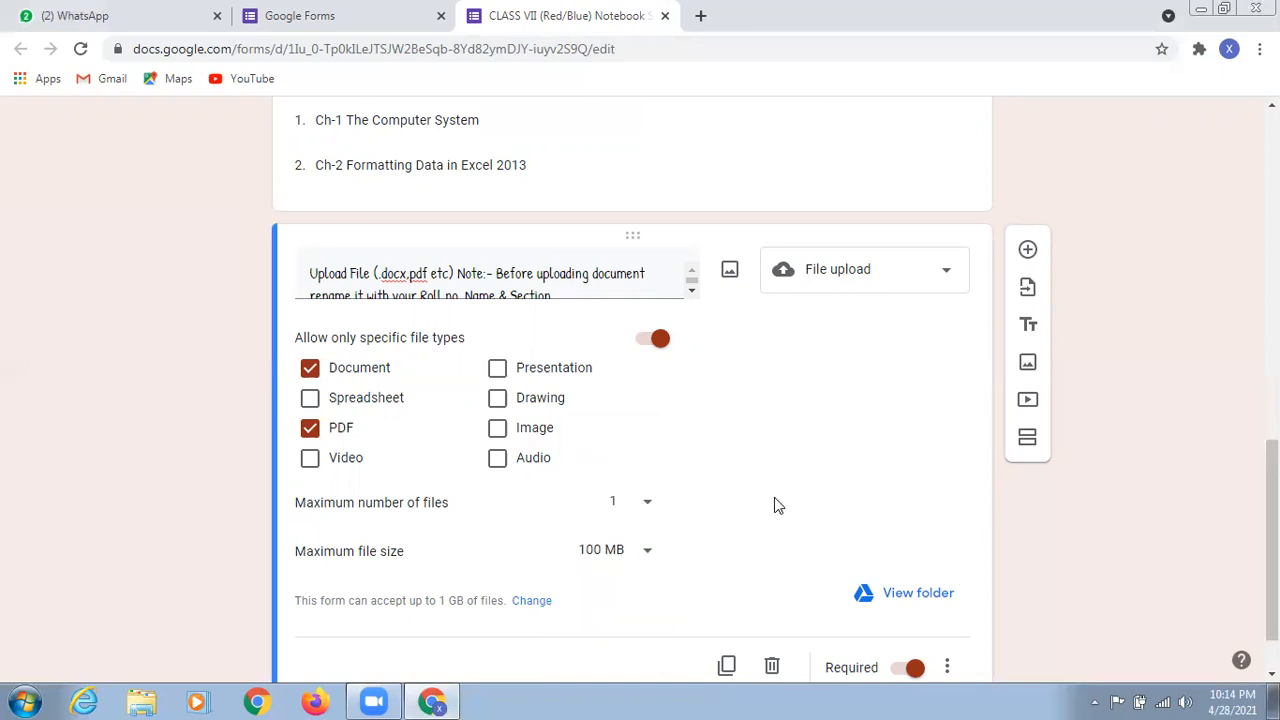
Preview the notebook submission form as a respondent, look through all its questions, and close the preview
{"action": "scroll", "coordinate": [774, 497], "scroll_direction": "down", "scroll_amount": 1}
{"action": "scroll", "coordinate": [774, 497], "scroll_direction": "up", "scroll_amount": 7}
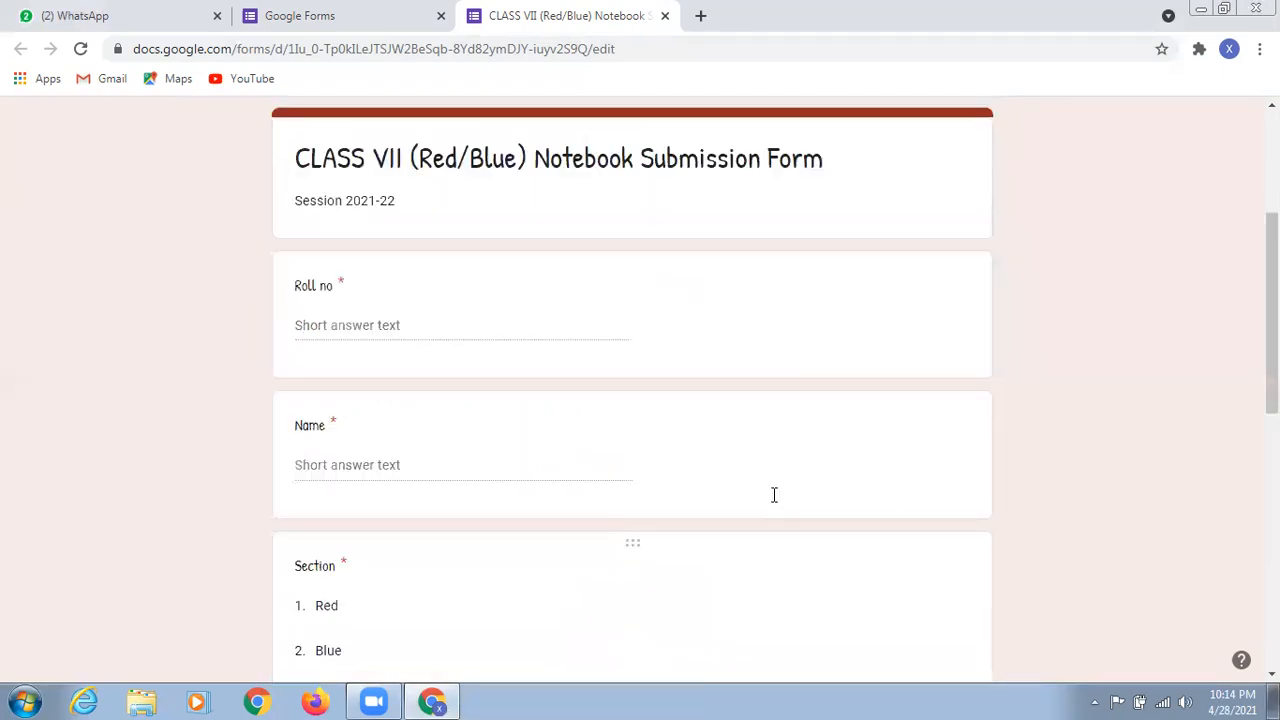
{"action": "scroll", "coordinate": [773, 495], "scroll_direction": "up", "scroll_amount": 3}
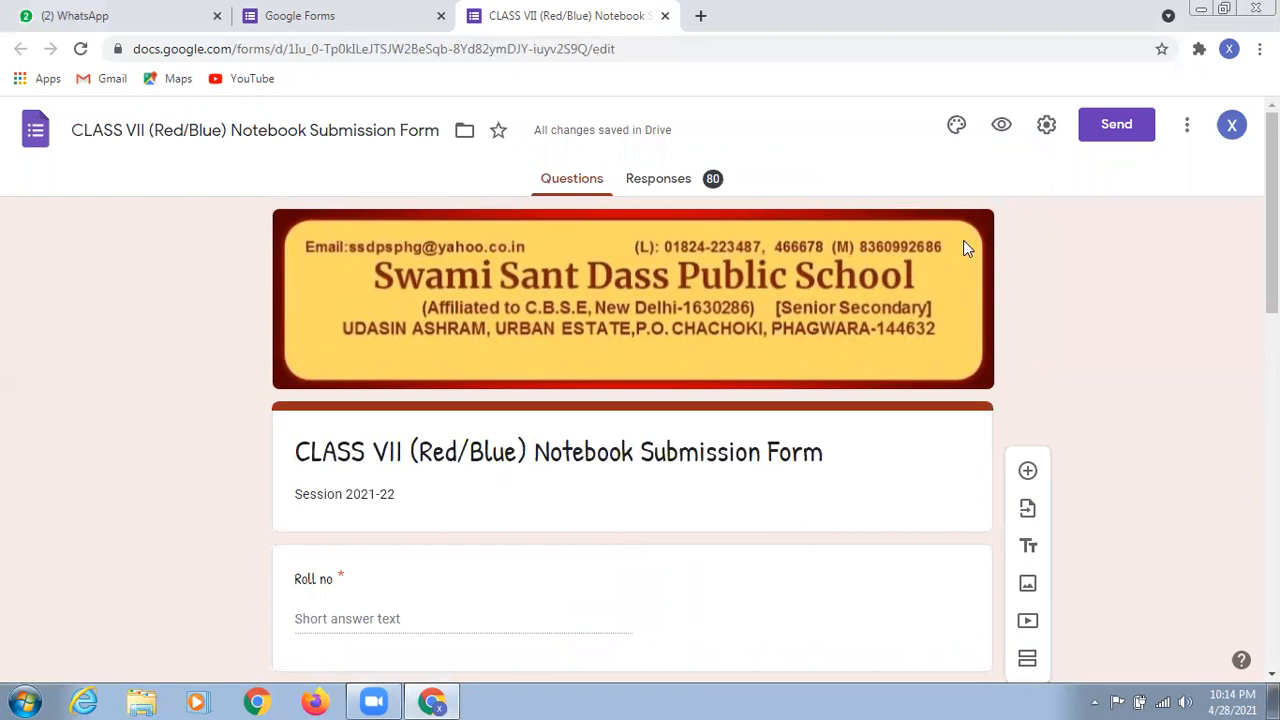
{"action": "left_click", "coordinate": [1008, 130]}
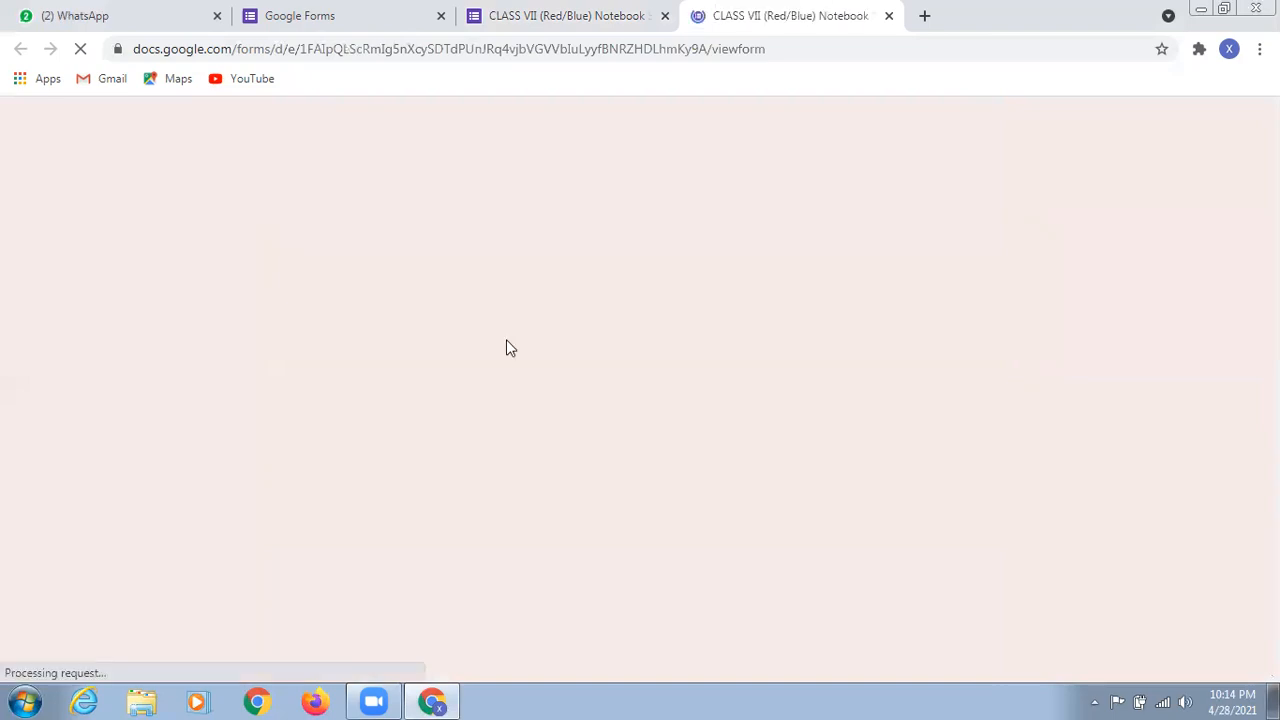
{"action": "scroll", "coordinate": [546, 316], "scroll_direction": "down", "scroll_amount": 2}
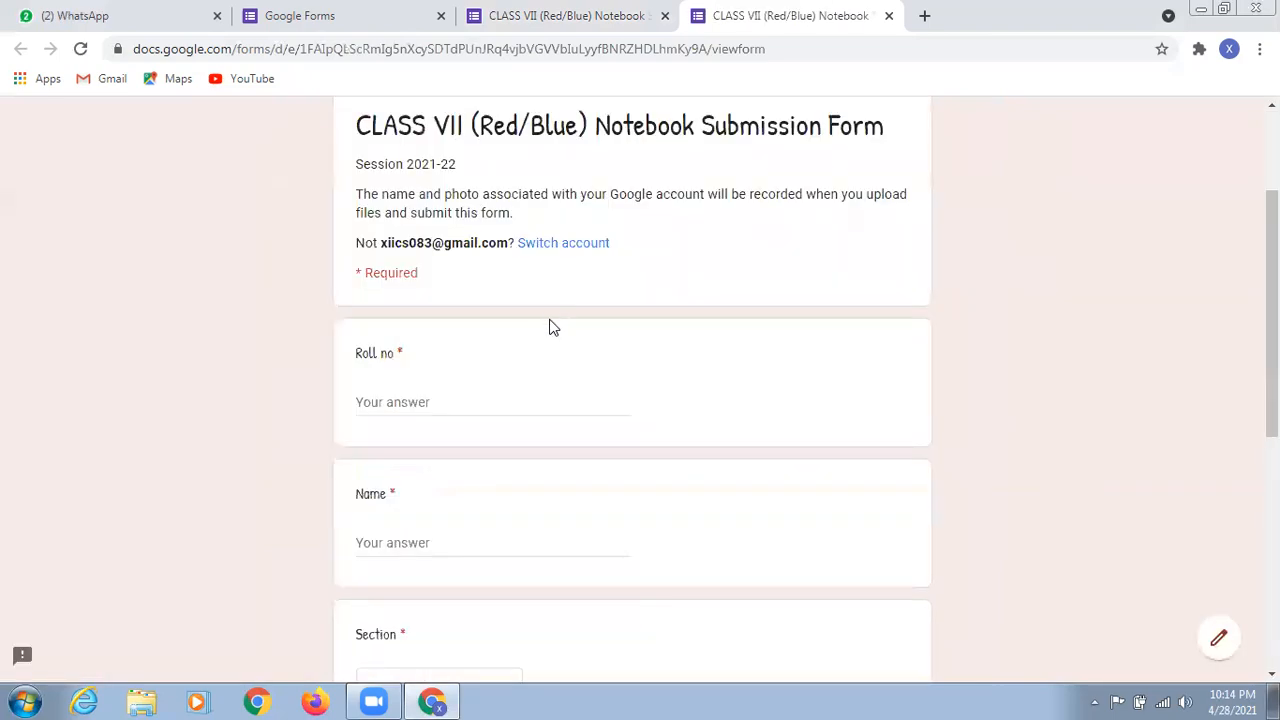
{"action": "scroll", "coordinate": [550, 322], "scroll_direction": "down", "scroll_amount": 10}
{"action": "scroll", "coordinate": [555, 316], "scroll_direction": "up", "scroll_amount": 4}
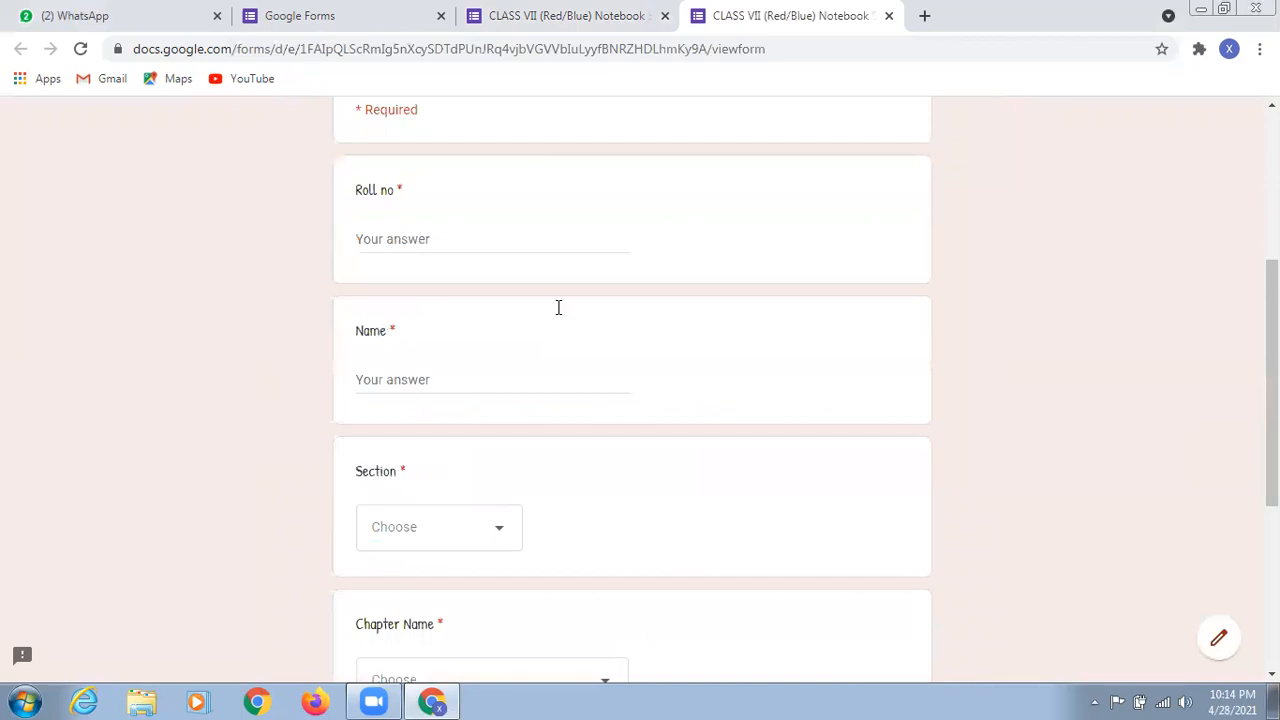
{"action": "scroll", "coordinate": [557, 312], "scroll_direction": "up", "scroll_amount": 4}
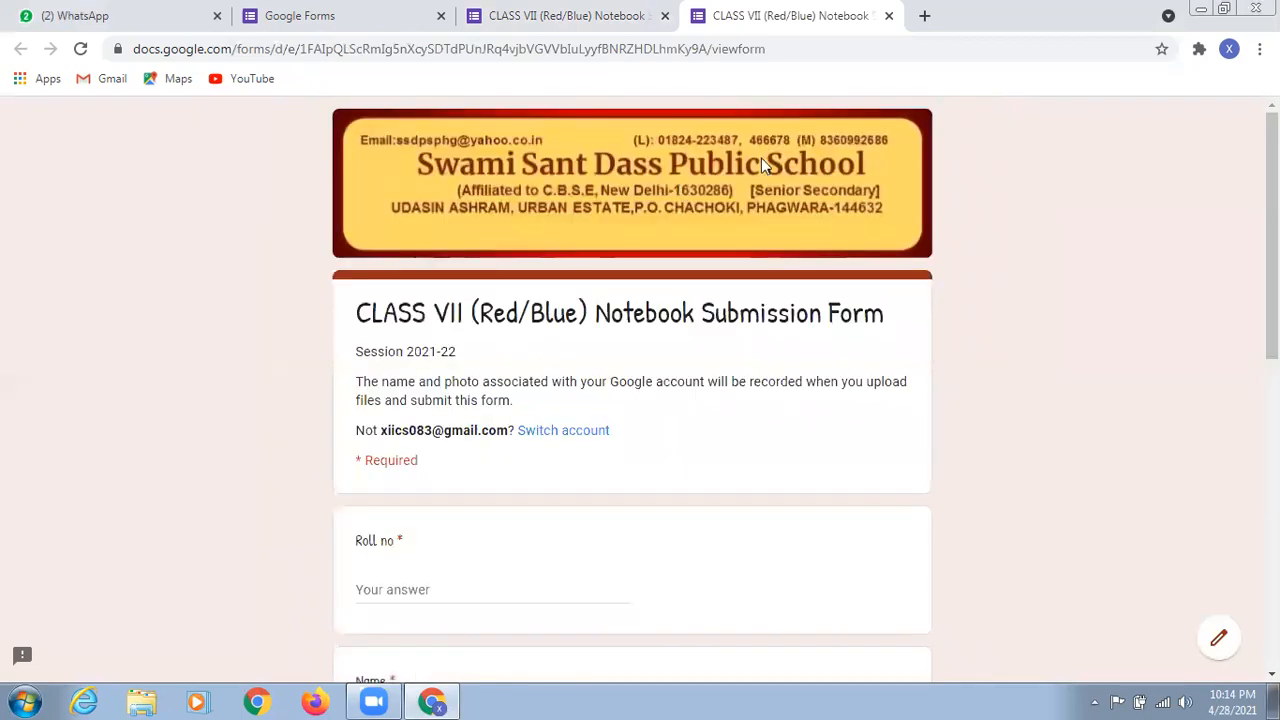
{"action": "left_click", "coordinate": [888, 16]}
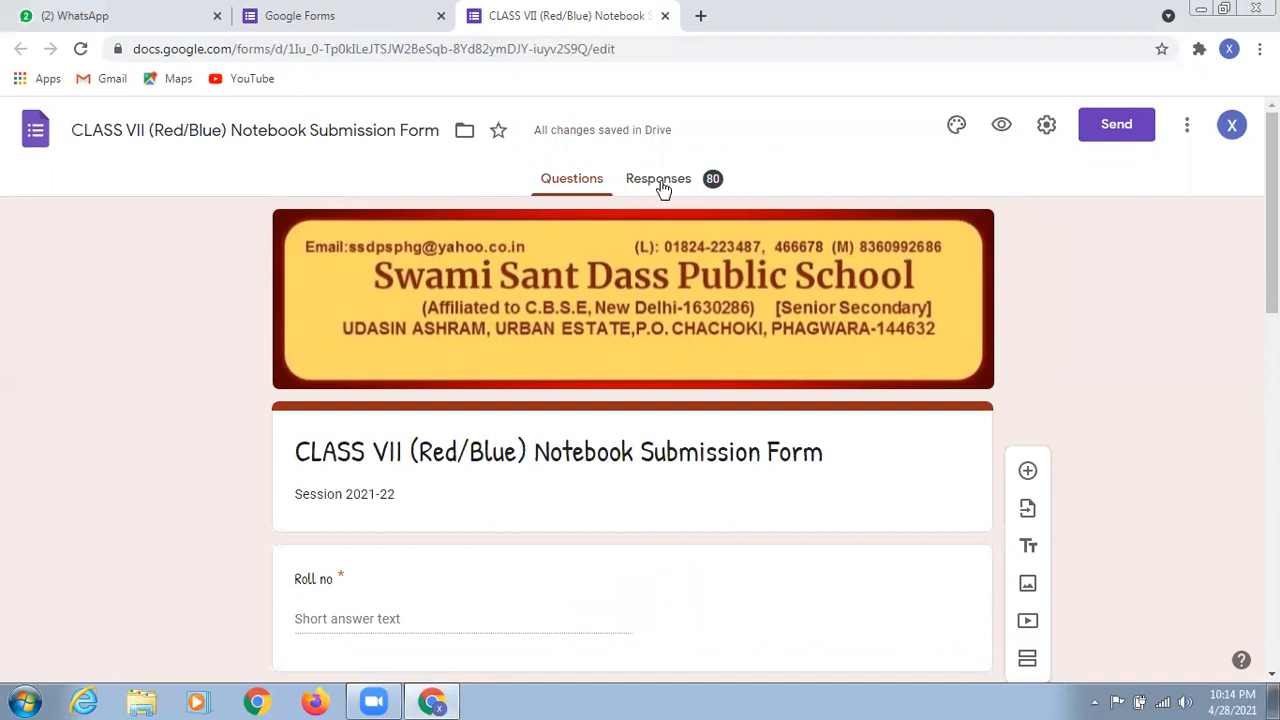
Open the form's linked responses spreadsheet and look through the submissions down to the last row
{"action": "left_click", "coordinate": [708, 189]}
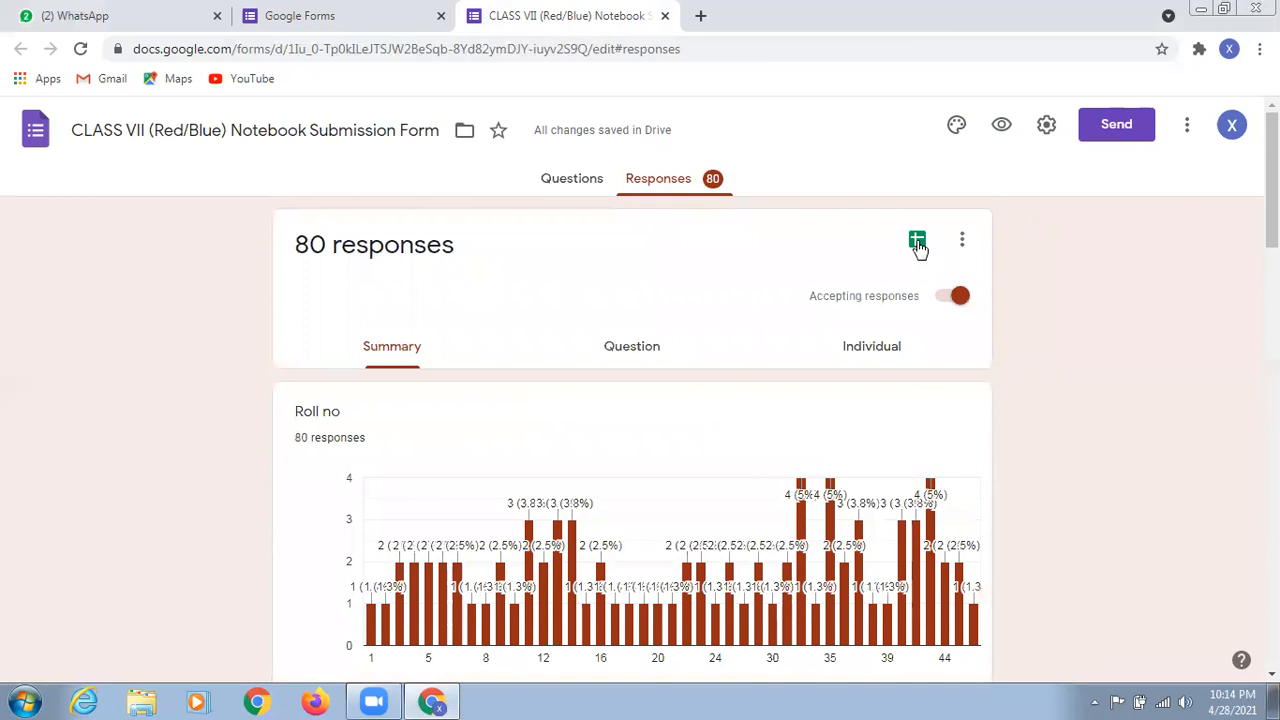
{"action": "left_click", "coordinate": [917, 242]}
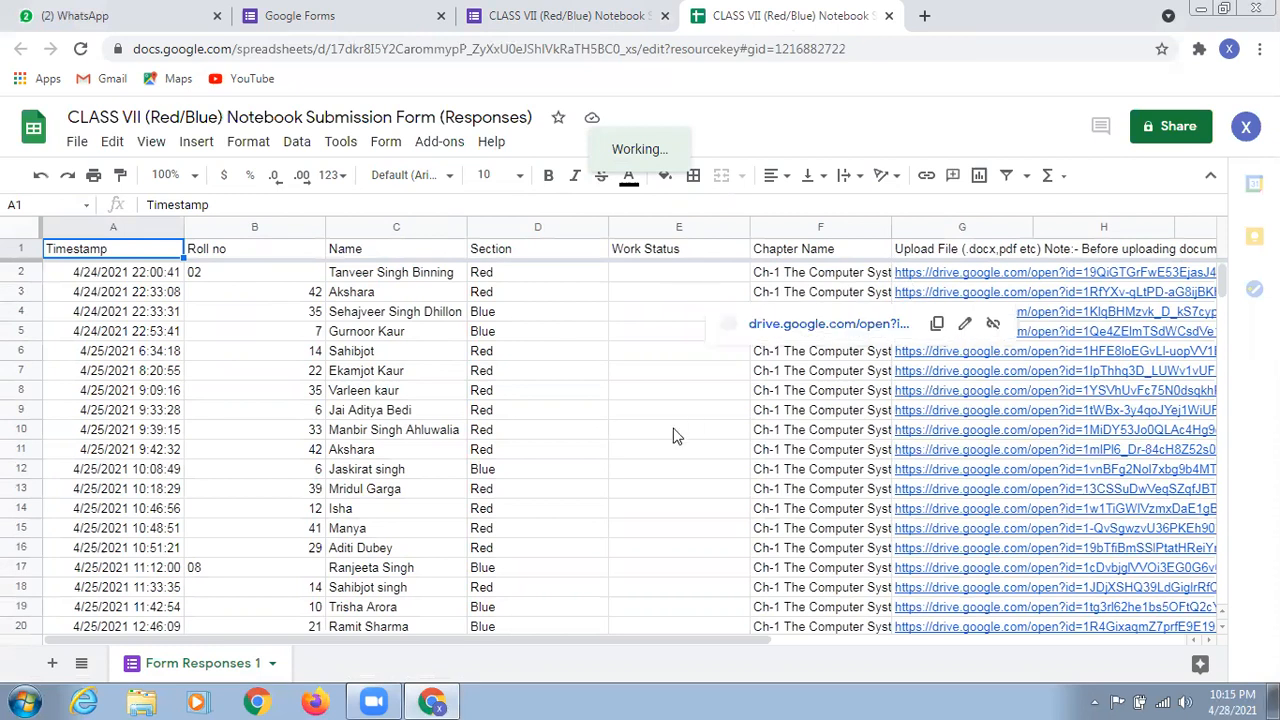
{"action": "scroll", "coordinate": [675, 435], "scroll_direction": "down", "scroll_amount": 1}
{"action": "scroll", "coordinate": [675, 435], "scroll_direction": "down", "scroll_amount": 15}
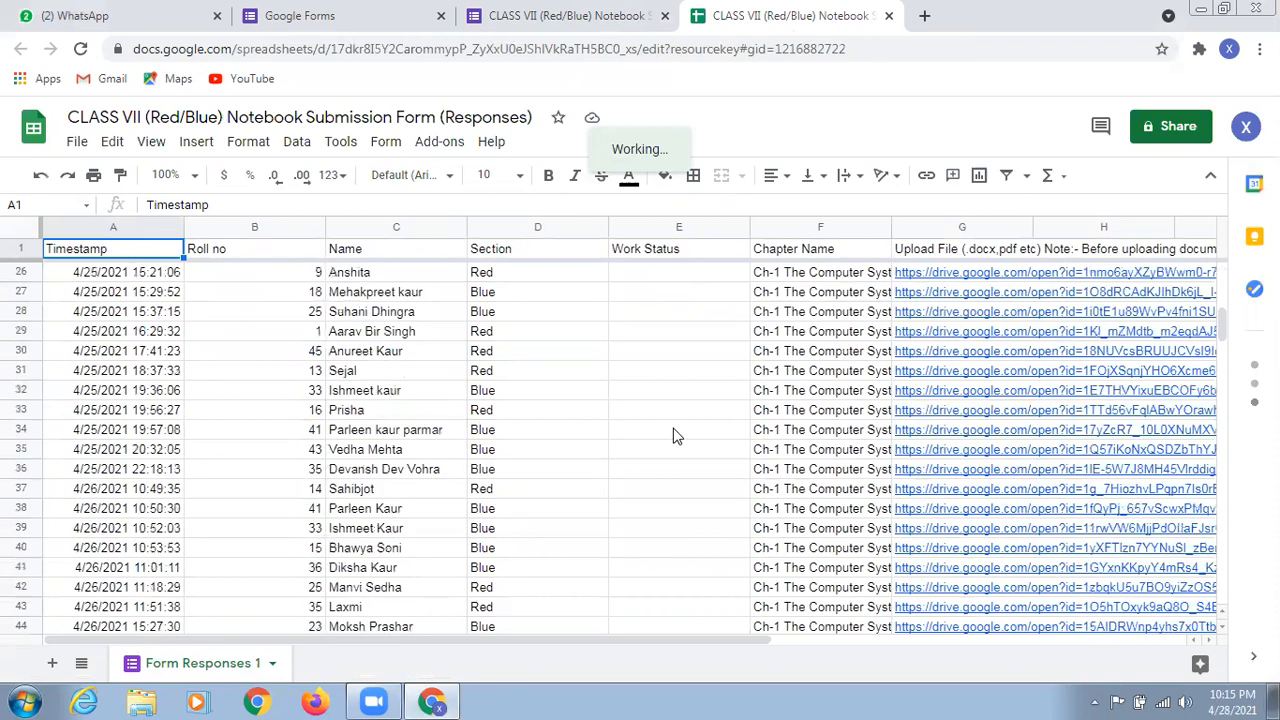
{"action": "scroll", "coordinate": [675, 435], "scroll_direction": "down", "scroll_amount": 8}
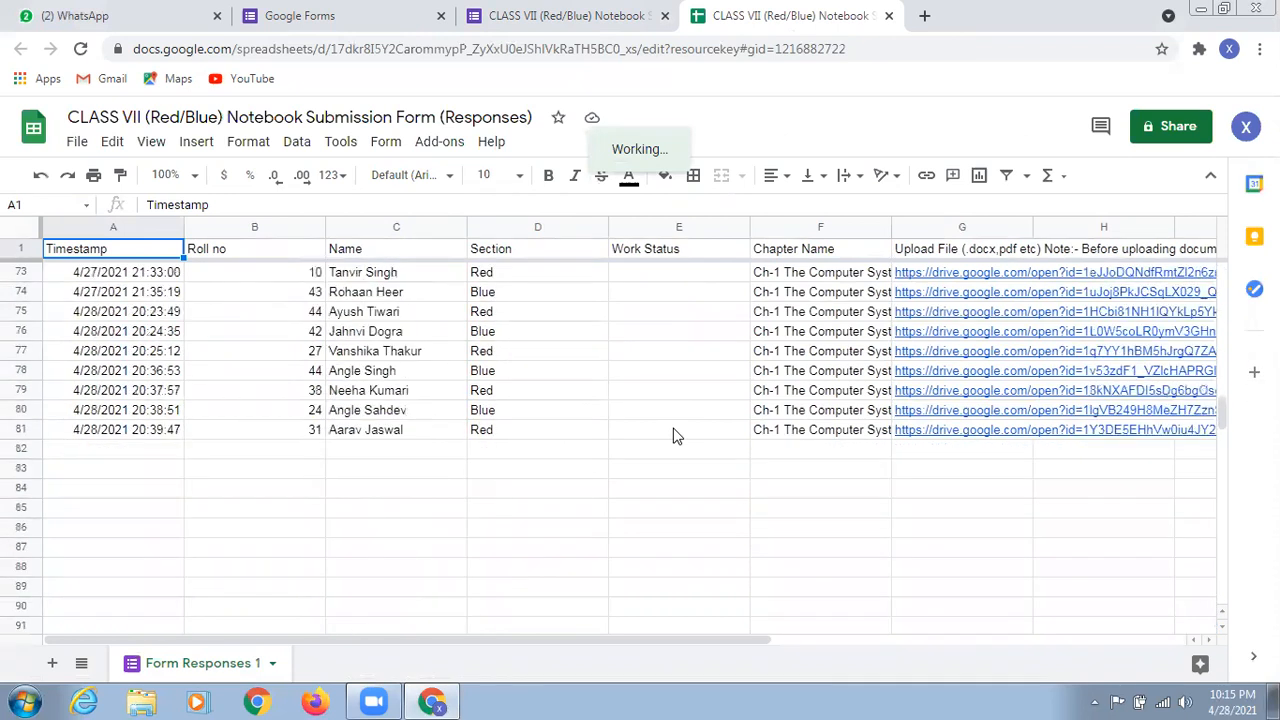
{"action": "scroll", "coordinate": [895, 430], "scroll_direction": "up", "scroll_amount": 1}
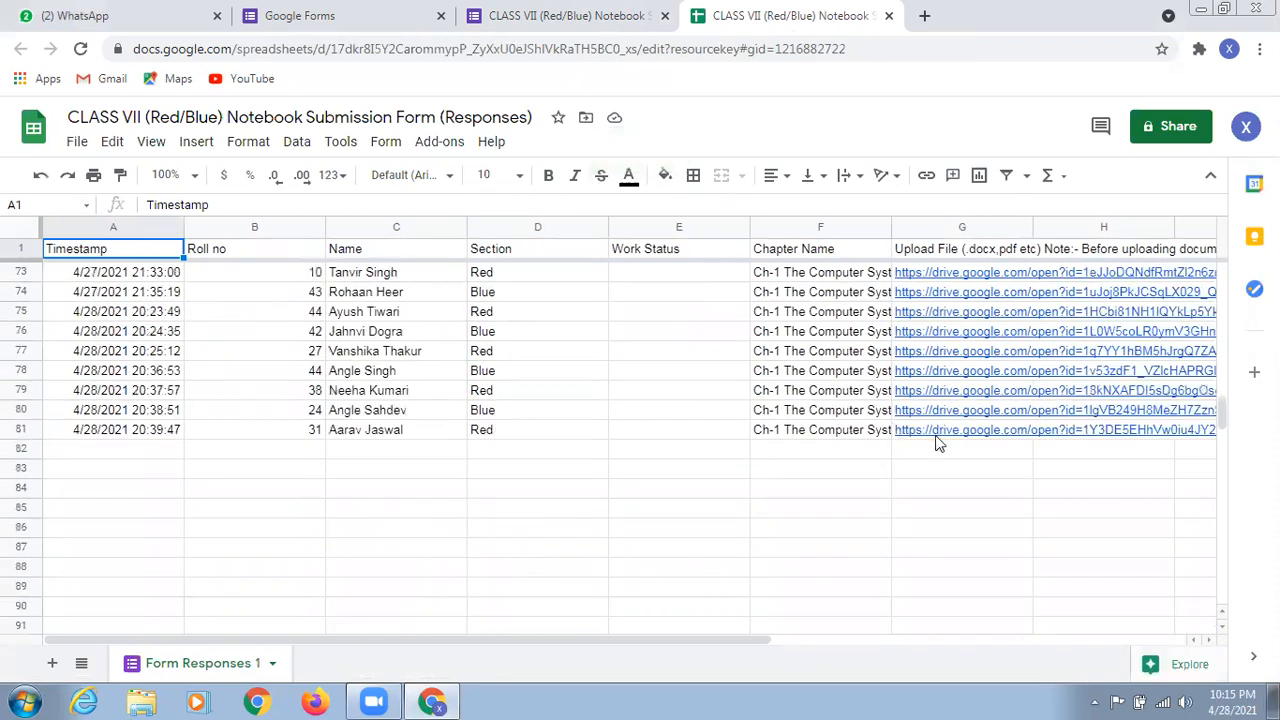
Open the PDF linked in row 80 of the Upload File column and look through the checked notebook pages
{"action": "mouse_move", "coordinate": [940, 438]}
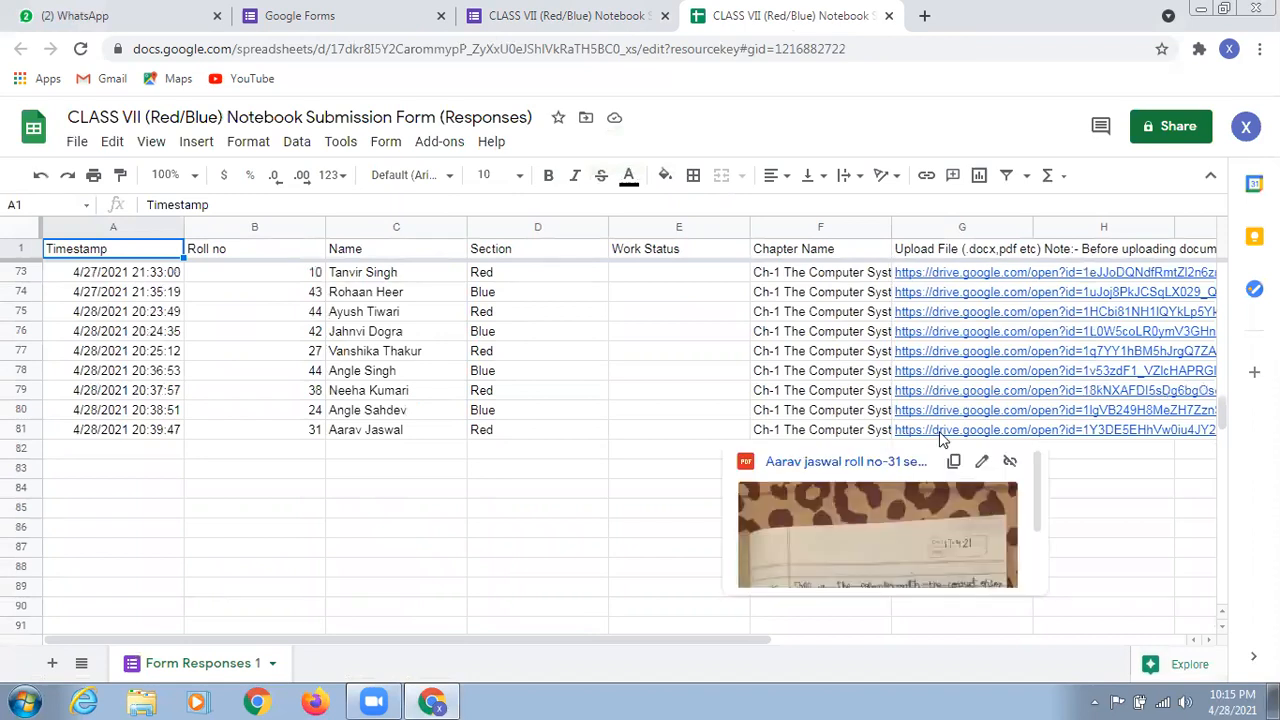
{"action": "mouse_move", "coordinate": [947, 415]}
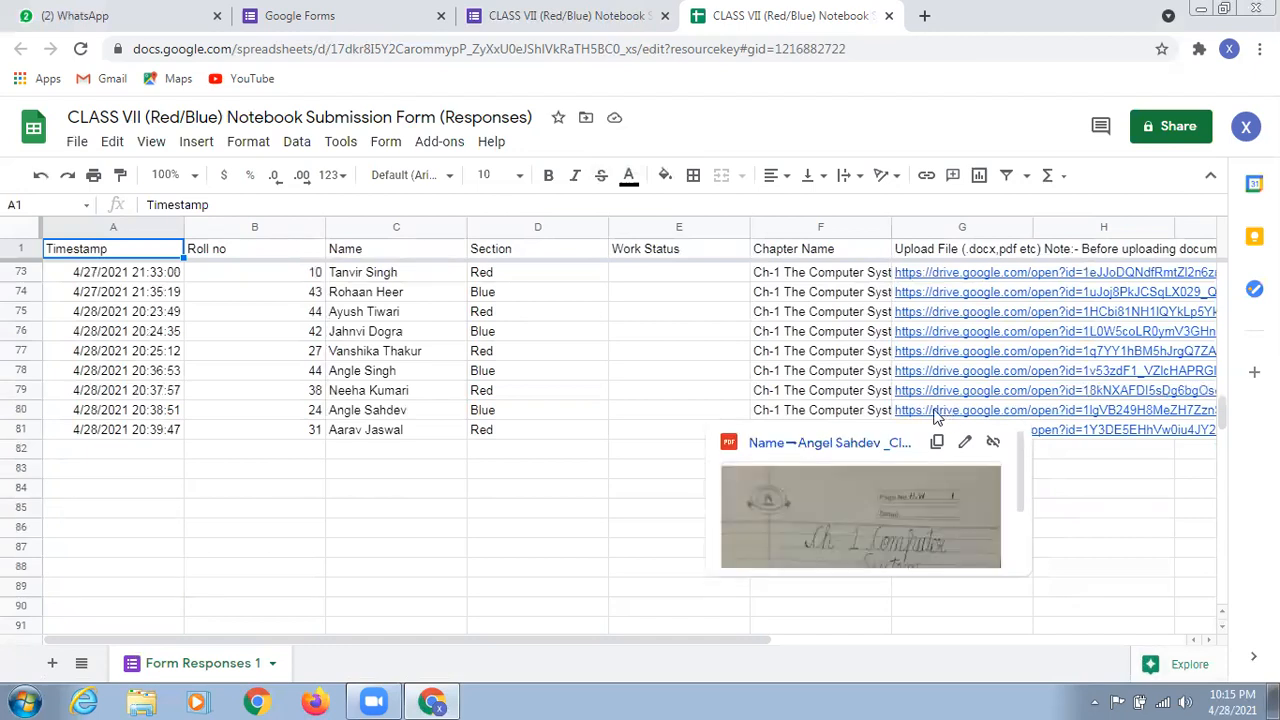
{"action": "left_click", "coordinate": [933, 416]}
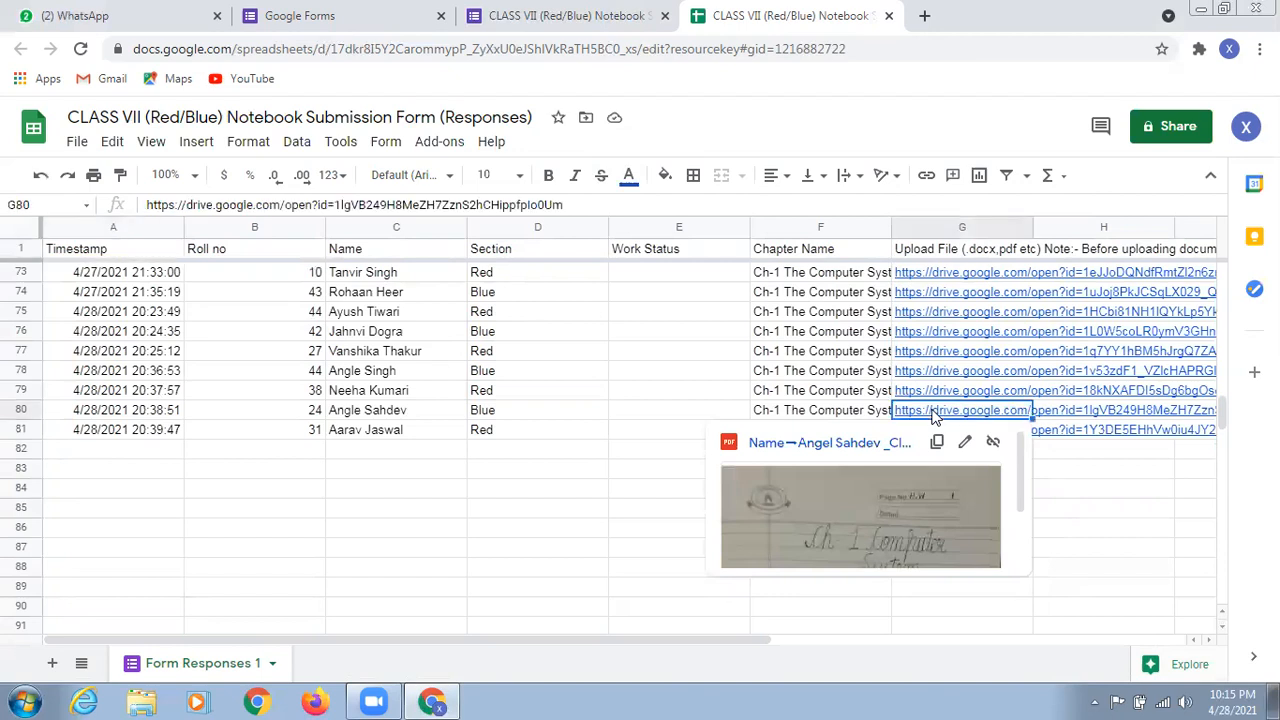
{"action": "left_click", "coordinate": [821, 443]}
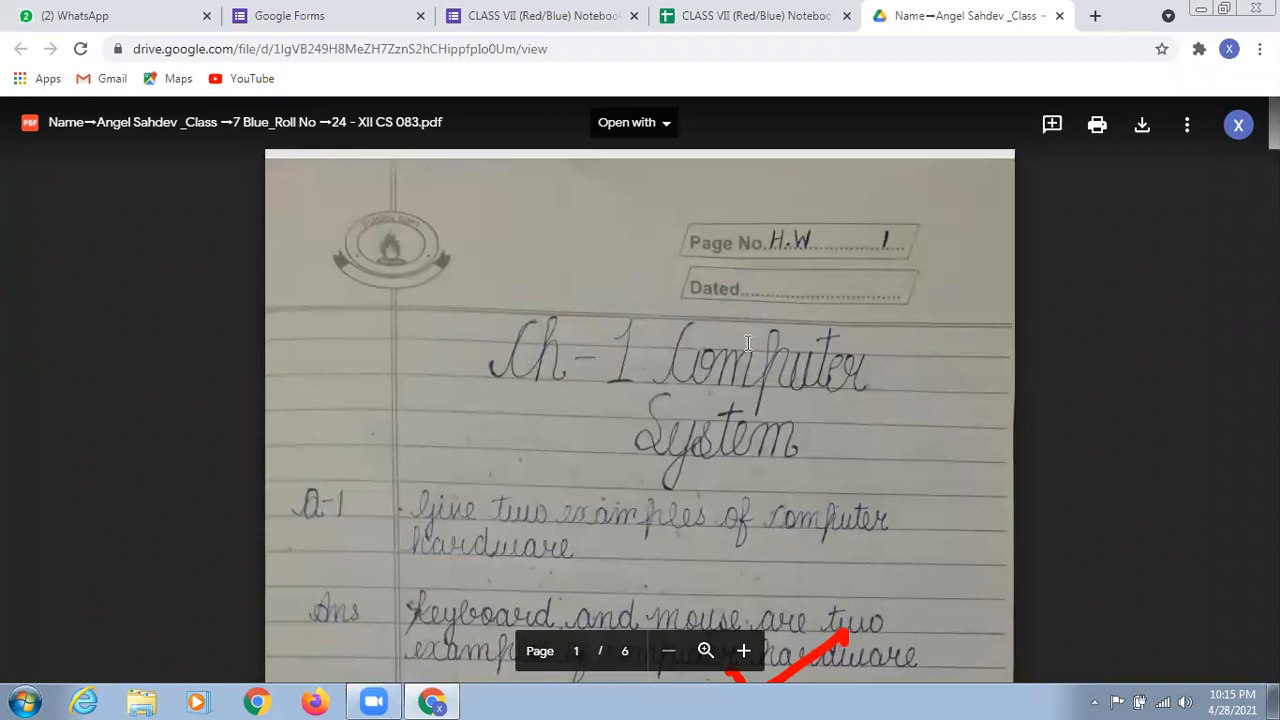
{"action": "scroll", "coordinate": [746, 345], "scroll_direction": "down", "scroll_amount": 10}
{"action": "scroll", "coordinate": [744, 354], "scroll_direction": "down", "scroll_amount": 8}
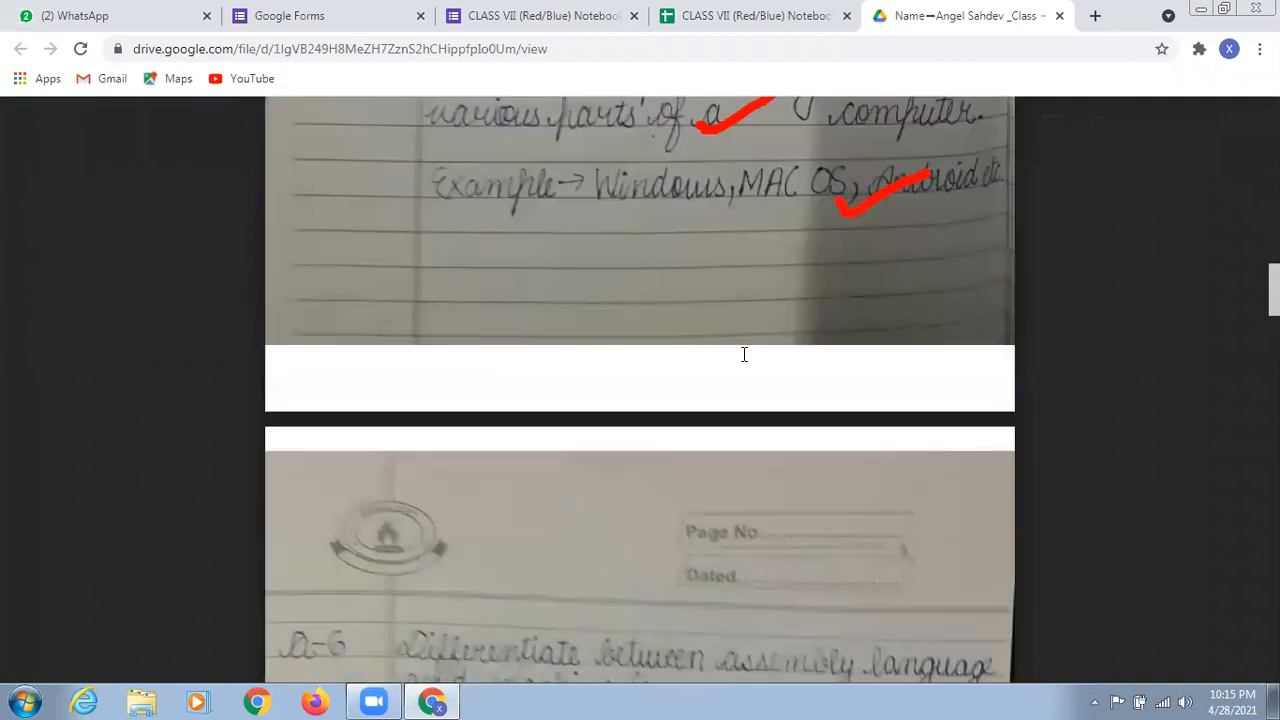
{"action": "scroll", "coordinate": [744, 354], "scroll_direction": "up", "scroll_amount": 3}
{"action": "scroll", "coordinate": [744, 354], "scroll_direction": "up", "scroll_amount": 10}
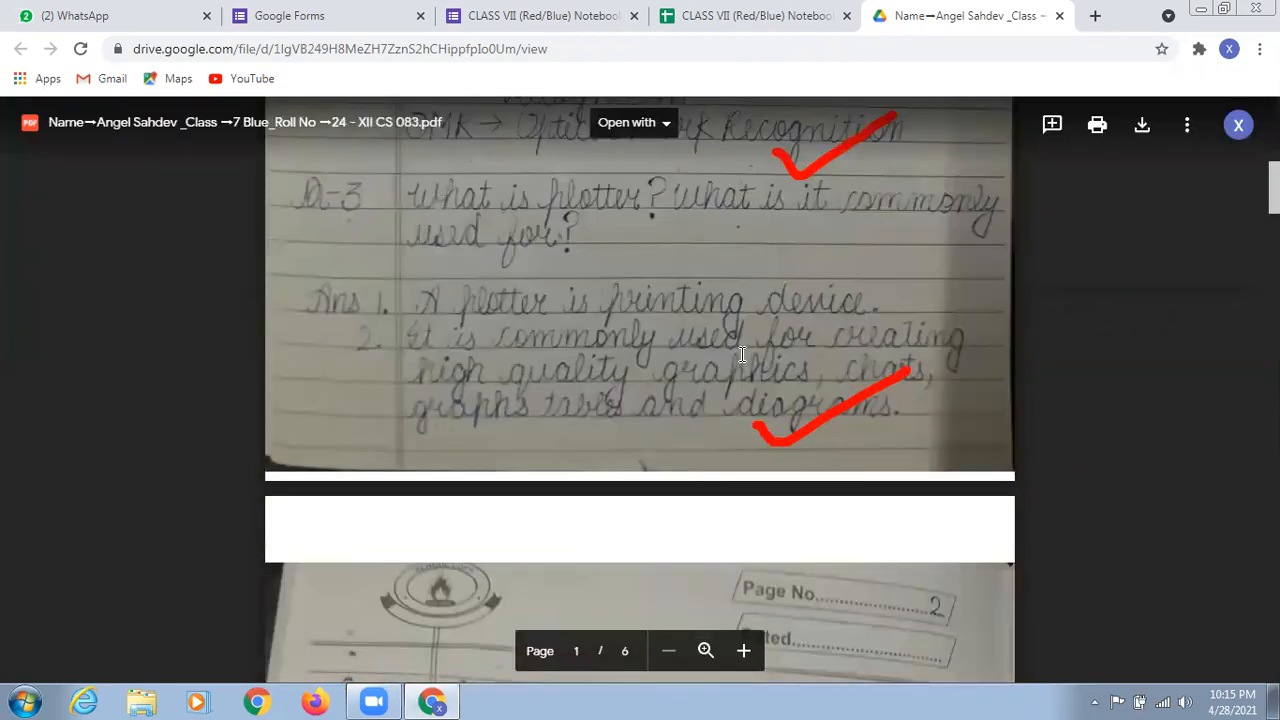
{"action": "scroll", "coordinate": [742, 354], "scroll_direction": "up", "scroll_amount": 10}
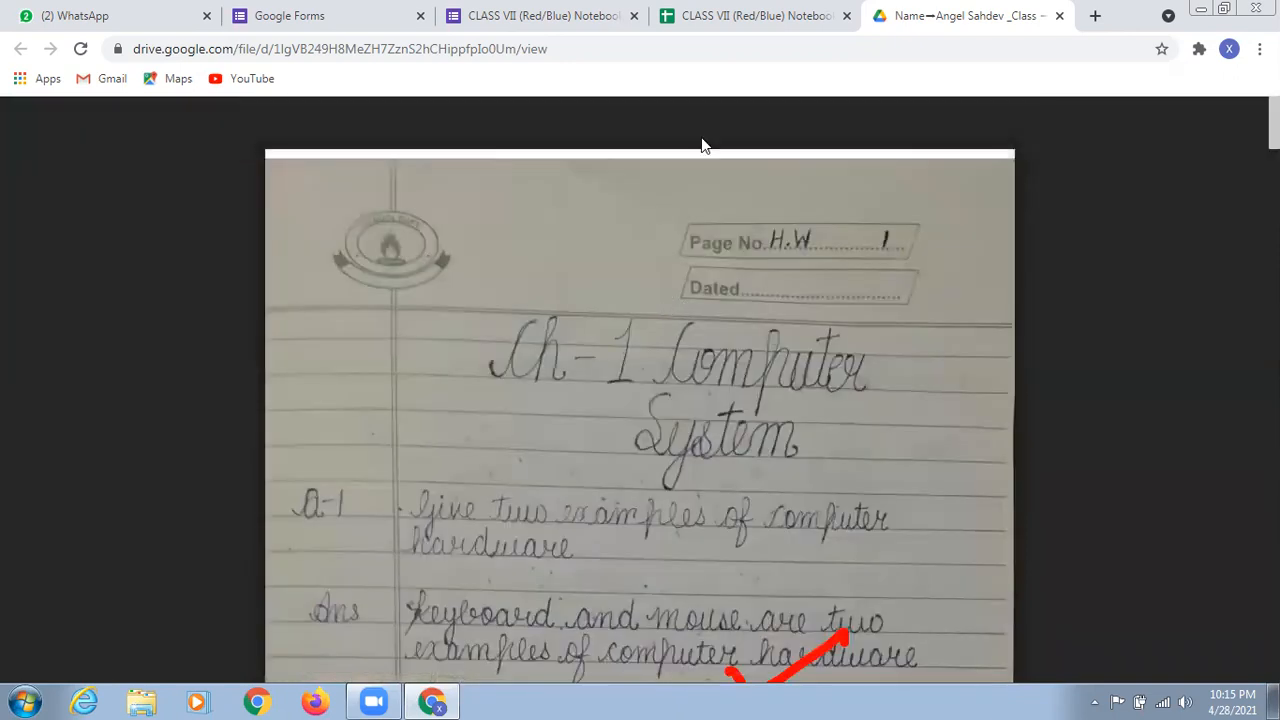
Search Google in a new browser tab for "kami extension pdf and document annotation"
{"action": "left_click", "coordinate": [1097, 17]}
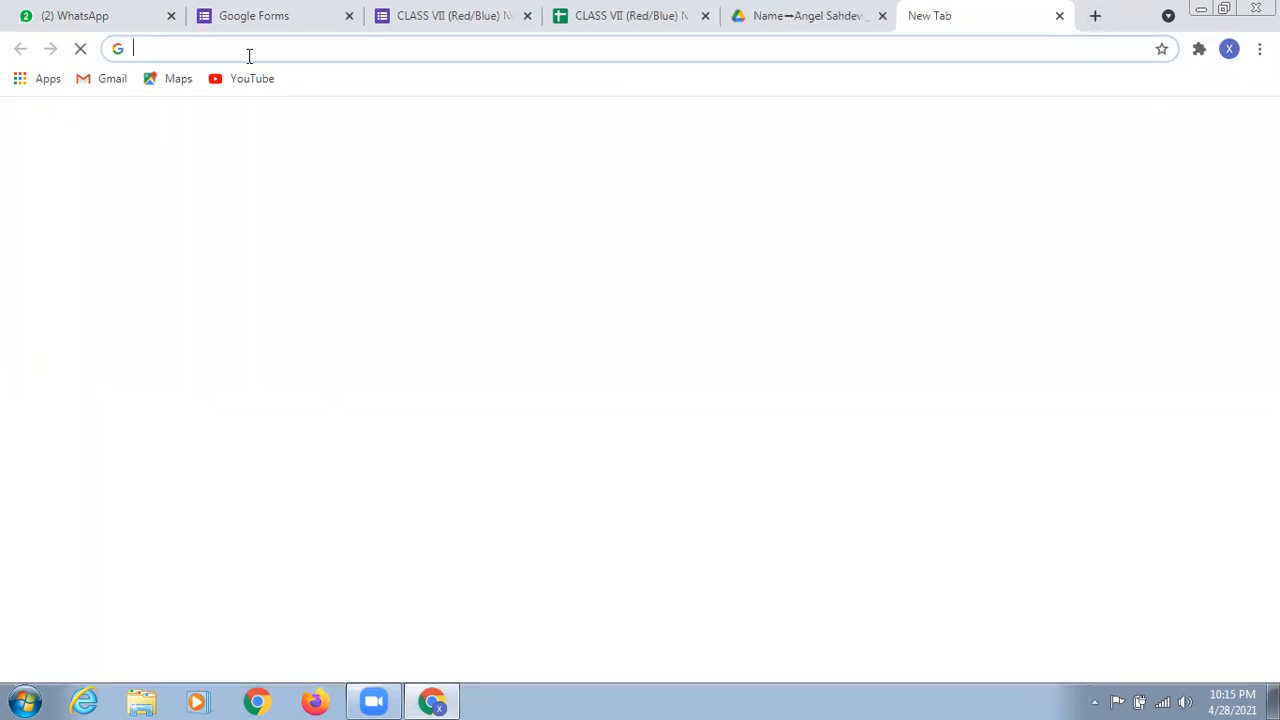
{"action": "type", "text": "o"}
{"action": "key", "text": "BackSpace"}
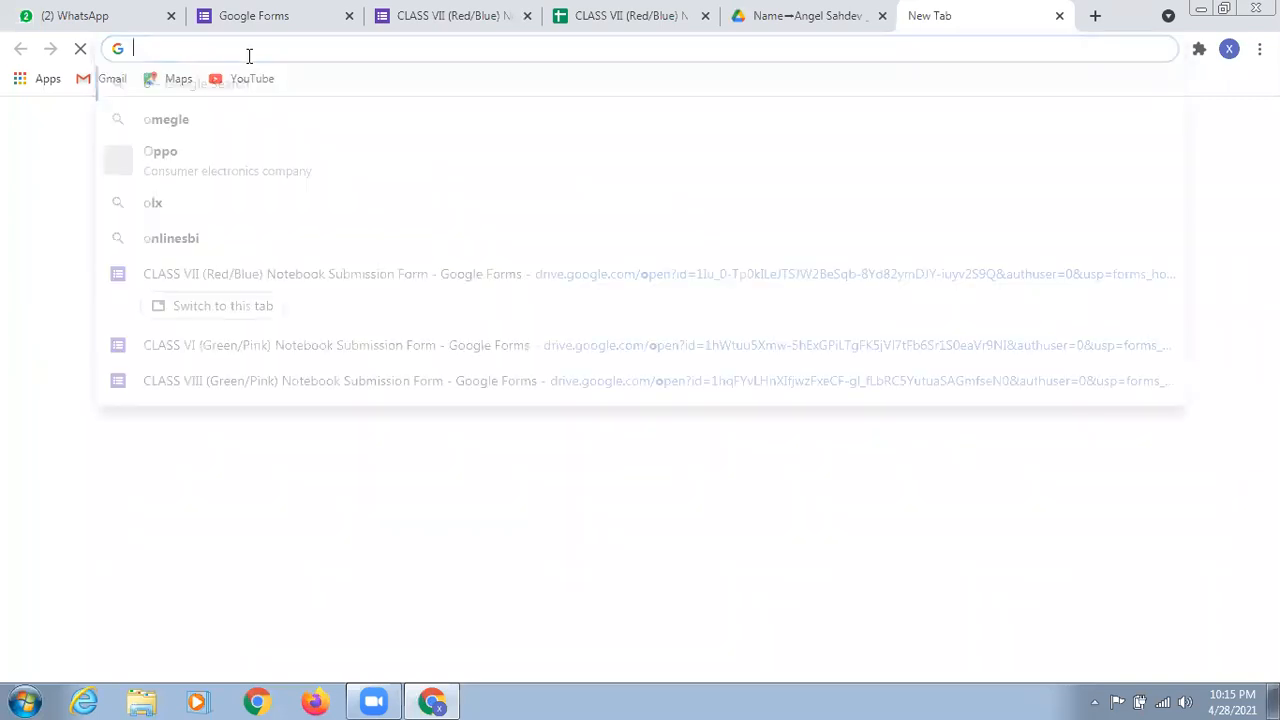
{"action": "type", "text": "goog"}
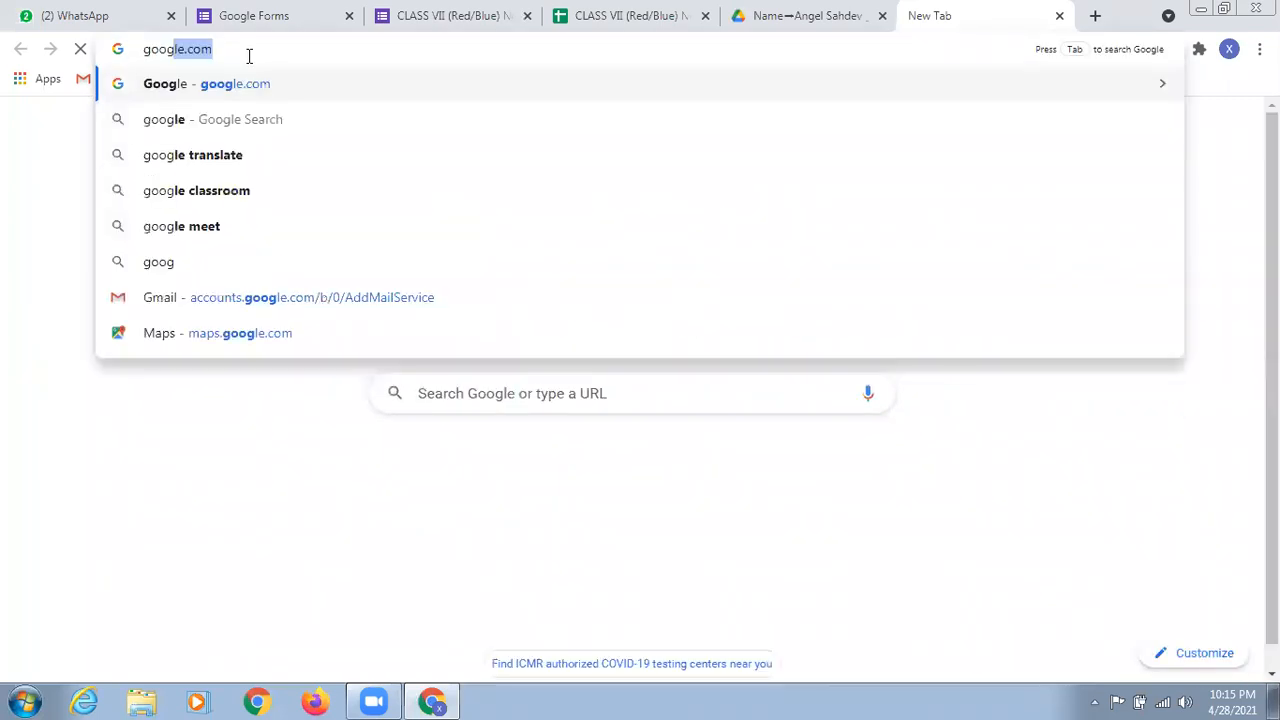
{"action": "key", "text": "Return"}
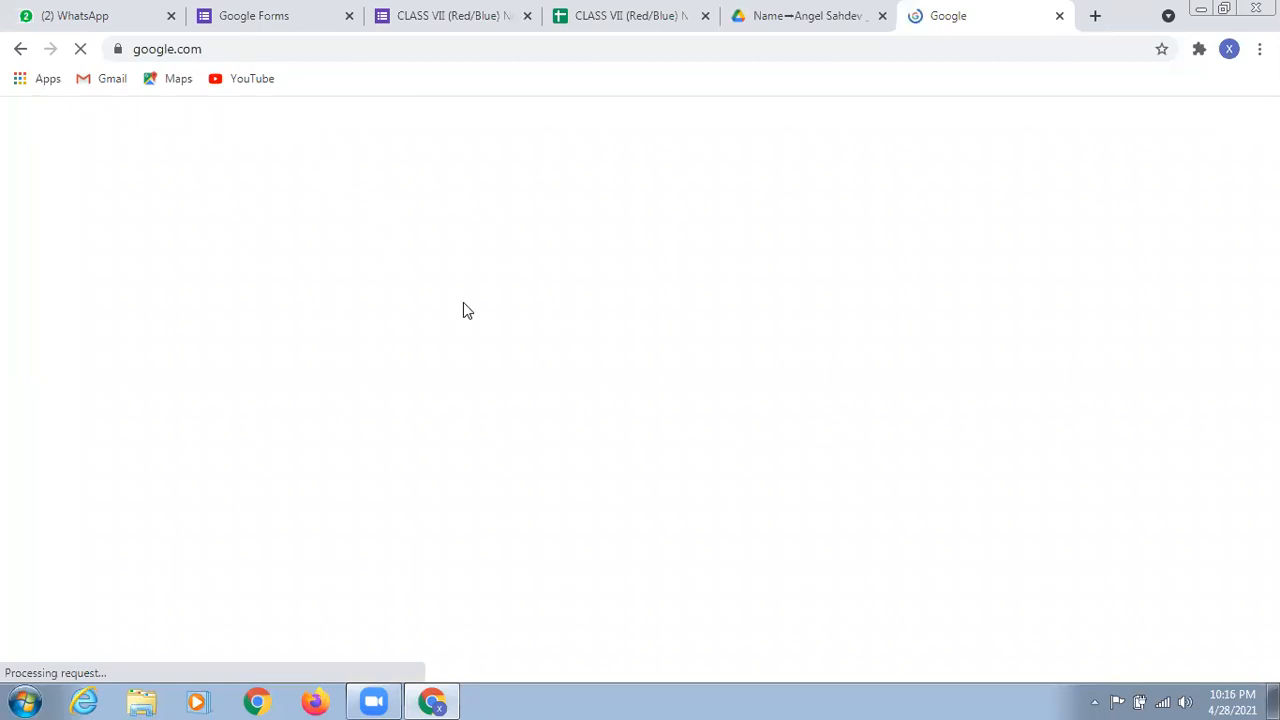
{"action": "left_click", "coordinate": [483, 282]}
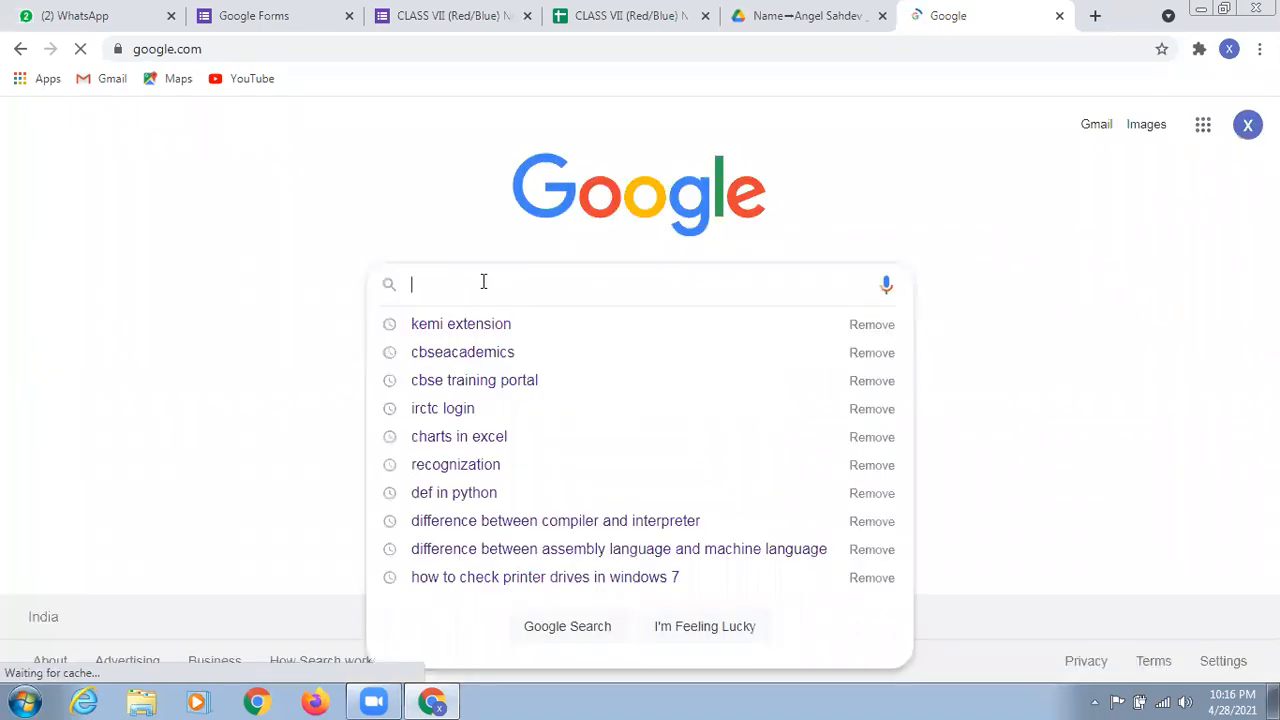
{"action": "type", "text": "kami"}
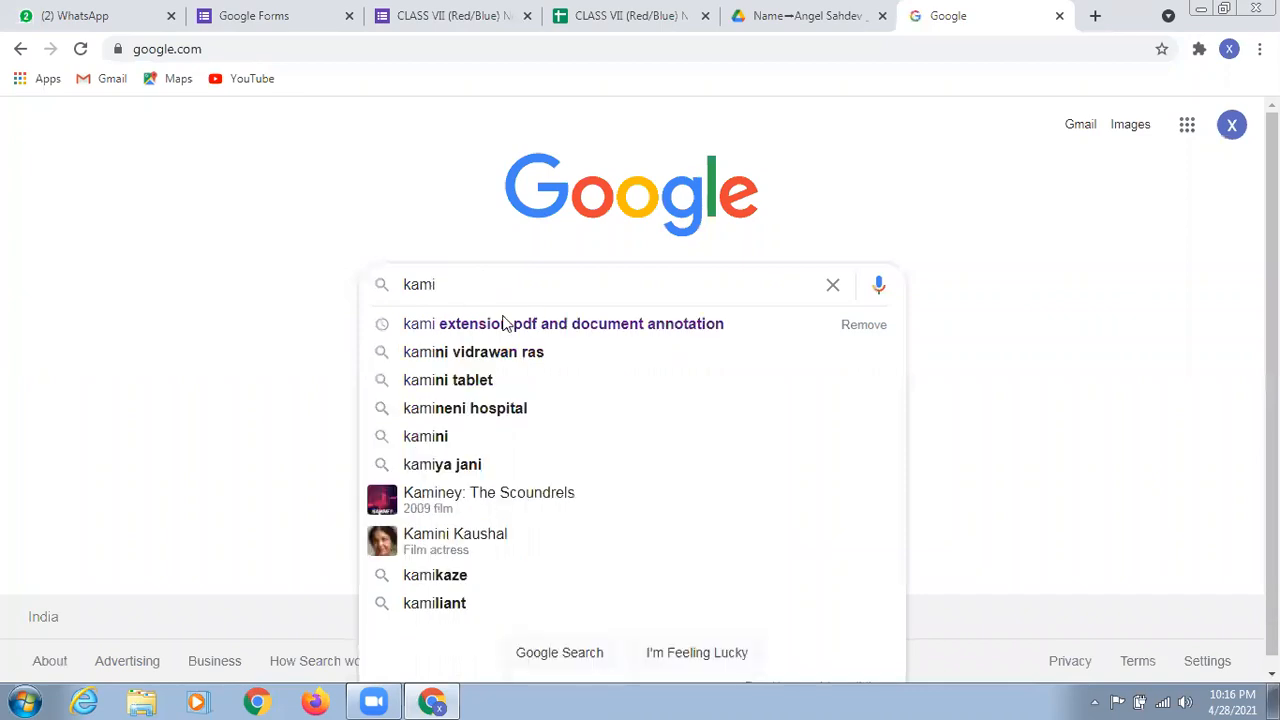
{"action": "left_click", "coordinate": [479, 336]}
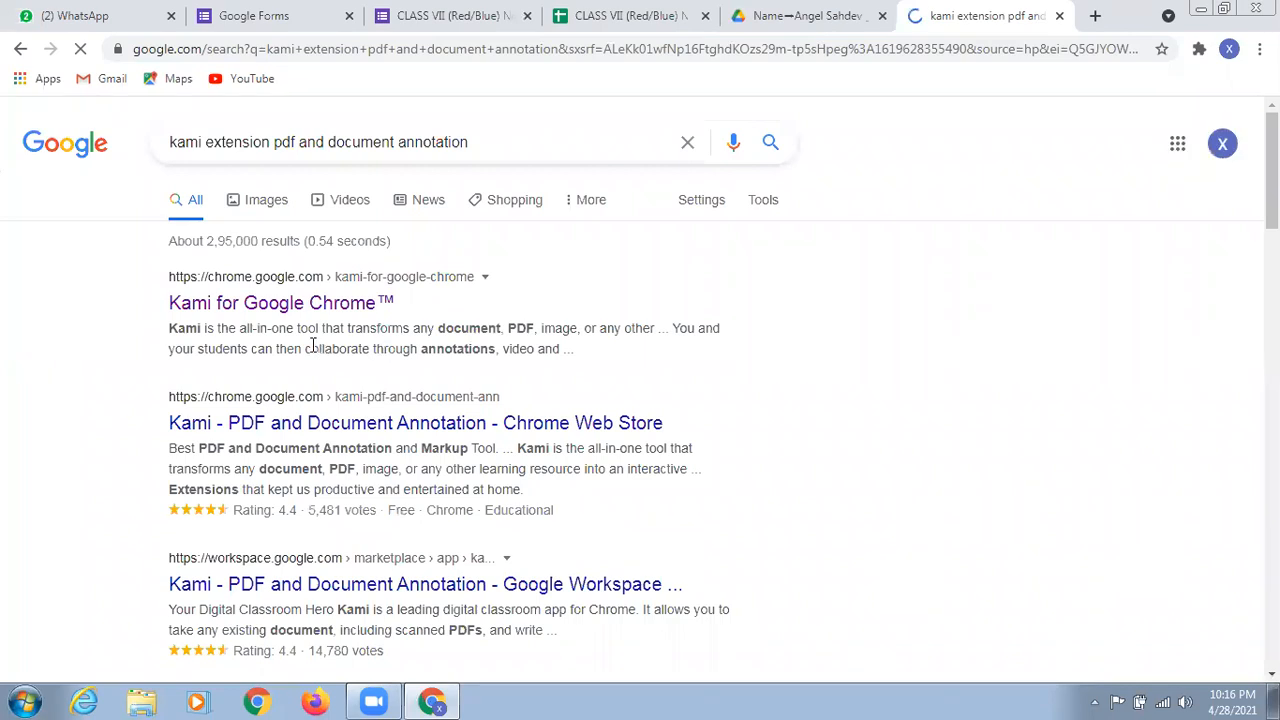
Open the Chrome Web Store page of Kami for Google Chrome from the search results, look at it, and close it
{"action": "left_click", "coordinate": [241, 310]}
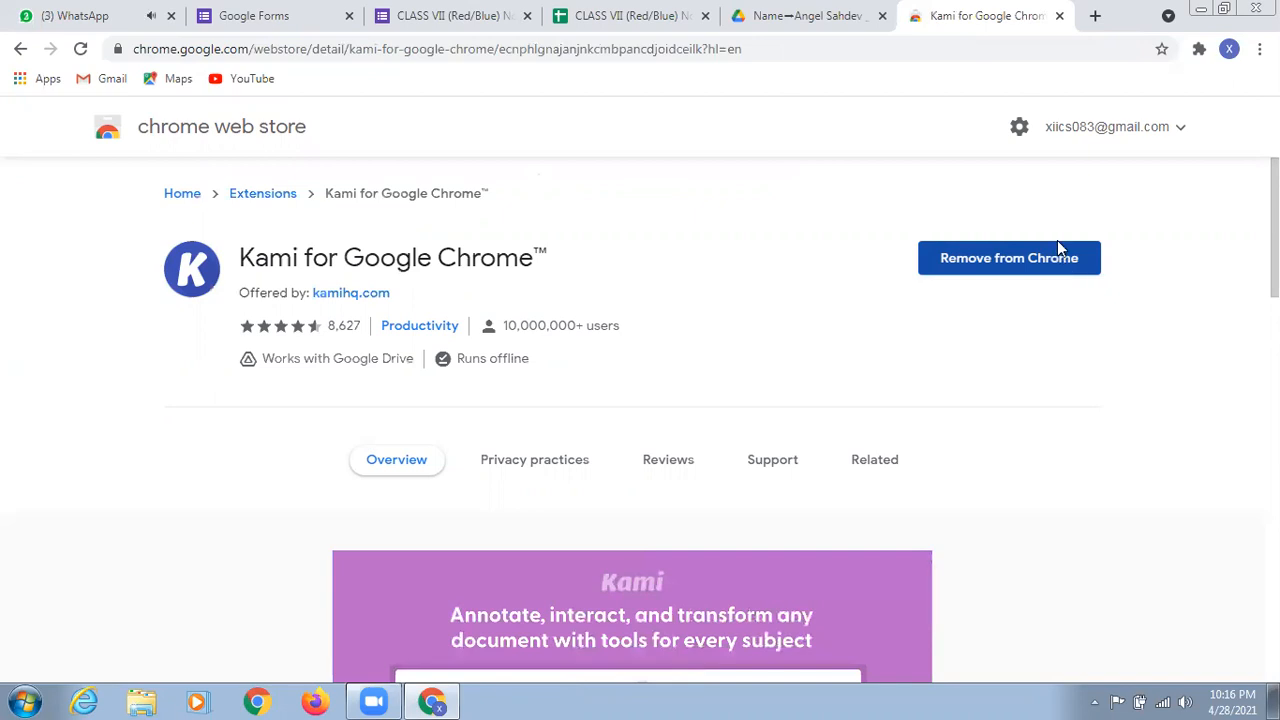
{"action": "left_click", "coordinate": [1057, 248]}
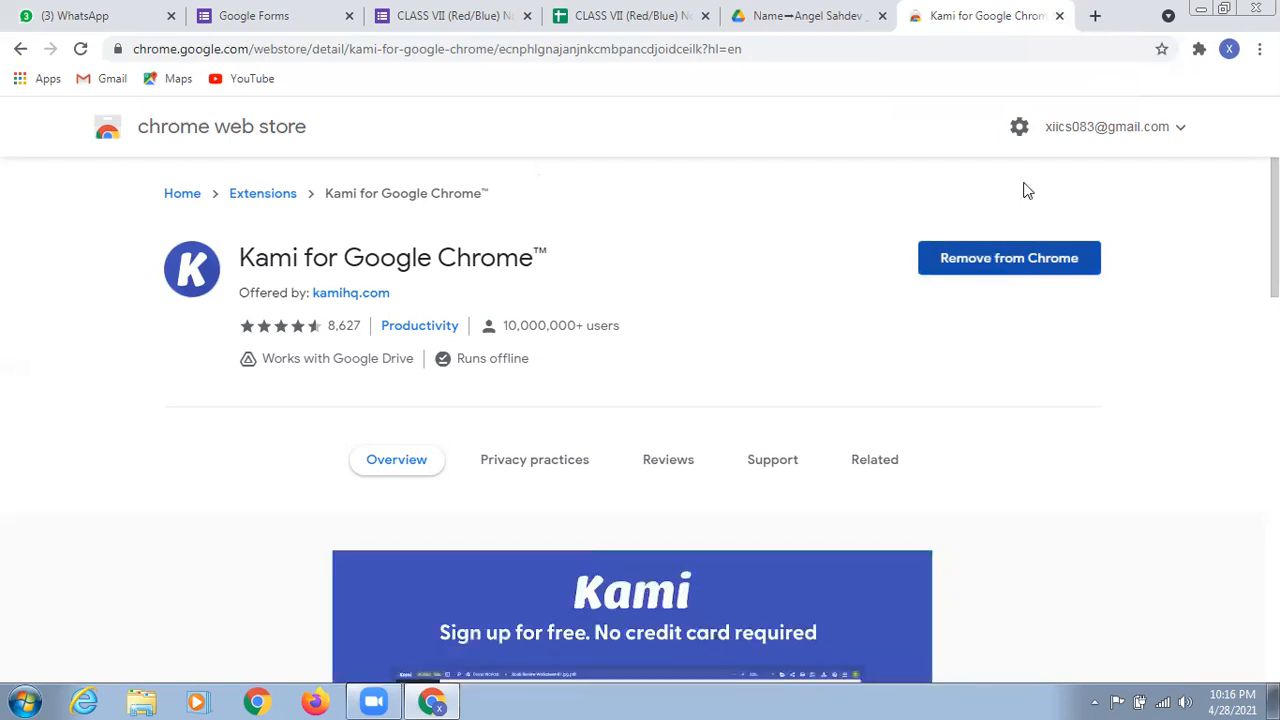
{"action": "left_click", "coordinate": [1061, 17]}
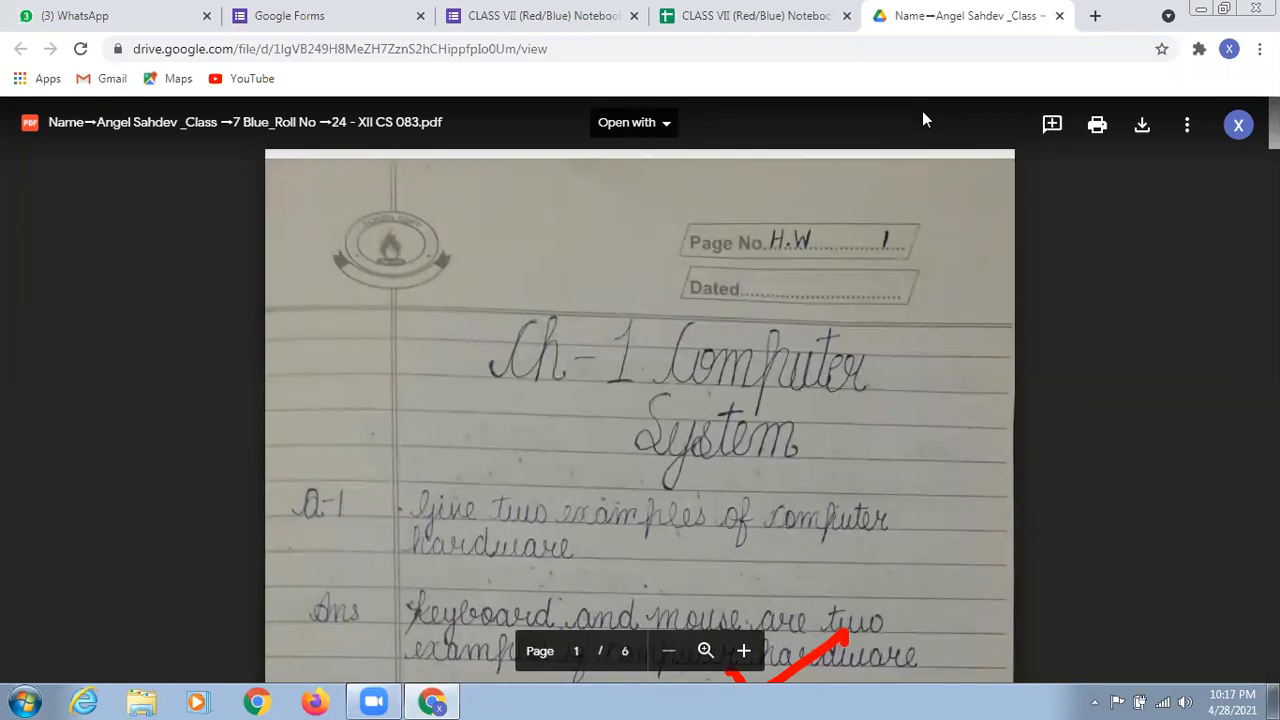
Pin the Kami for Google Chrome extension to the browser, then launch its viewer and close it
{"action": "left_click", "coordinate": [1200, 50]}
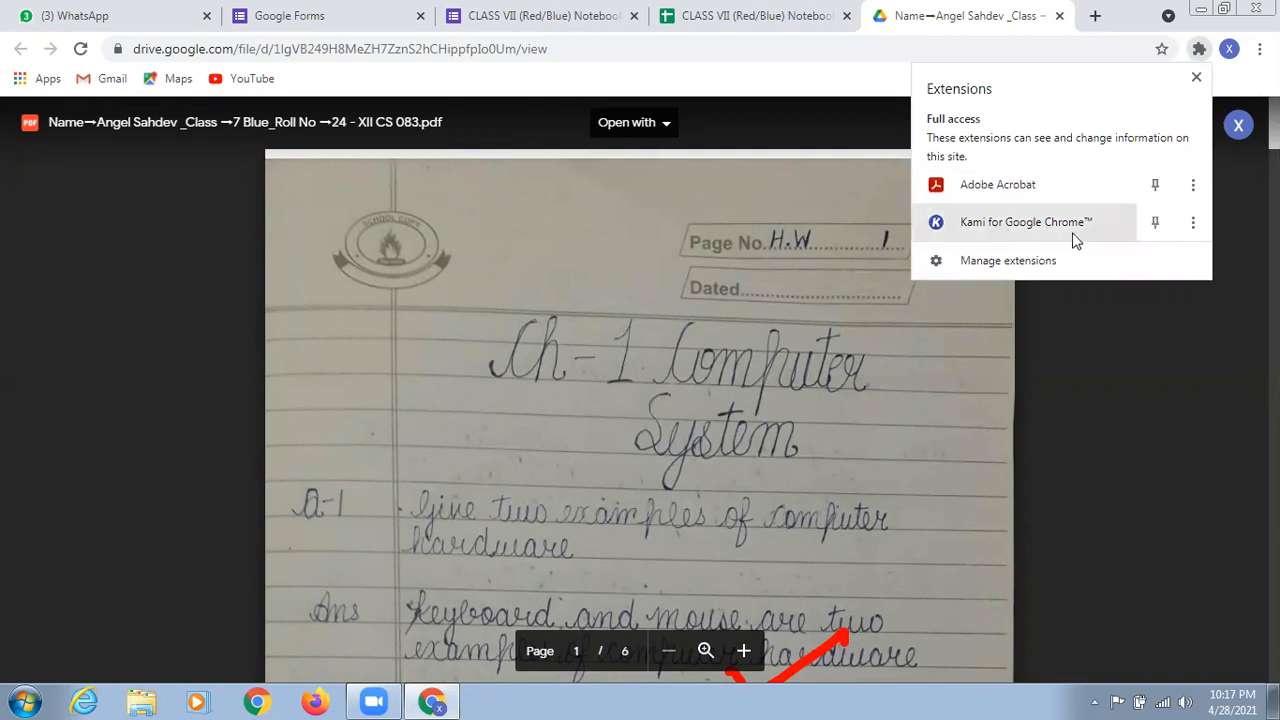
{"action": "left_click", "coordinate": [1155, 226]}
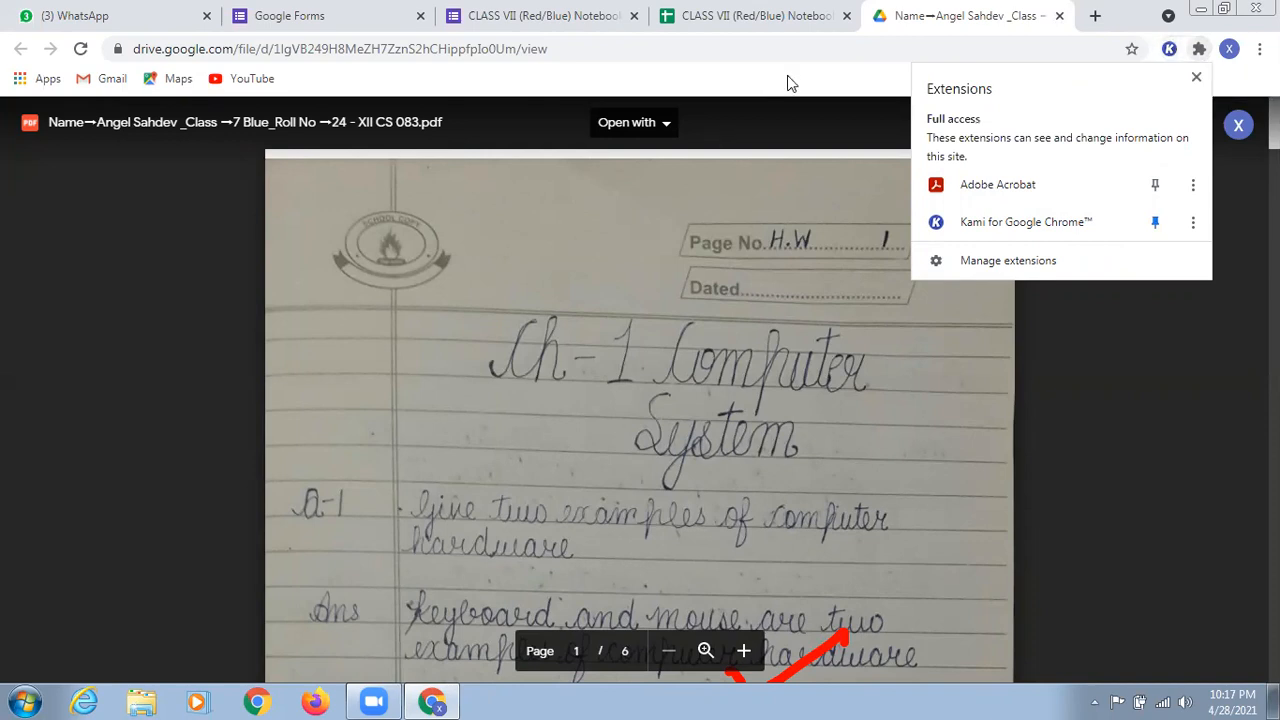
{"action": "left_click", "coordinate": [1191, 77]}
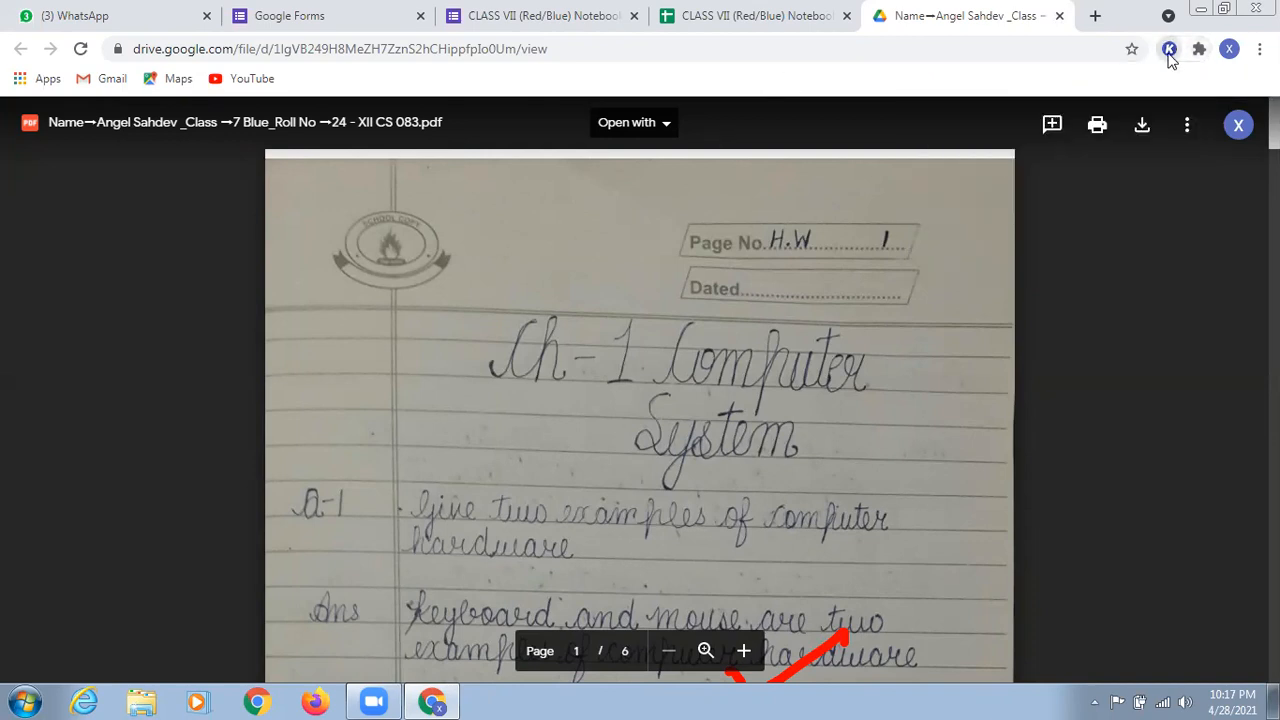
{"action": "left_click", "coordinate": [1169, 50]}
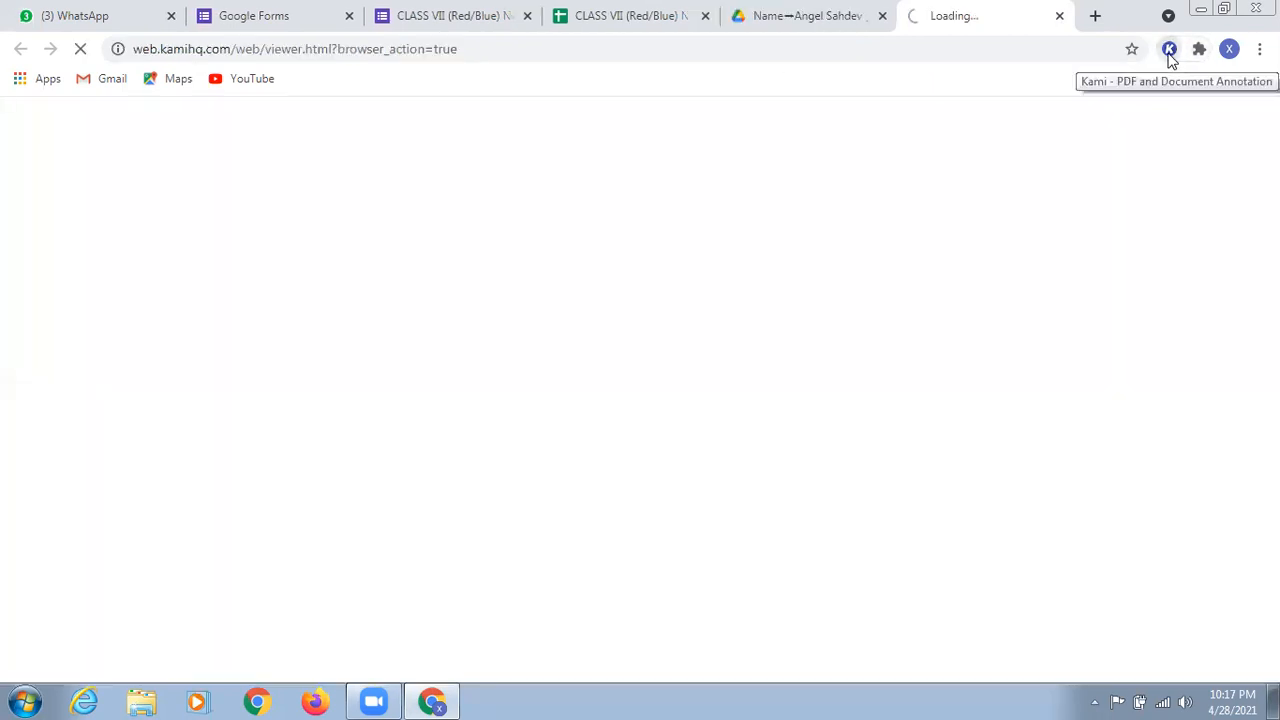
{"action": "left_click", "coordinate": [1059, 17]}
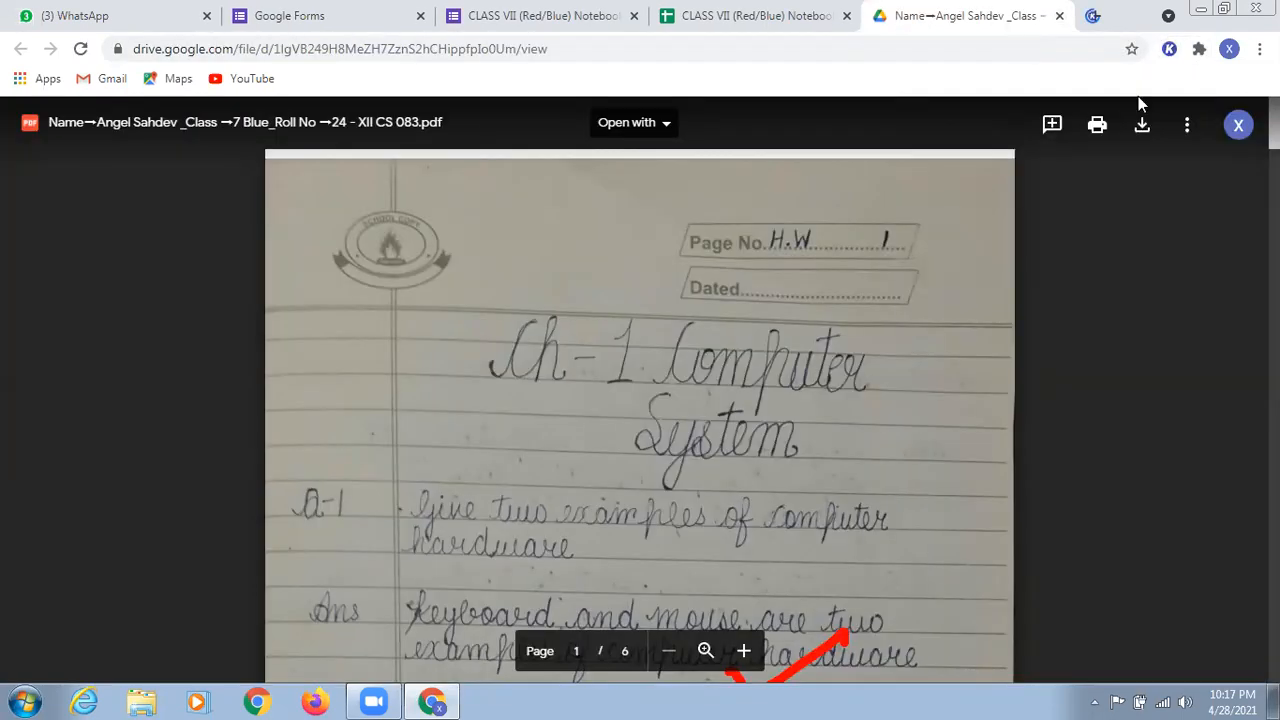
Unpin the Kami for Google Chrome extension and pin it again
{"action": "left_click", "coordinate": [1199, 49]}
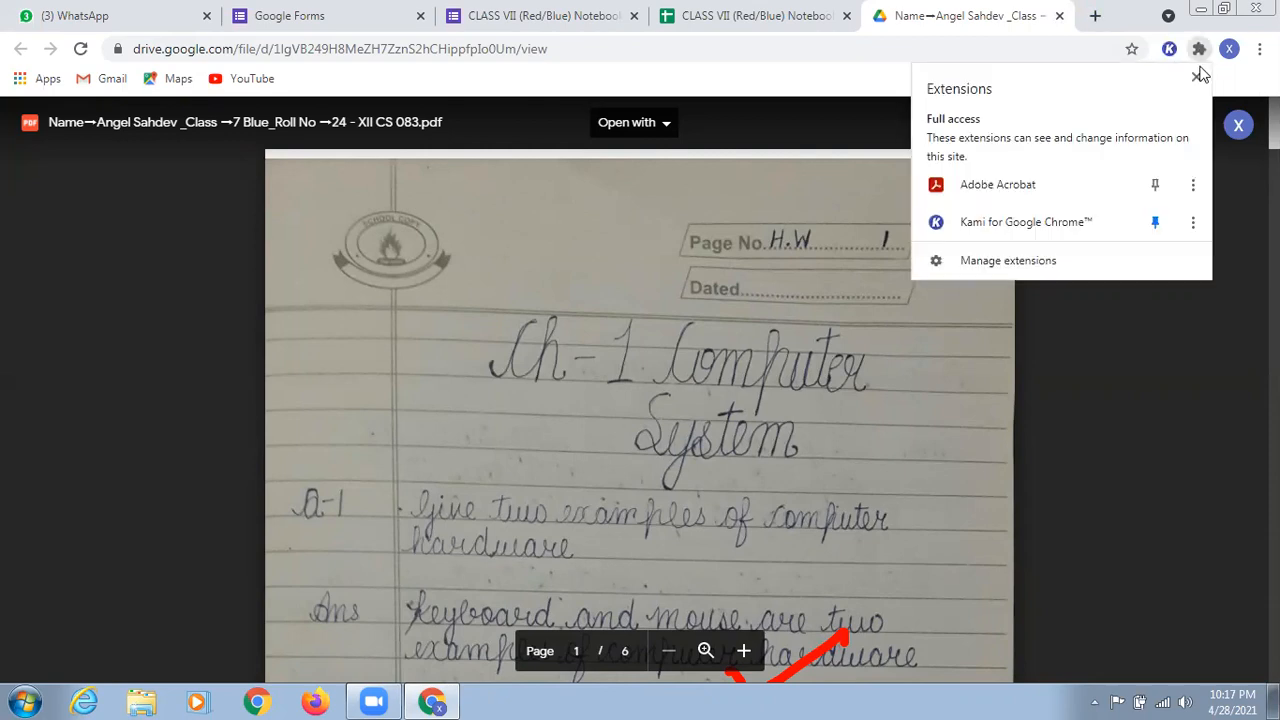
{"action": "left_click", "coordinate": [1155, 222]}
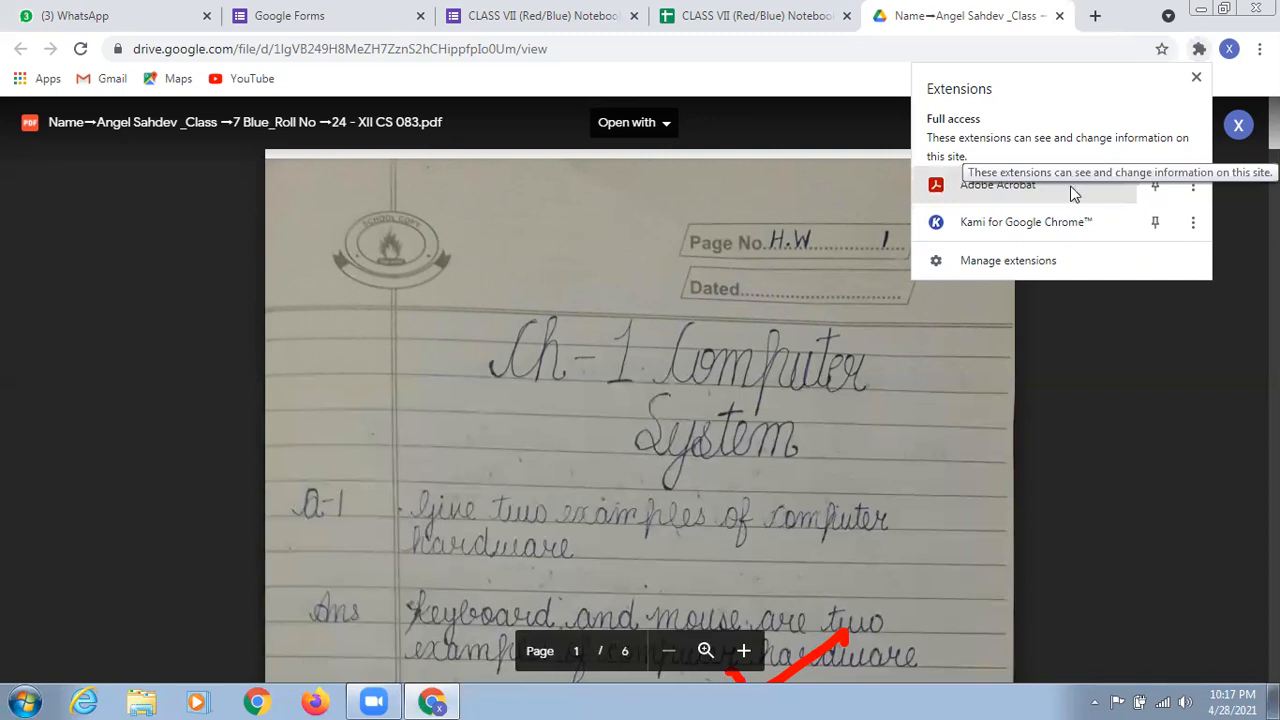
{"action": "left_click", "coordinate": [1155, 222]}
{"action": "left_click", "coordinate": [815, 79]}
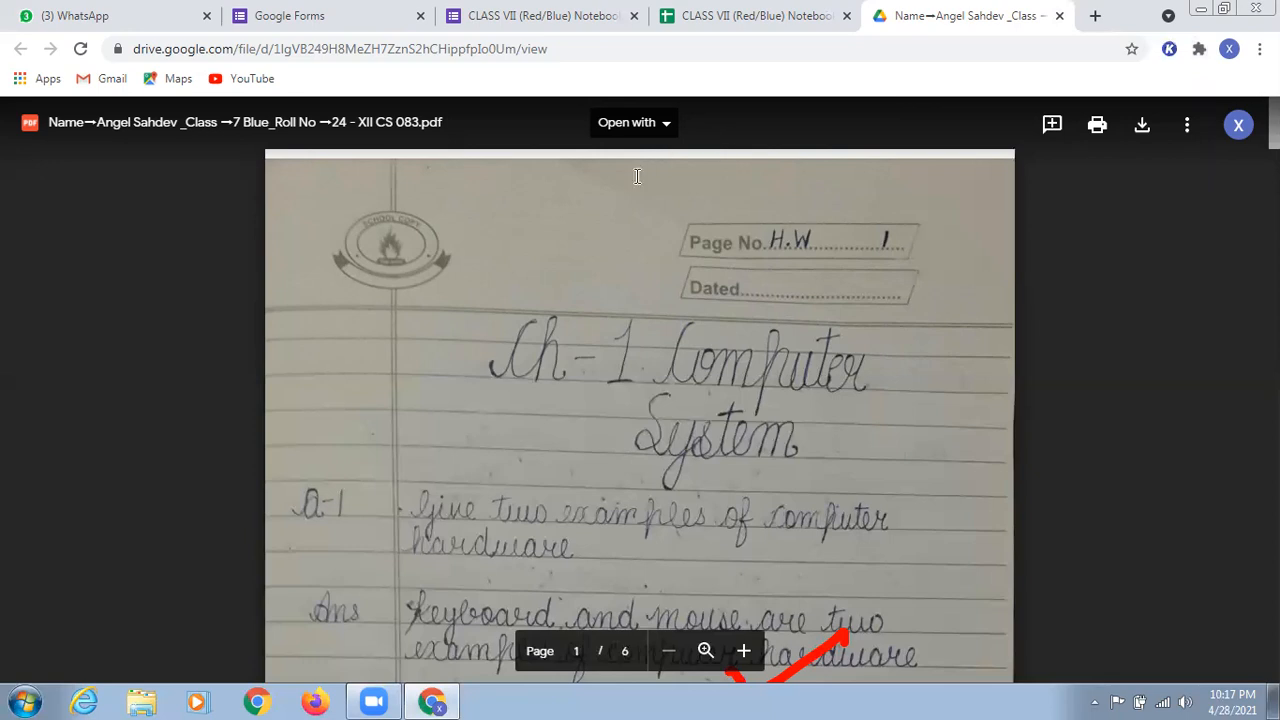
Open the student's notebook PDF from Google Drive in Kami for annotation and look over the checked answers on page 6
{"action": "left_click", "coordinate": [664, 130]}
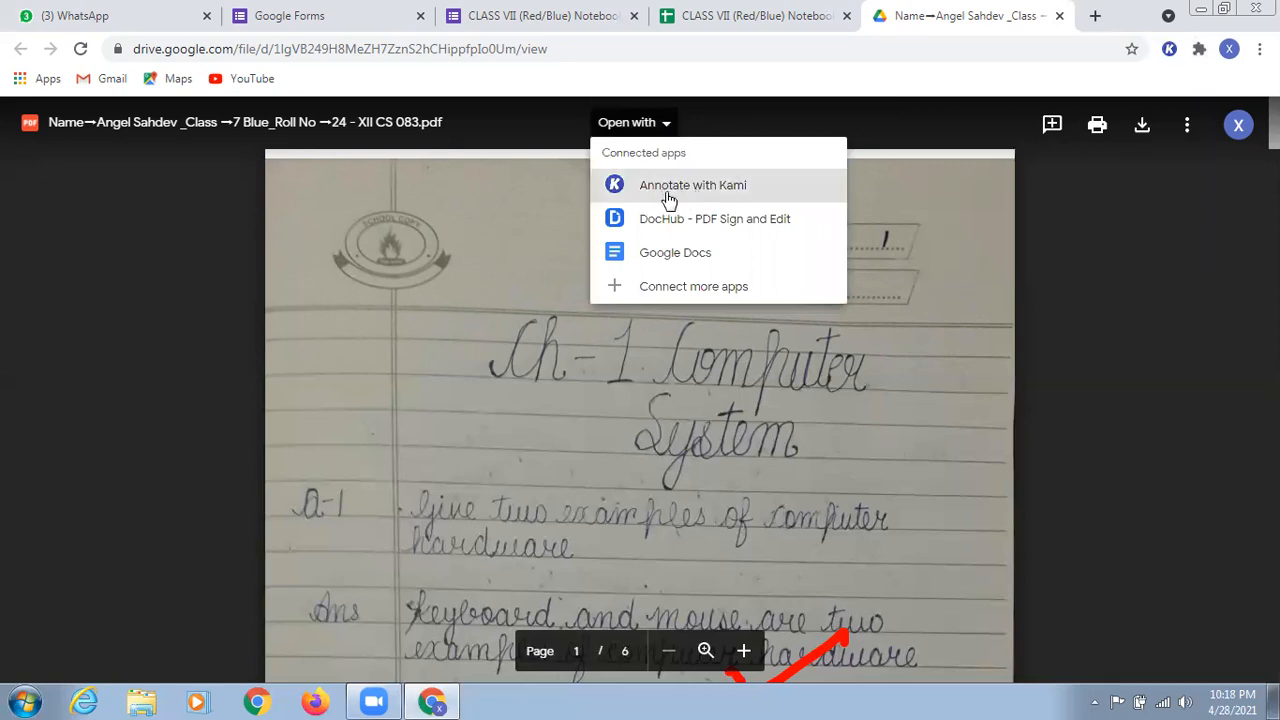
{"action": "left_click", "coordinate": [733, 194]}
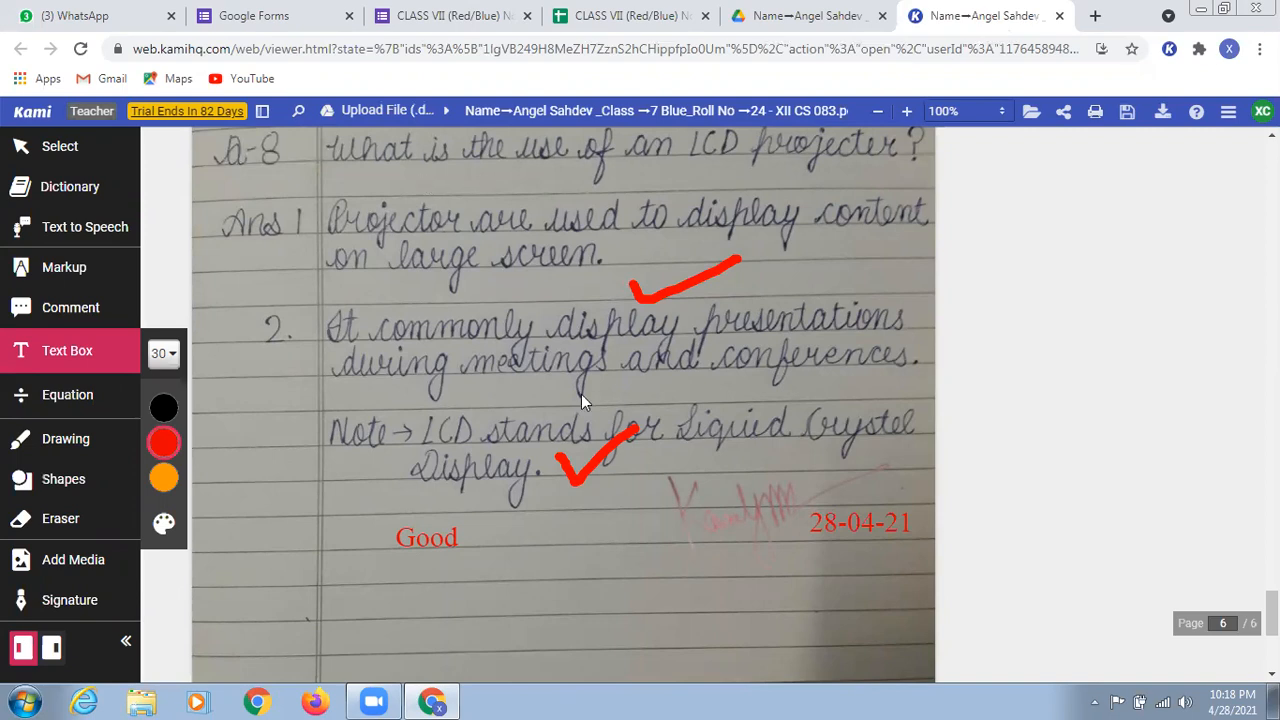
{"action": "scroll", "coordinate": [581, 394], "scroll_direction": "up", "scroll_amount": 1}
{"action": "scroll", "coordinate": [583, 384], "scroll_direction": "down", "scroll_amount": 1}
{"action": "scroll", "coordinate": [583, 384], "scroll_direction": "up", "scroll_amount": 3}
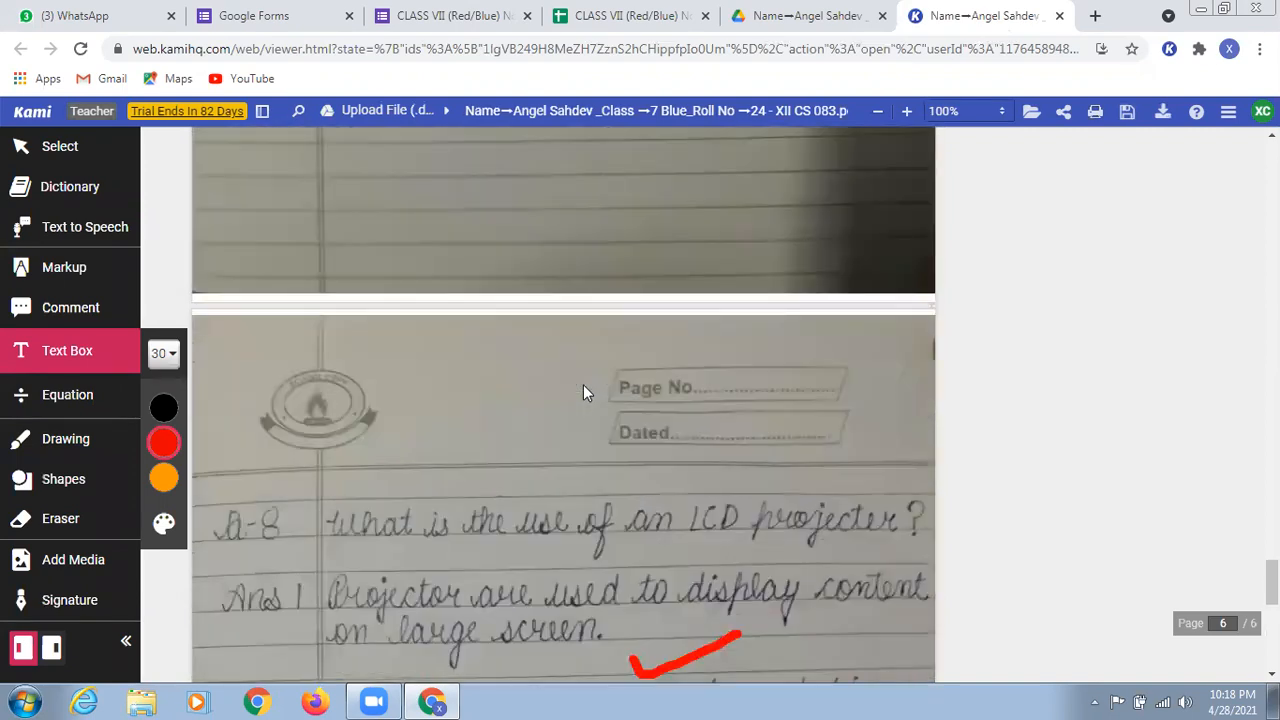
{"action": "scroll", "coordinate": [583, 384], "scroll_direction": "down", "scroll_amount": 3}
{"action": "scroll", "coordinate": [583, 384], "scroll_direction": "down", "scroll_amount": 1}
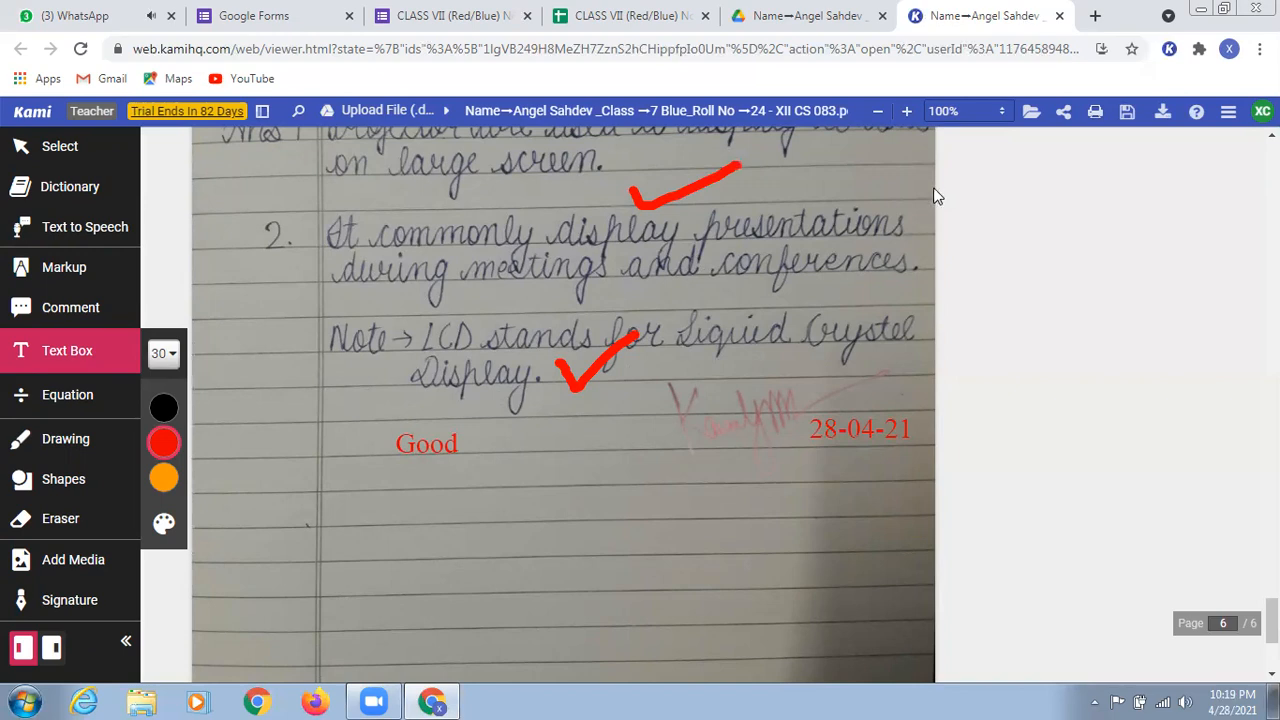
Save the annotated notebook PDF to Google Drive immediately and close Kami
{"action": "left_click", "coordinate": [1129, 120]}
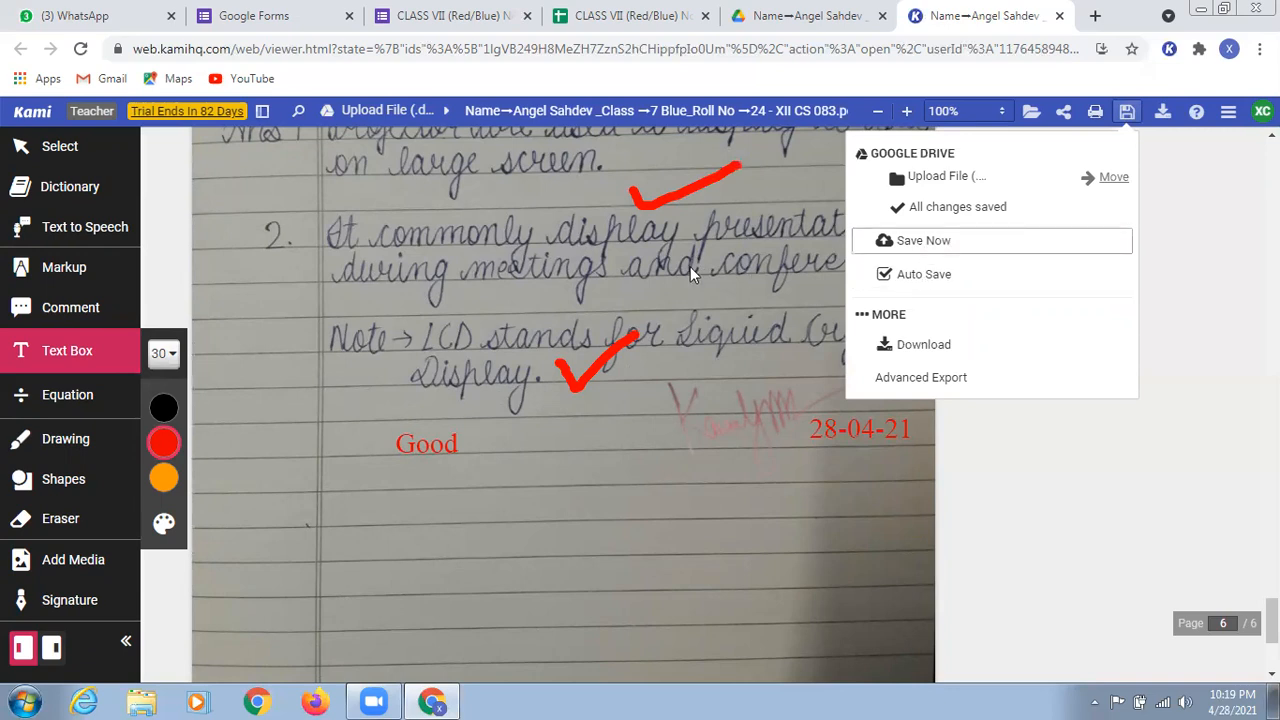
{"action": "left_click", "coordinate": [924, 244]}
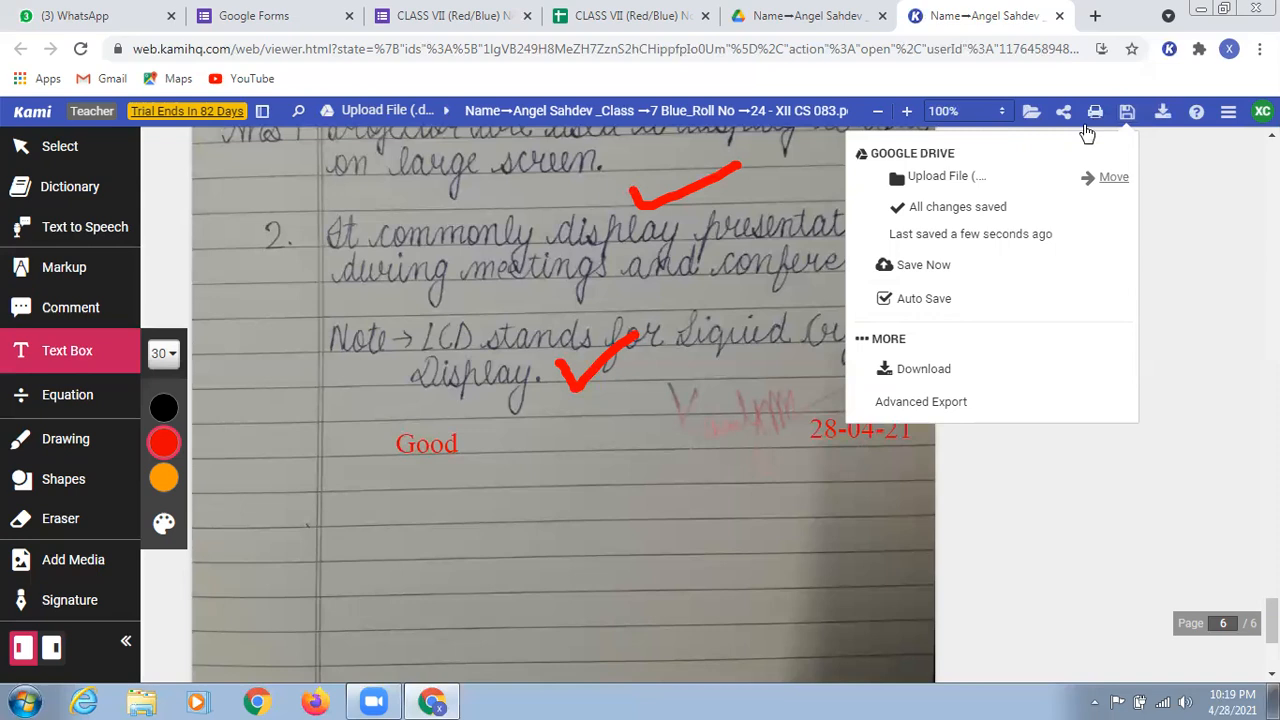
{"action": "left_click", "coordinate": [1060, 17]}
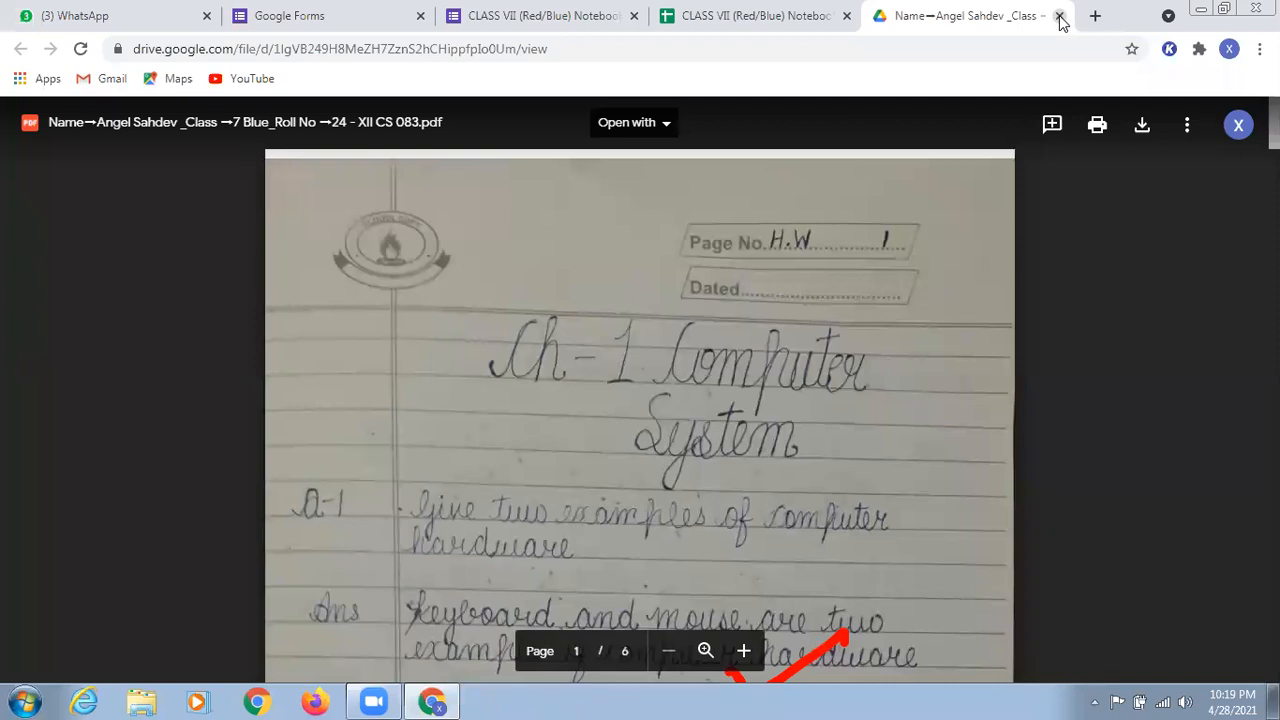
Close the student's PDF and return to the questions of the CLASS VII (Red/Blue) Notebook Submission Form
{"action": "left_click", "coordinate": [1060, 17]}
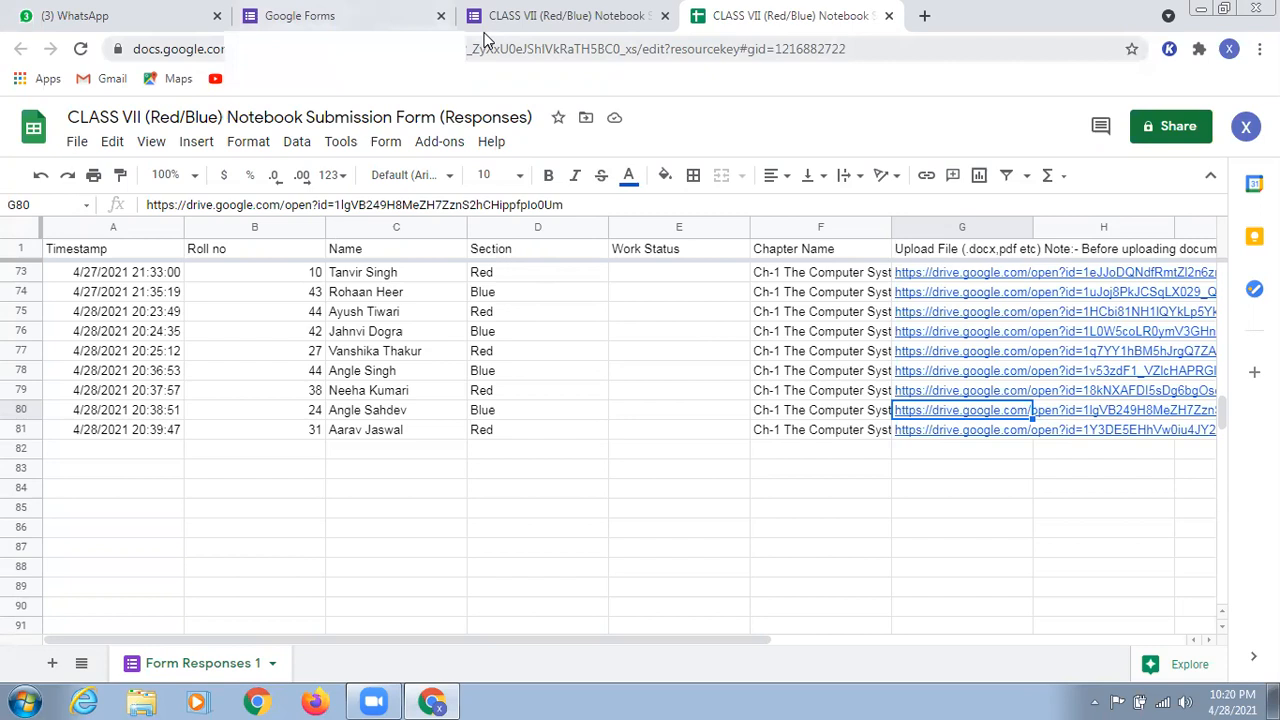
{"action": "left_click", "coordinate": [553, 24]}
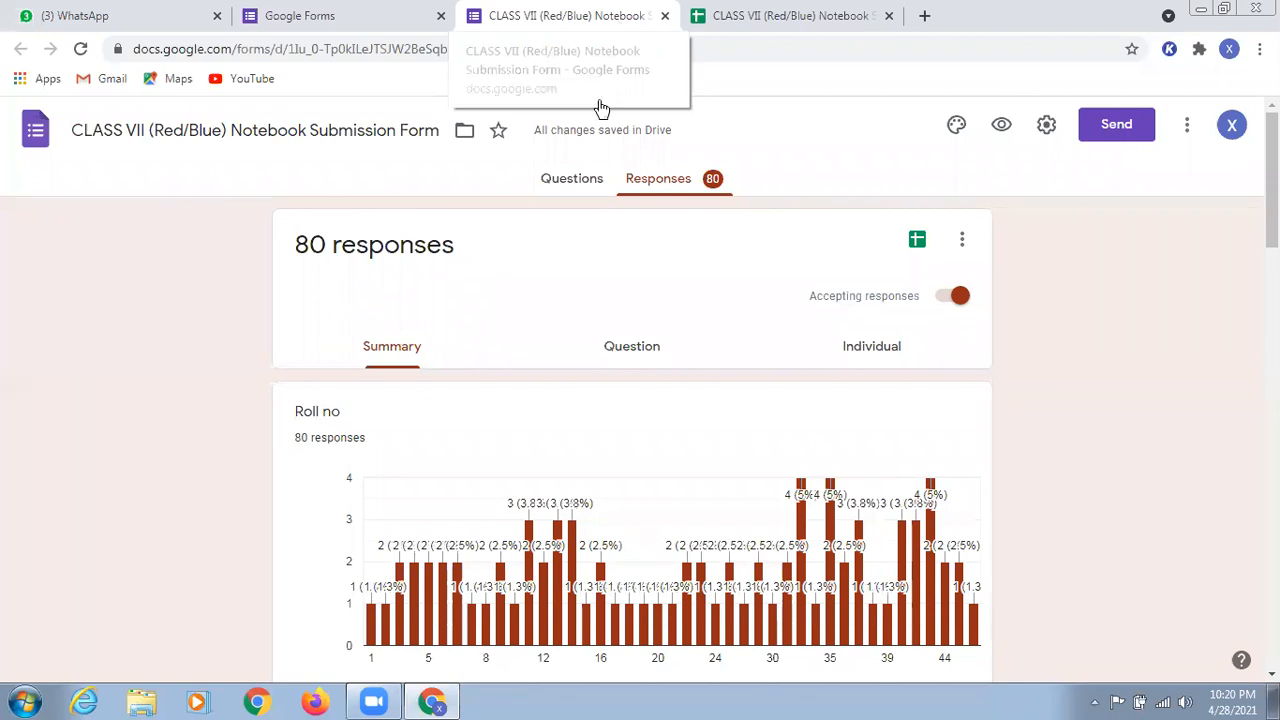
{"action": "left_click", "coordinate": [564, 189]}
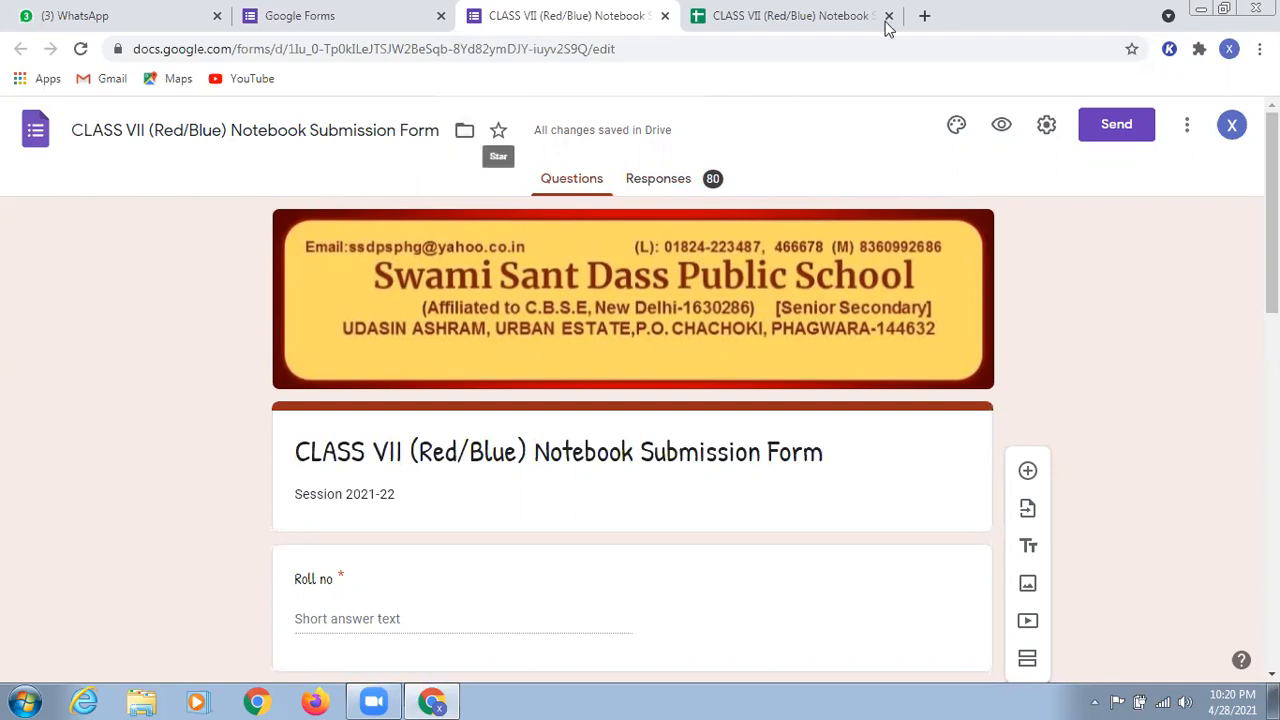
Go to google.com in a new browser tab and open Google Drive from the Google apps
{"action": "left_click", "coordinate": [925, 17]}
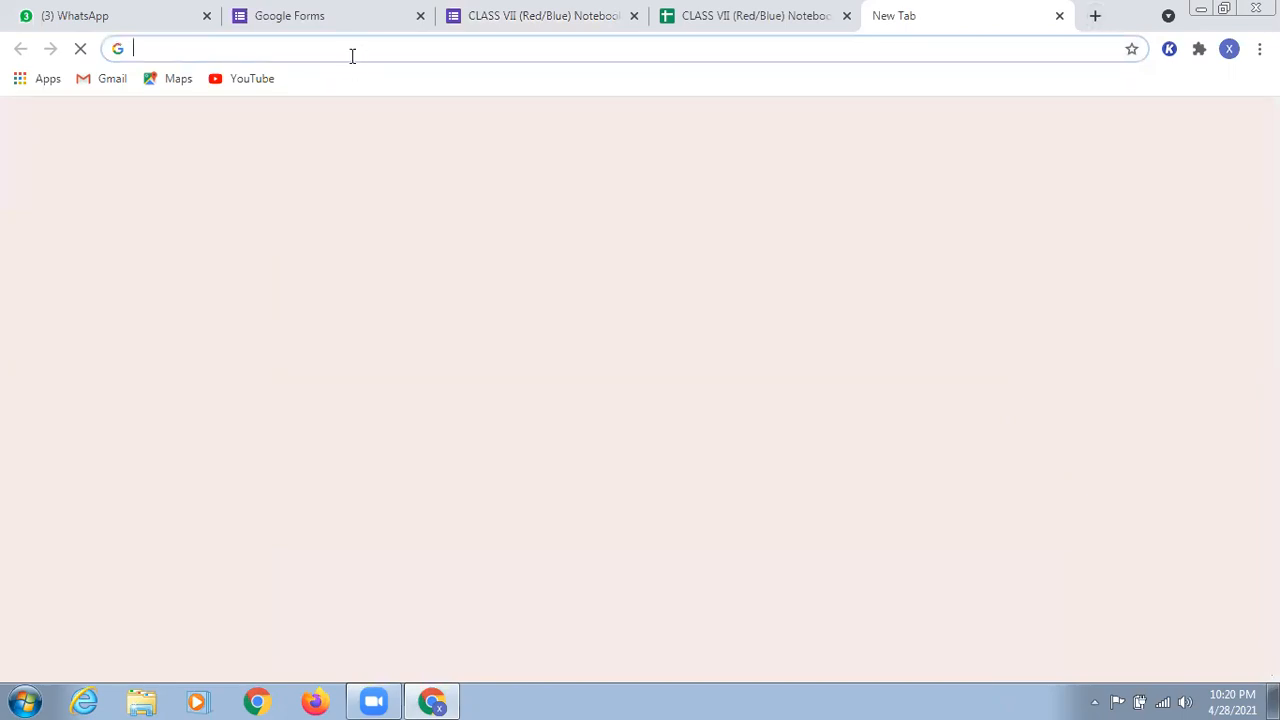
{"action": "type", "text": "g"}
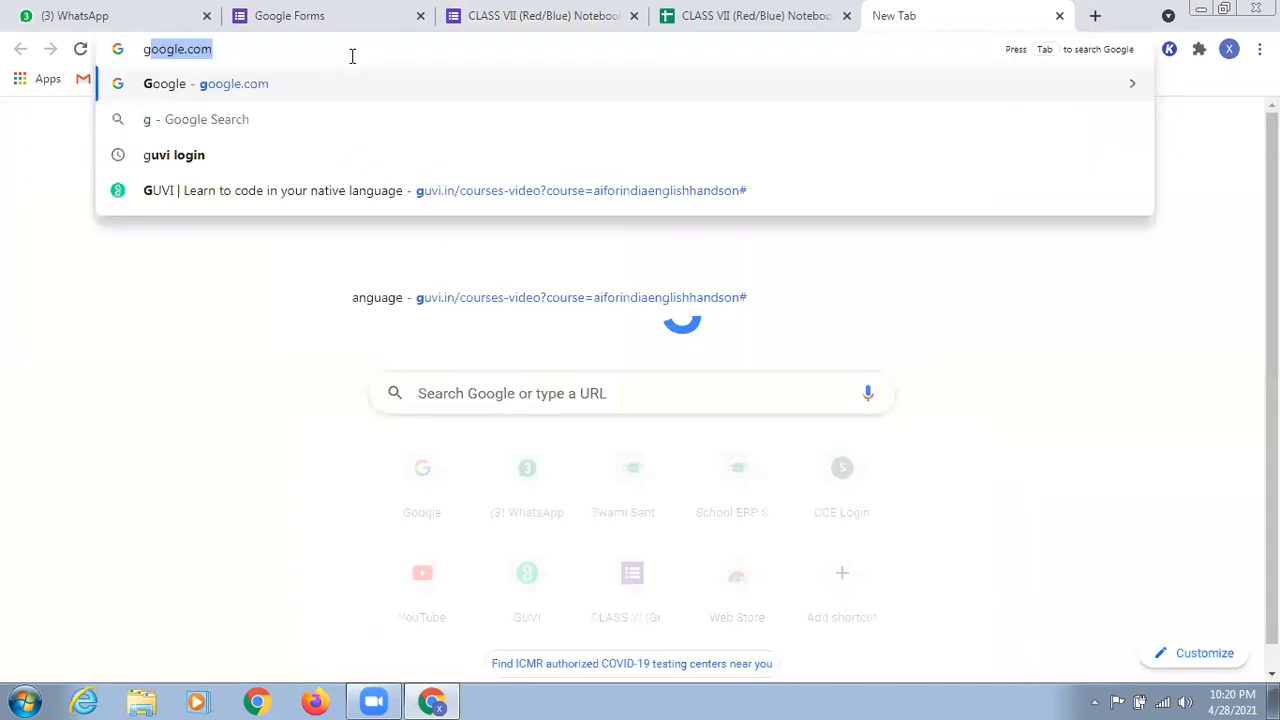
{"action": "type", "text": "oogle.com"}
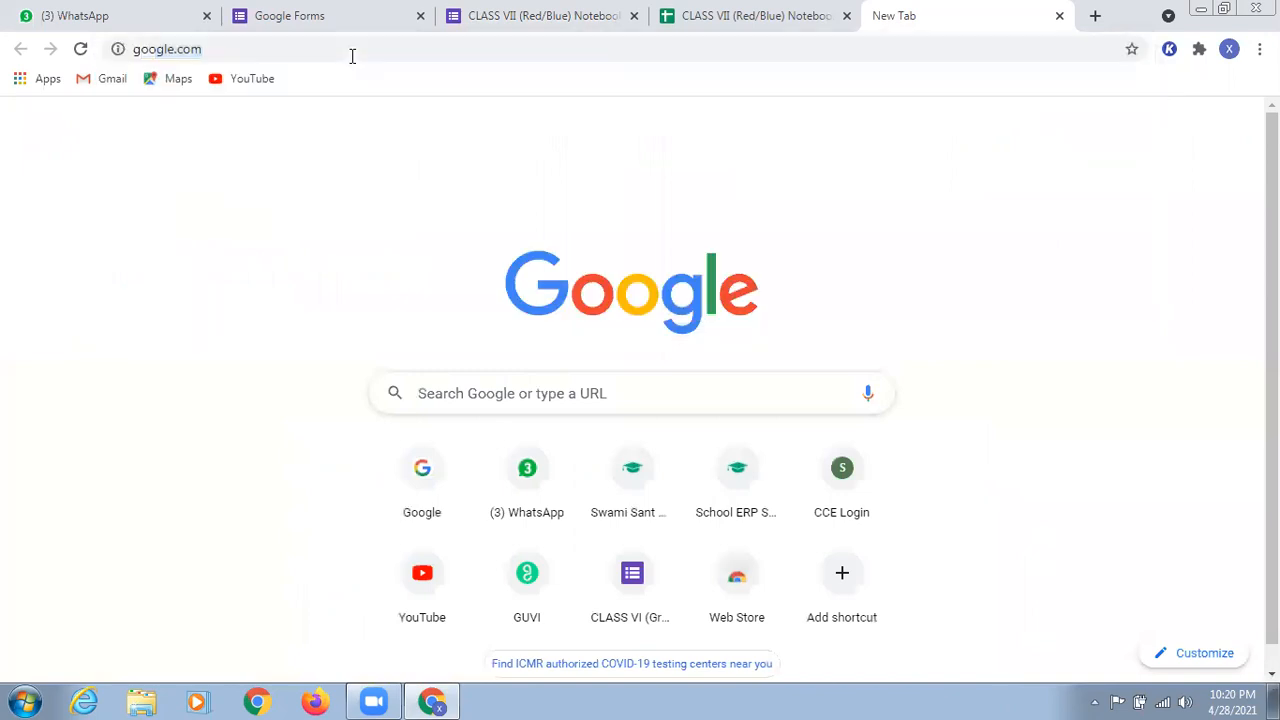
{"action": "key", "text": "Return"}
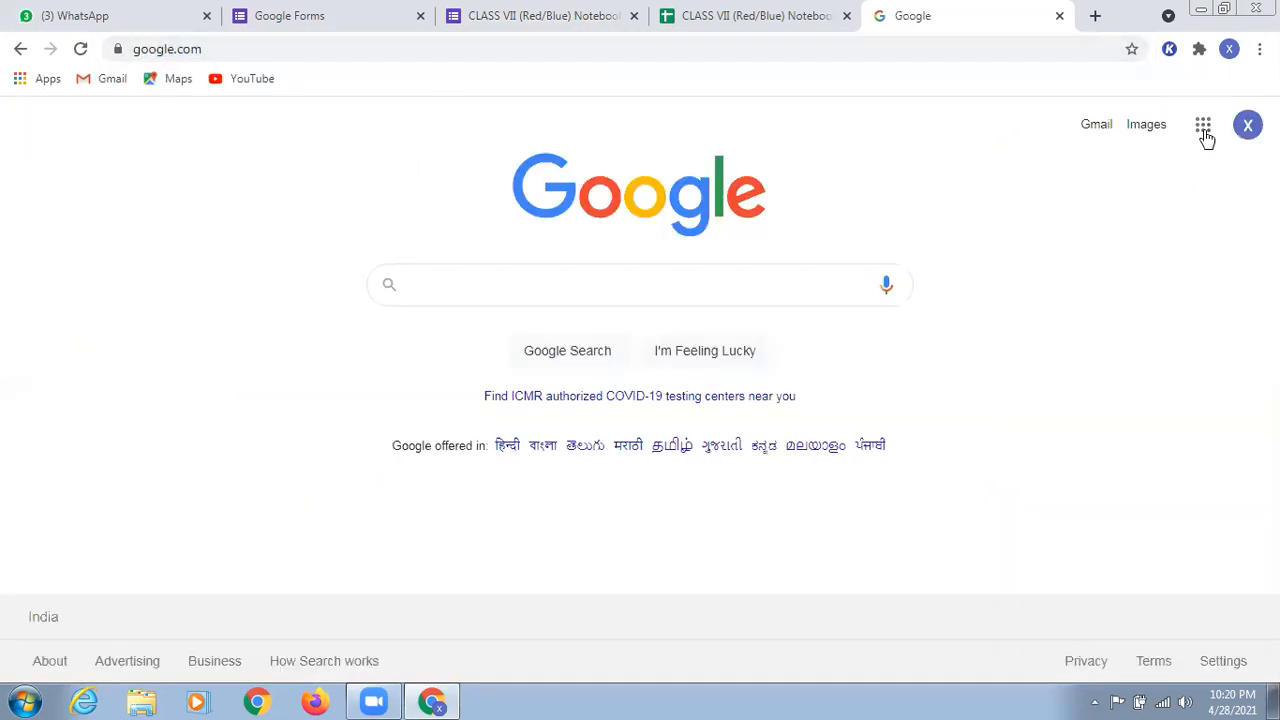
{"action": "left_click", "coordinate": [1204, 128]}
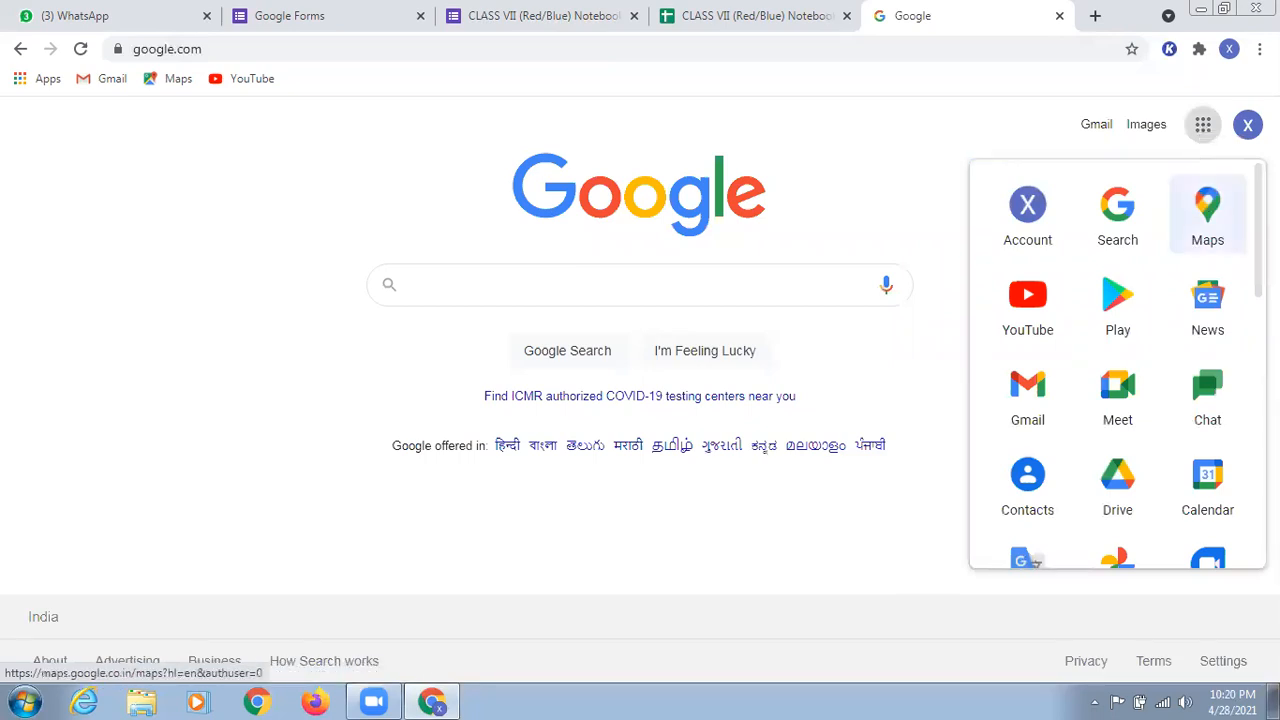
{"action": "scroll", "coordinate": [1117, 360], "scroll_direction": "down", "scroll_amount": 1}
{"action": "scroll", "coordinate": [1120, 385], "scroll_direction": "down", "scroll_amount": 1}
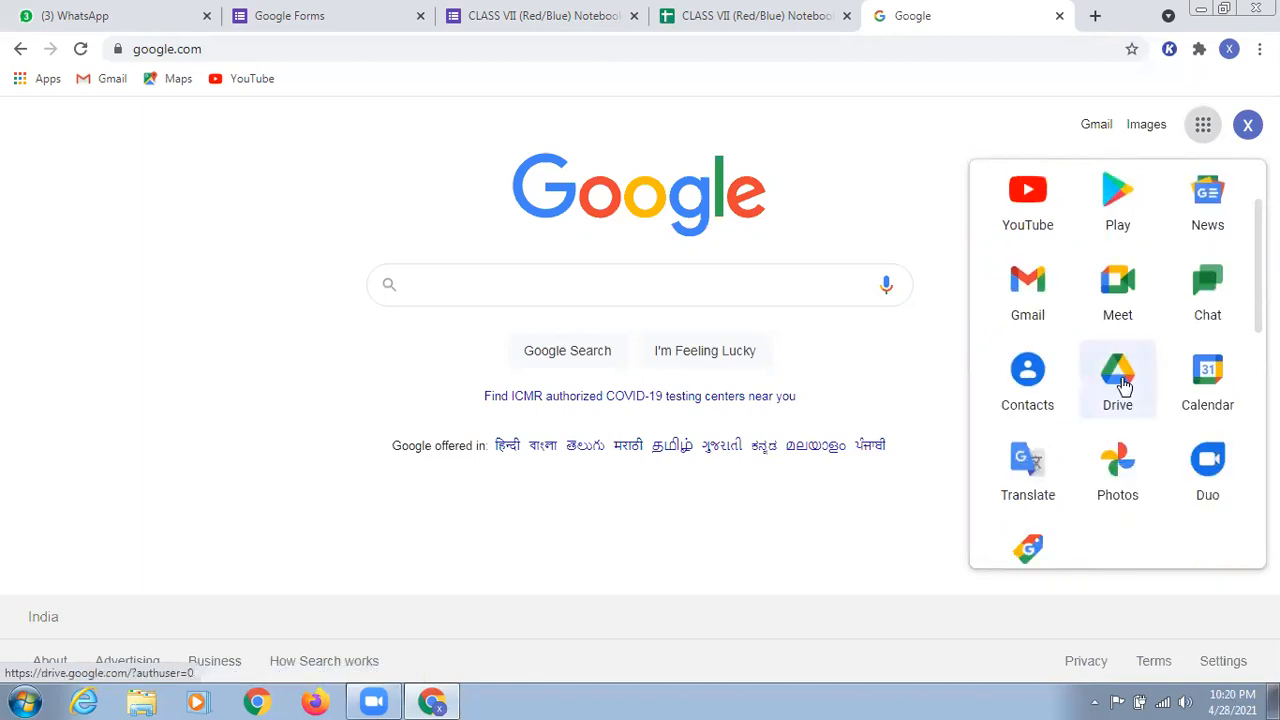
{"action": "left_click", "coordinate": [1122, 385]}
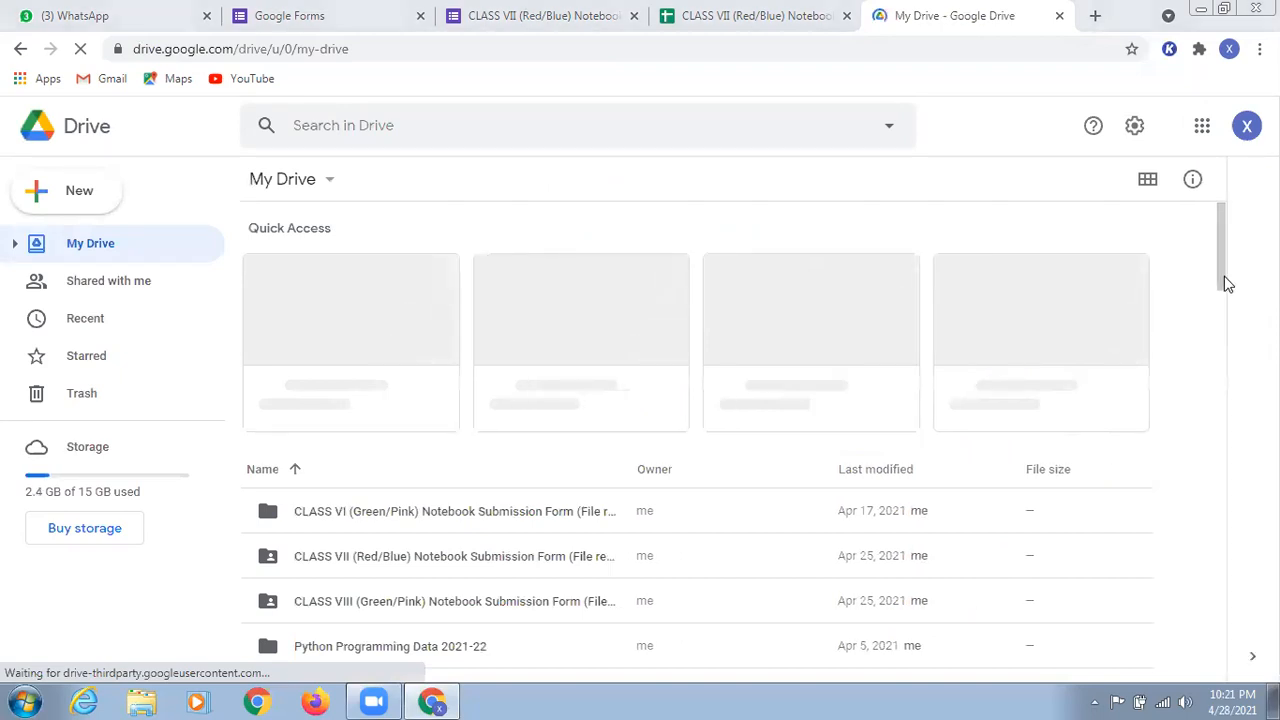
Open the CLASS VII (Red/Blue) Notebook Submission Form (File responses) folder in My Drive and its Upload File subfolder
{"action": "scroll", "coordinate": [1222, 298], "scroll_direction": "down", "scroll_amount": 2}
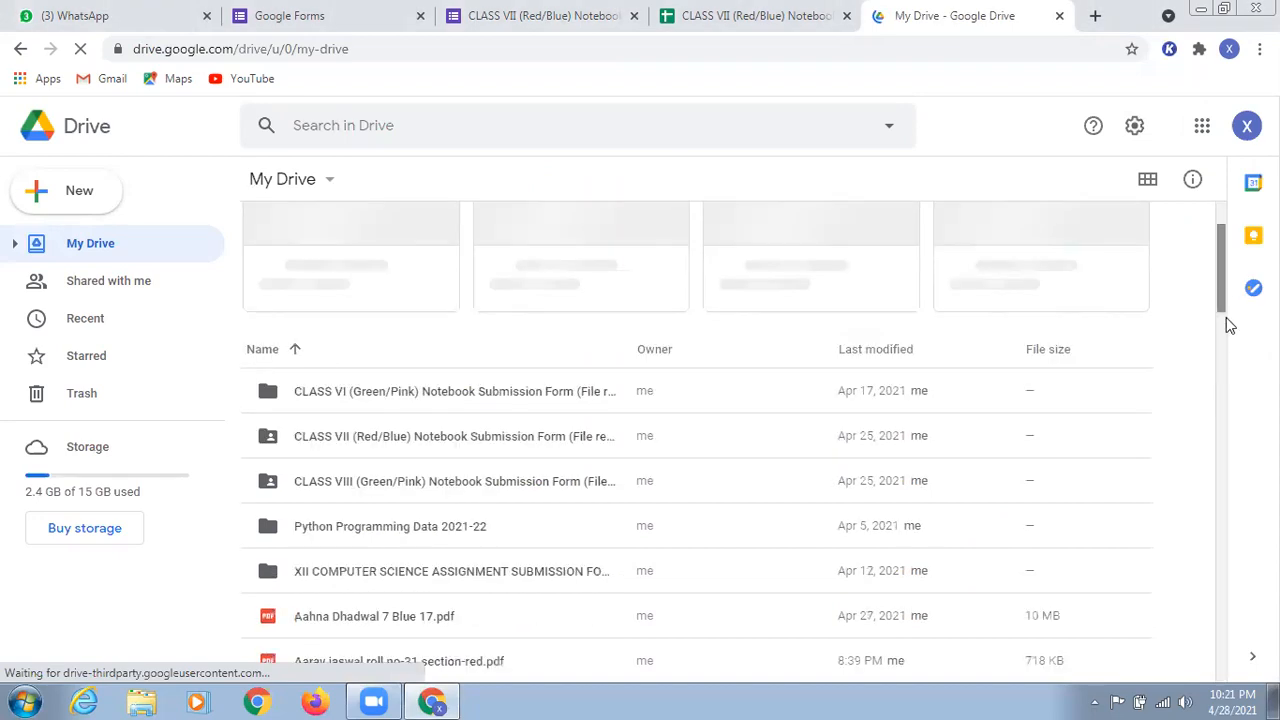
{"action": "scroll", "coordinate": [1228, 320], "scroll_direction": "down", "scroll_amount": 1}
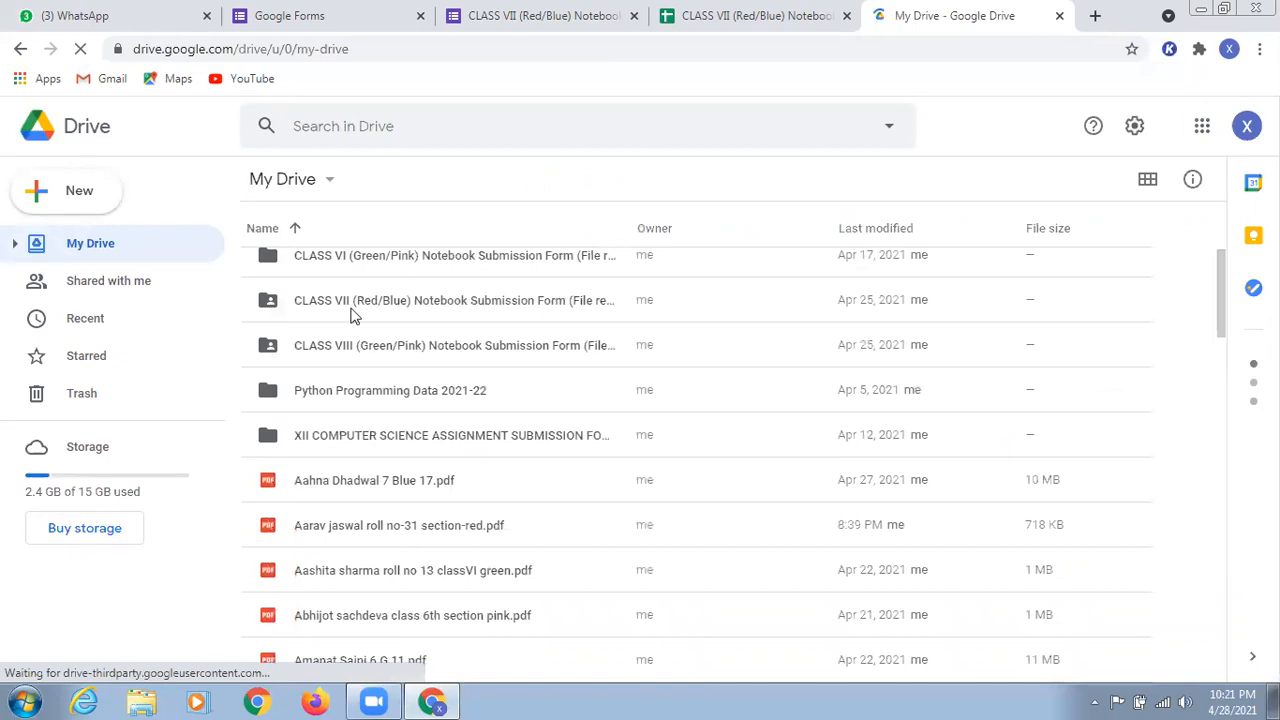
{"action": "scroll", "coordinate": [351, 317], "scroll_direction": "up", "scroll_amount": 1}
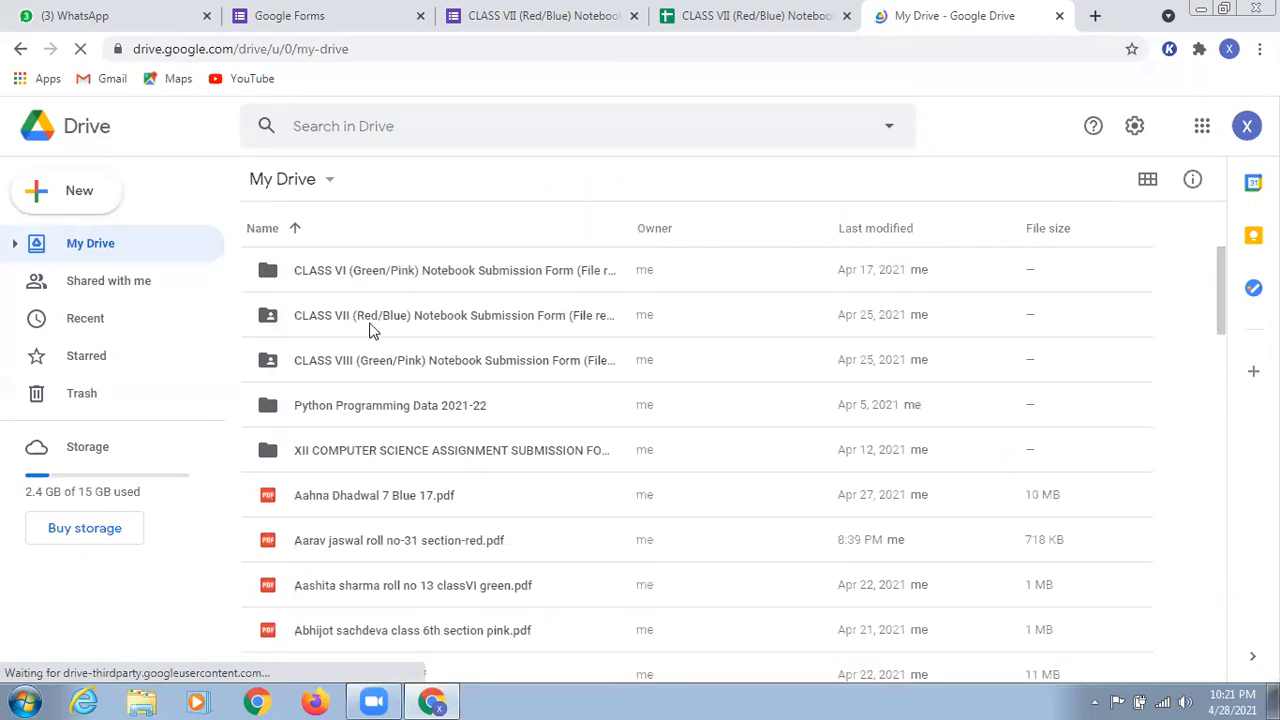
{"action": "left_click", "coordinate": [516, 320]}
{"action": "double_click", "coordinate": [516, 318]}
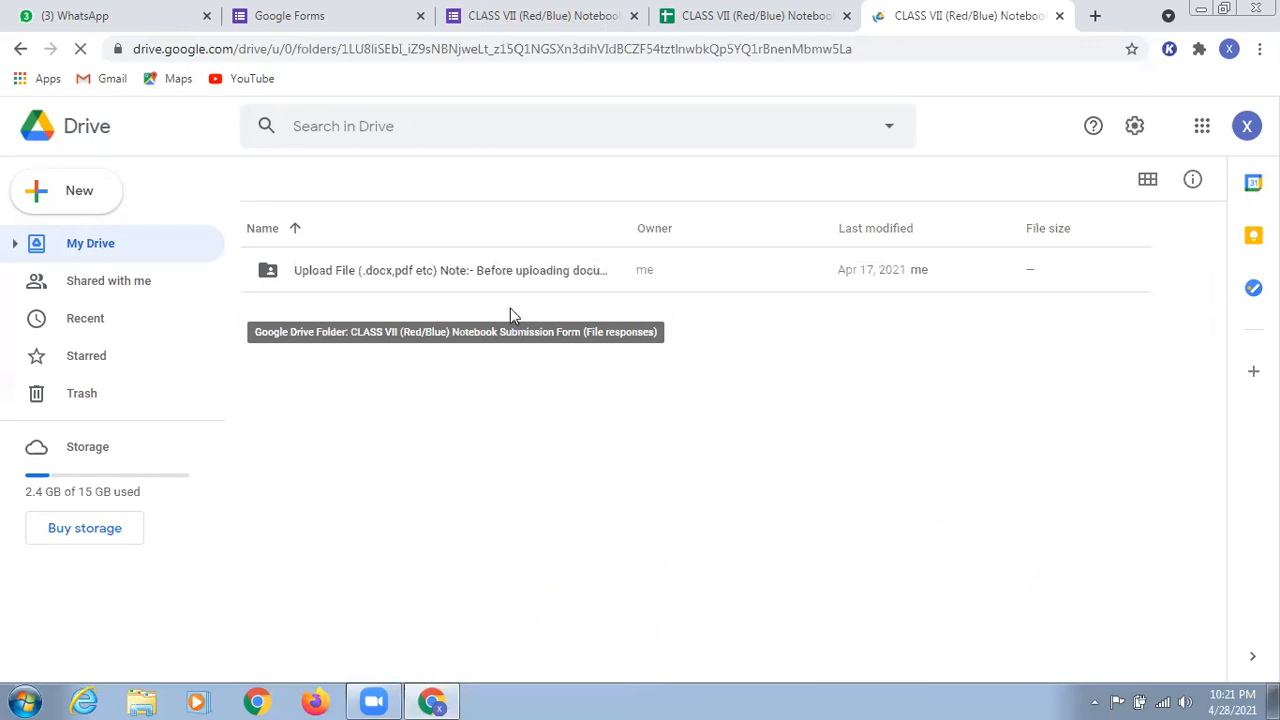
{"action": "double_click", "coordinate": [440, 277]}
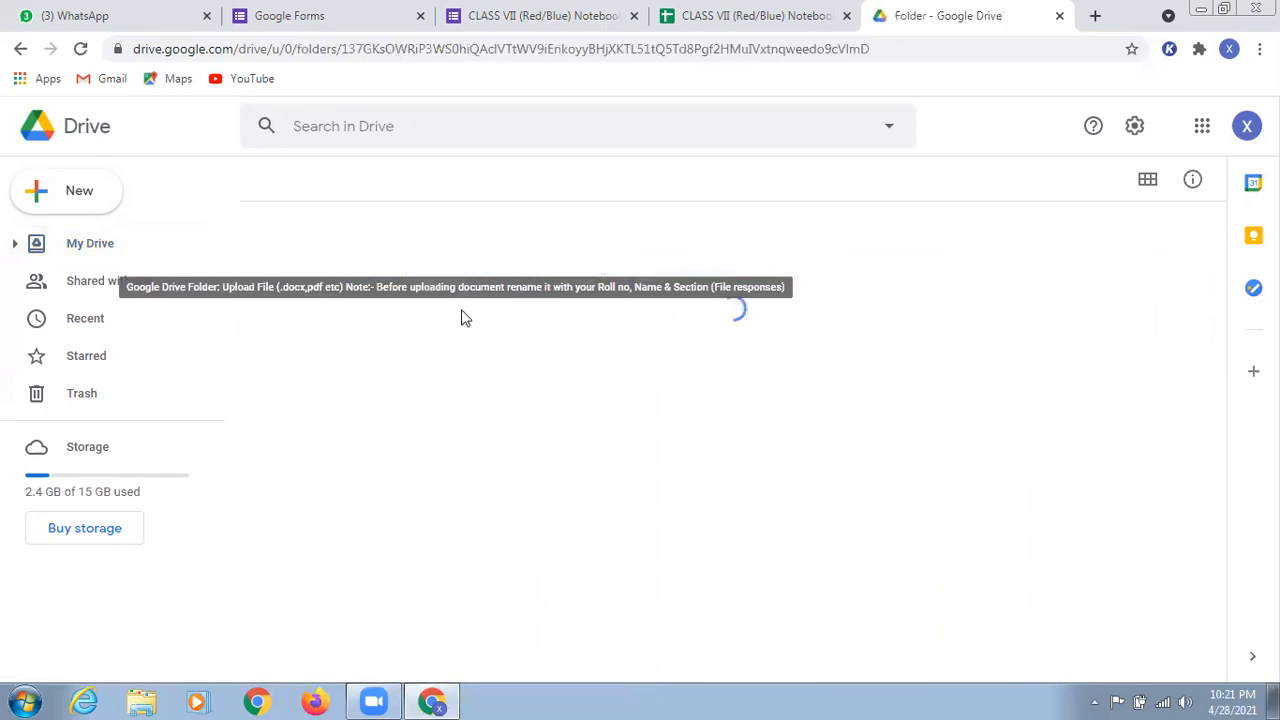
Look through the list of students' submitted PDFs in the Upload File folder
{"action": "scroll", "coordinate": [475, 330], "scroll_direction": "down", "scroll_amount": 3}
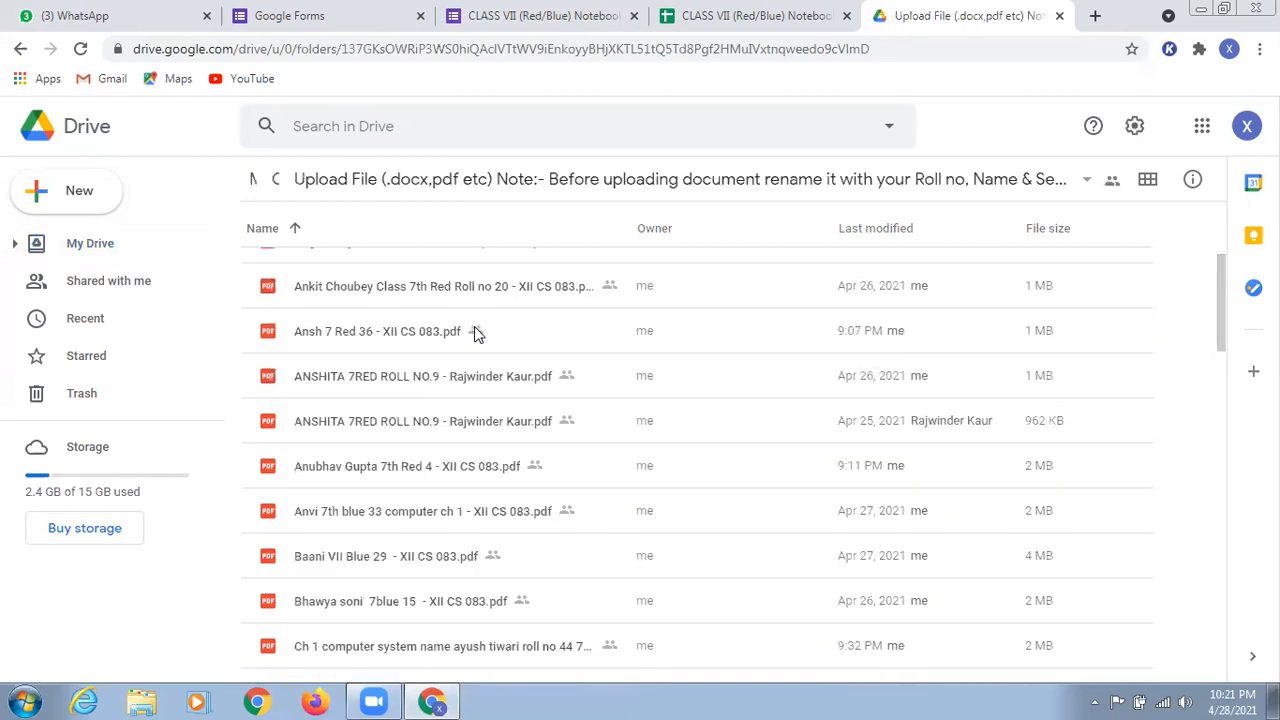
{"action": "scroll", "coordinate": [476, 334], "scroll_direction": "down", "scroll_amount": 5}
{"action": "scroll", "coordinate": [476, 334], "scroll_direction": "down", "scroll_amount": 5}
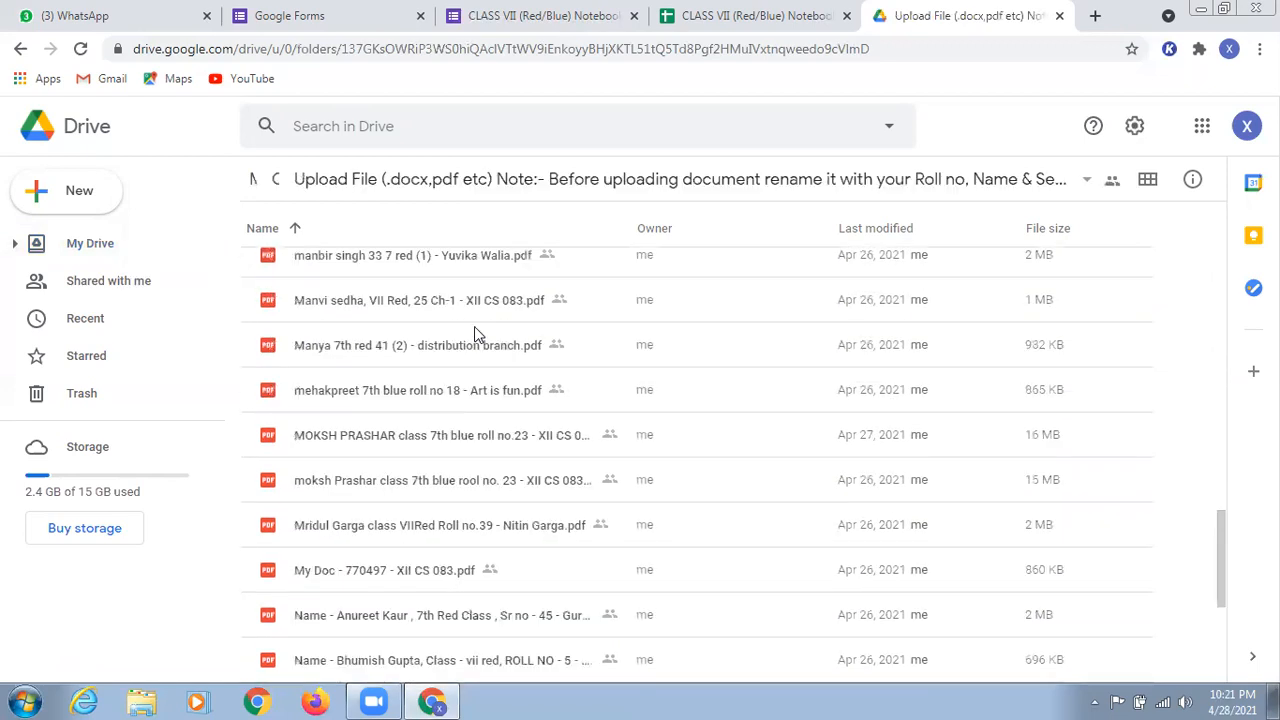
{"action": "scroll", "coordinate": [474, 326], "scroll_direction": "down", "scroll_amount": 5}
{"action": "scroll", "coordinate": [474, 326], "scroll_direction": "down", "scroll_amount": 2}
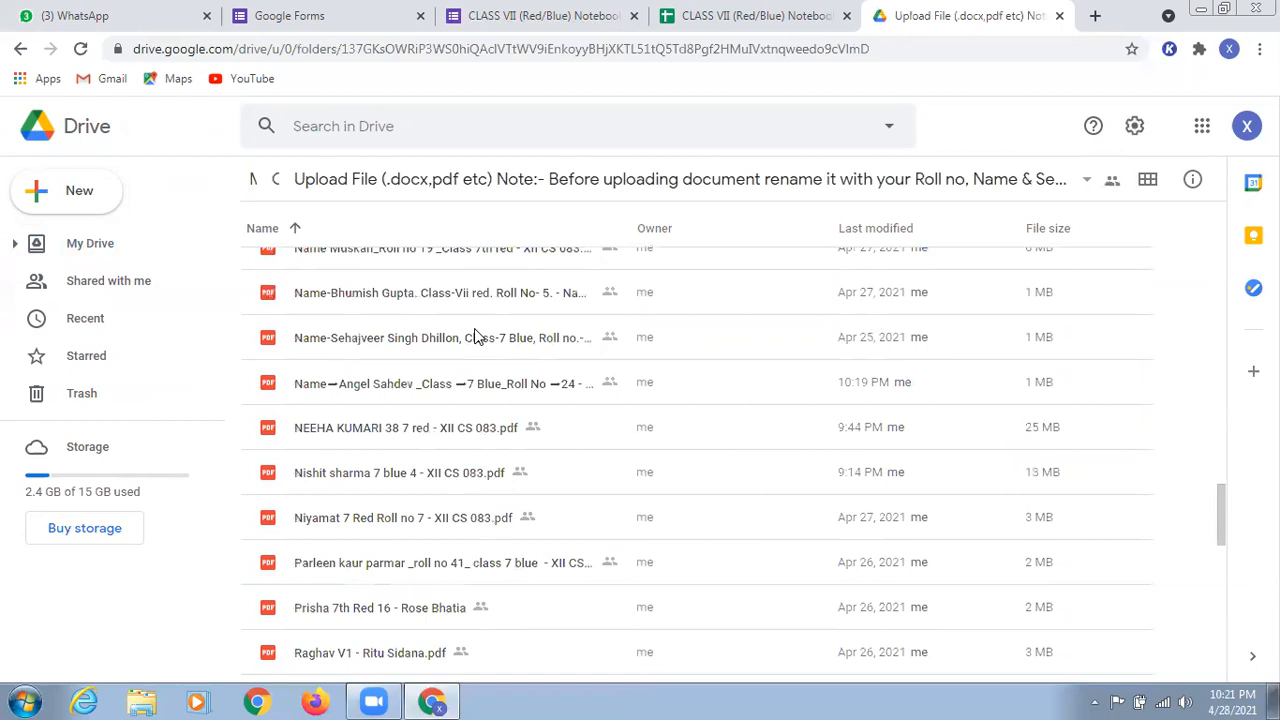
{"action": "scroll", "coordinate": [476, 337], "scroll_direction": "down", "scroll_amount": 7}
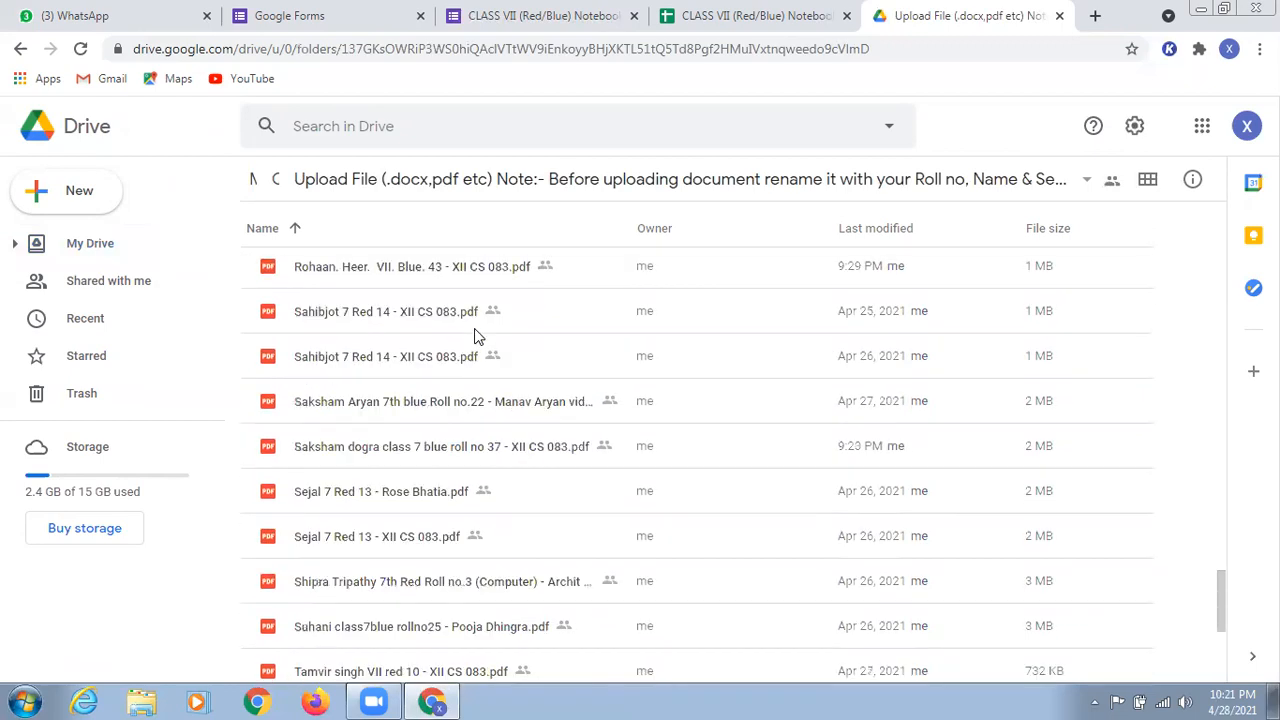
{"action": "scroll", "coordinate": [476, 337], "scroll_direction": "down", "scroll_amount": 3}
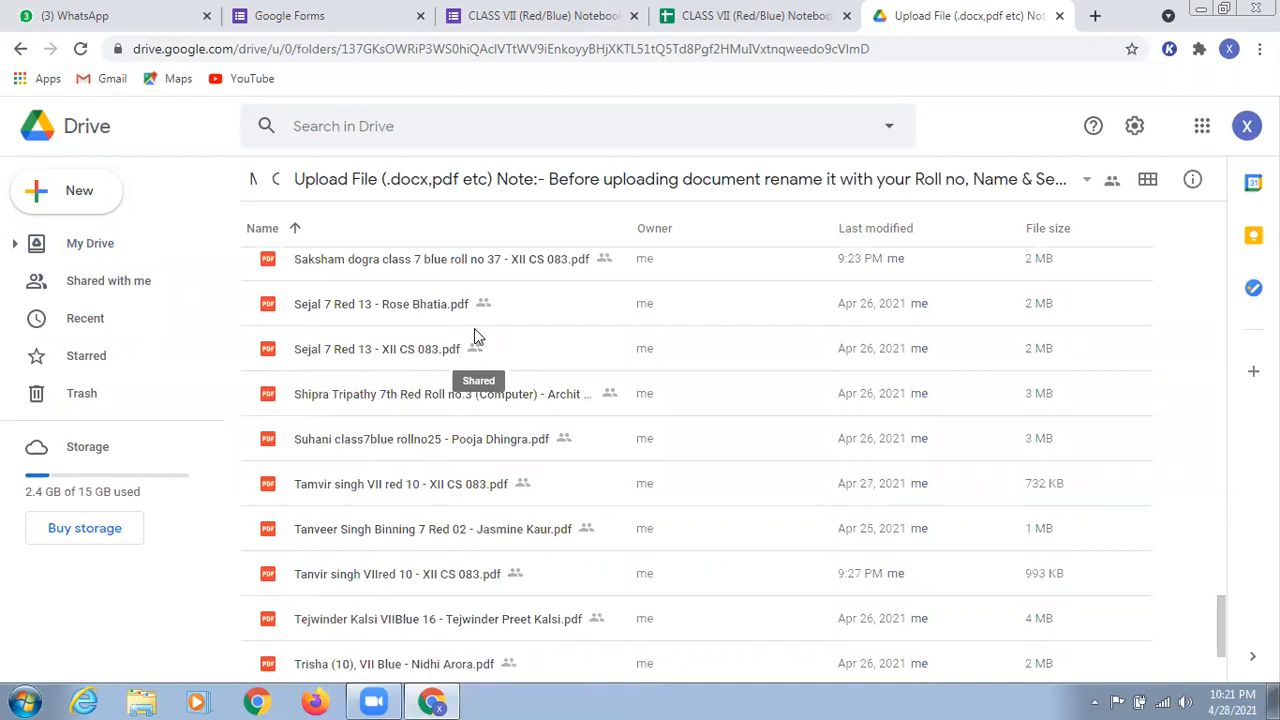
{"action": "scroll", "coordinate": [475, 337], "scroll_direction": "up", "scroll_amount": 1}
{"action": "scroll", "coordinate": [474, 337], "scroll_direction": "up", "scroll_amount": 7}
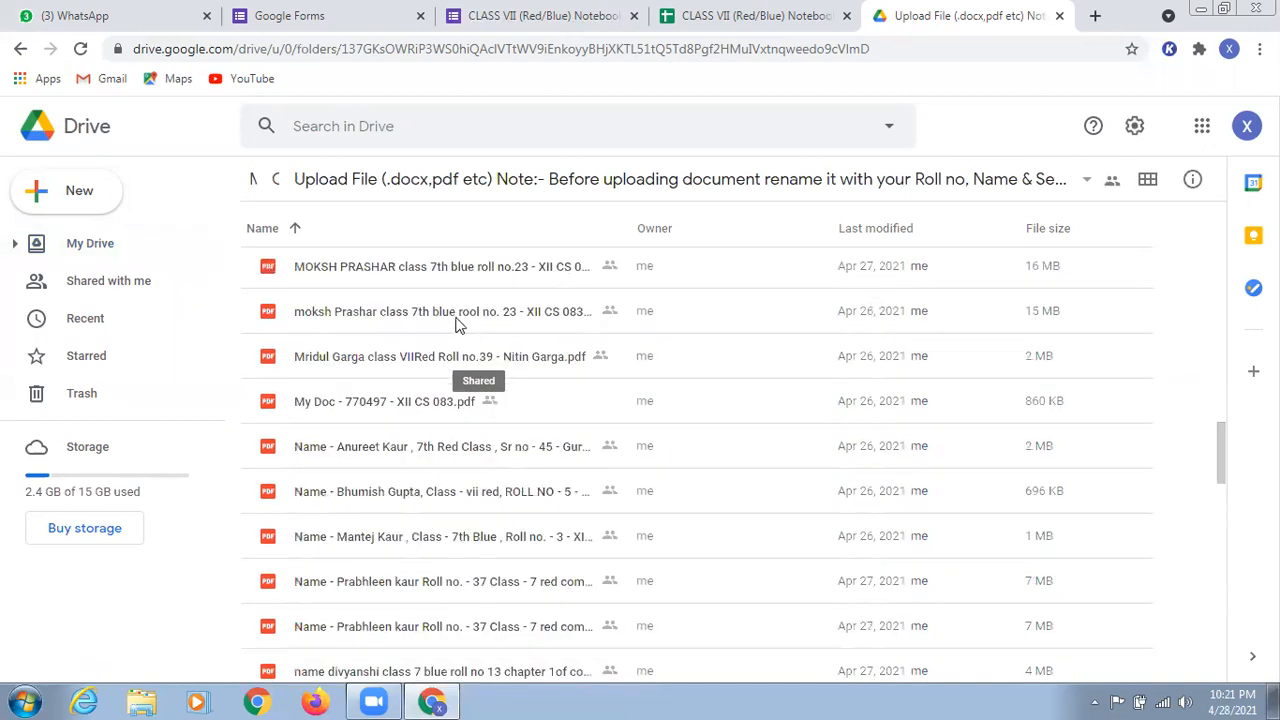
{"action": "scroll", "coordinate": [457, 323], "scroll_direction": "up", "scroll_amount": 4}
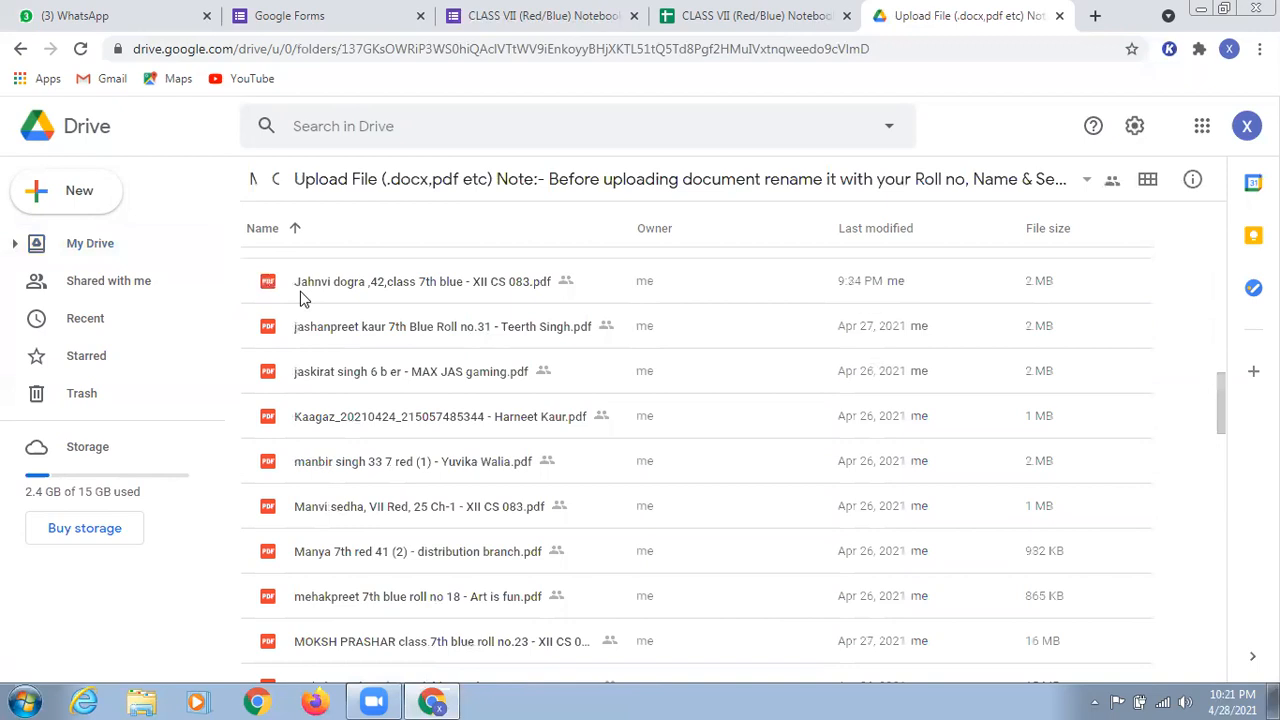
{"action": "scroll", "coordinate": [300, 291], "scroll_direction": "up", "scroll_amount": 15}
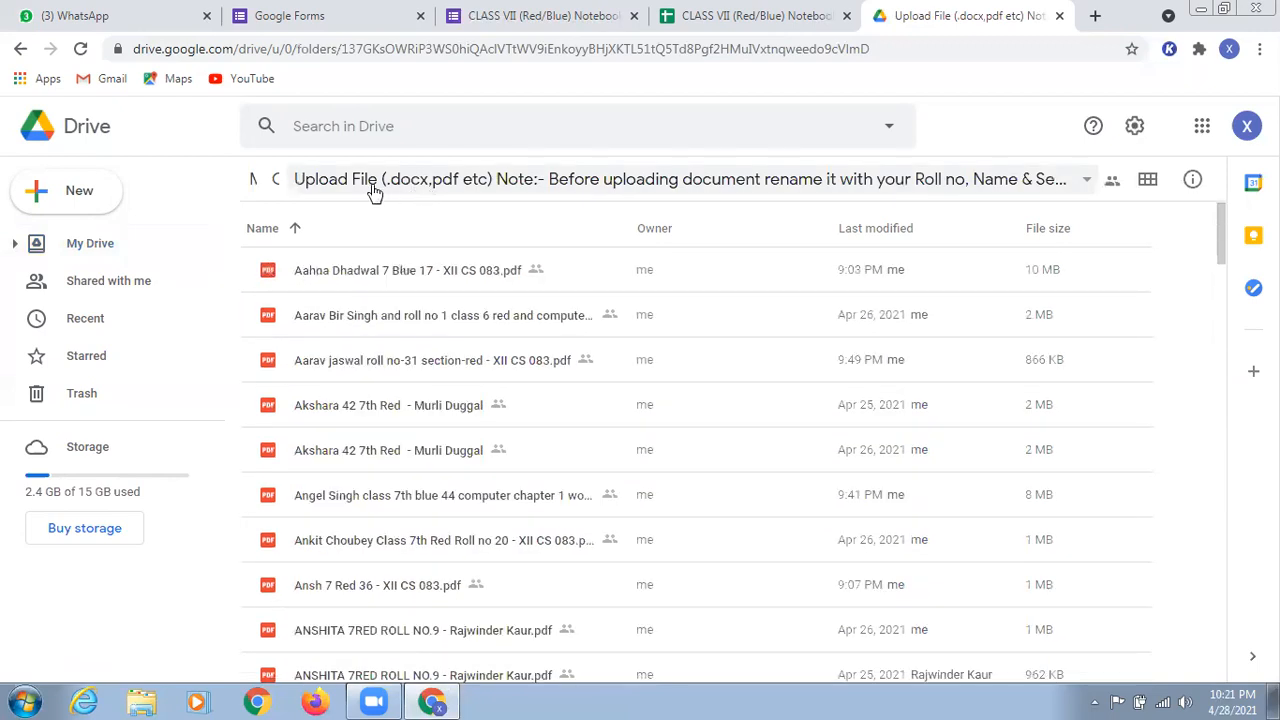
Return from the Upload File folder to My Drive
{"action": "left_click", "coordinate": [300, 187]}
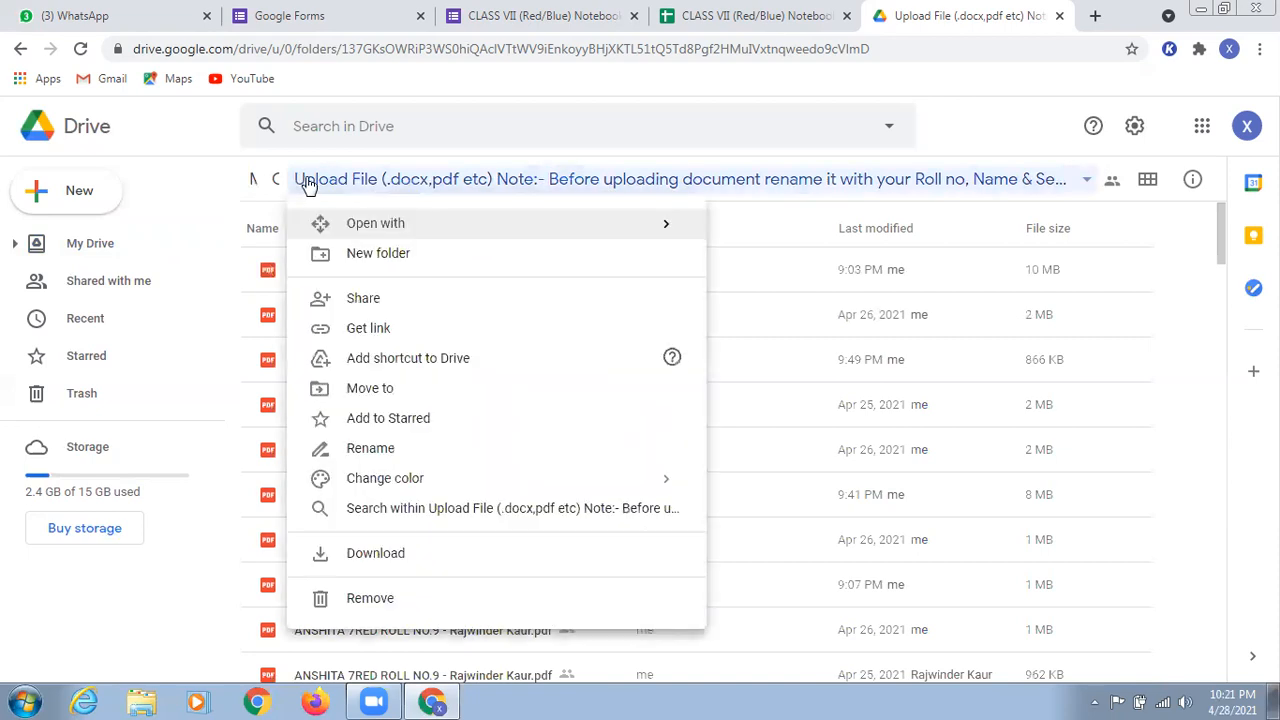
{"action": "left_click", "coordinate": [286, 192]}
{"action": "left_click", "coordinate": [20, 48]}
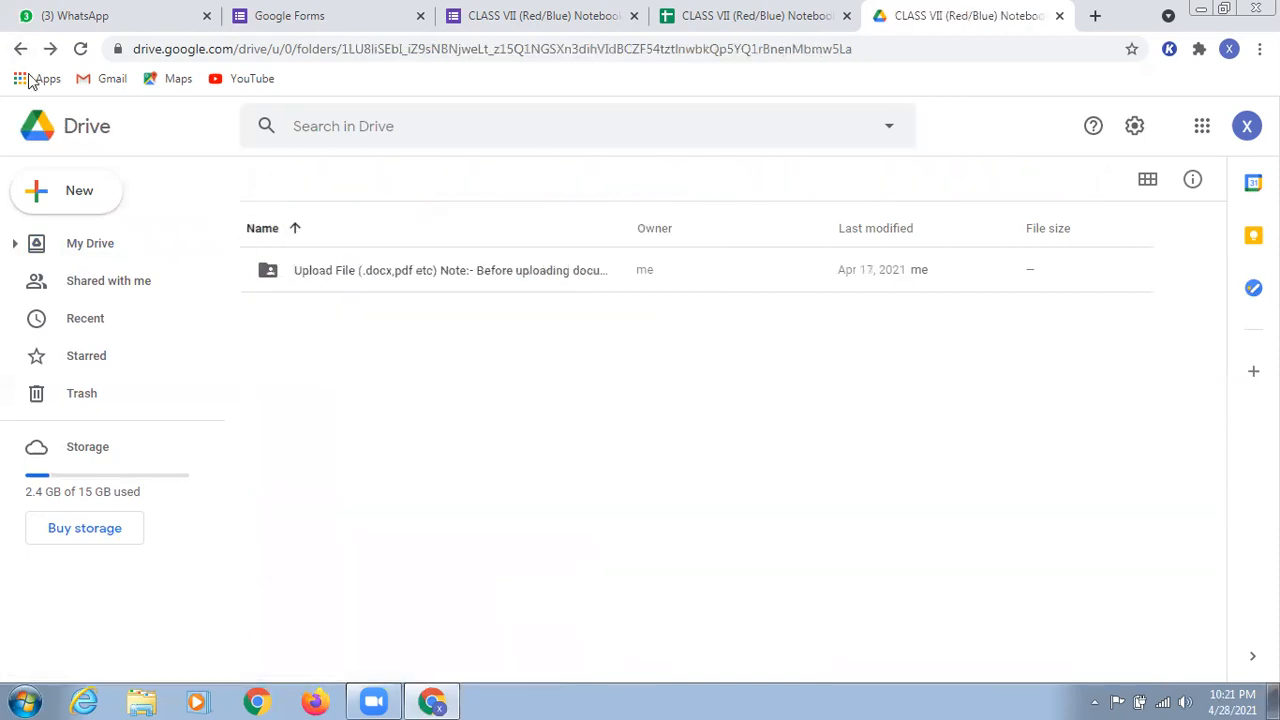
{"action": "left_click", "coordinate": [20, 48]}
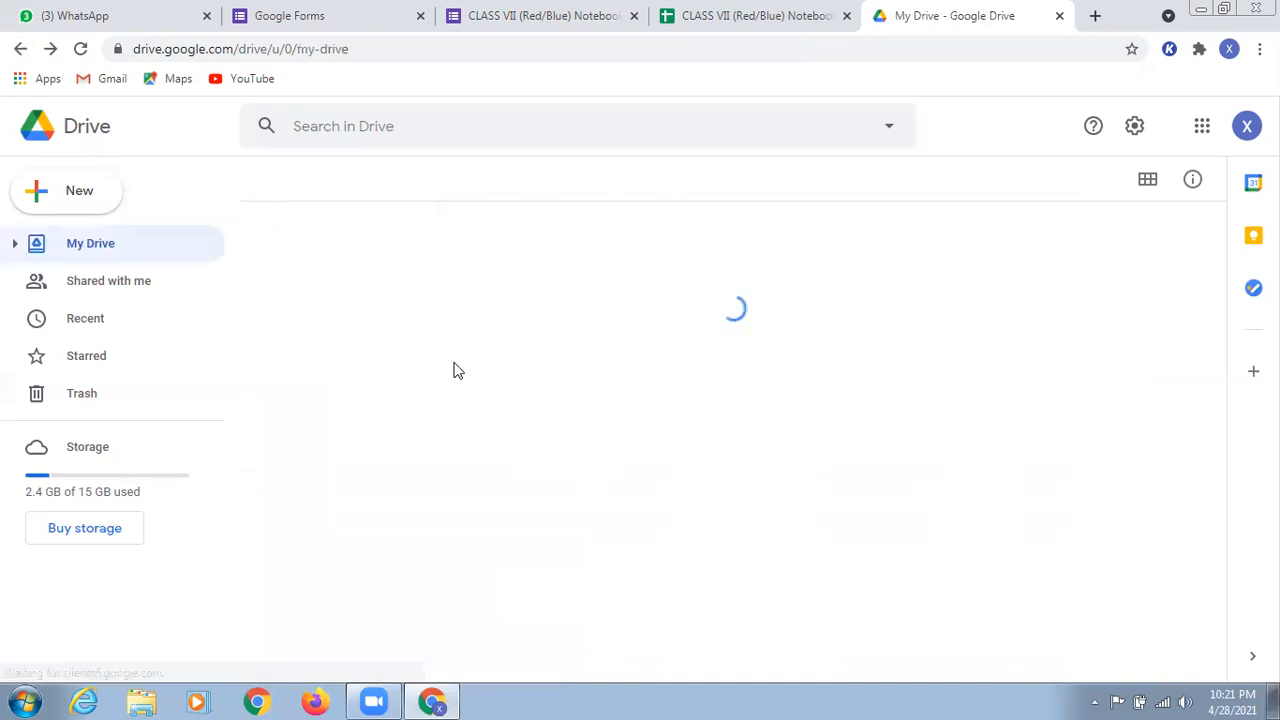
Open the link-sharing settings of the CLASS VII (Red/Blue) Notebook Submission Form (File responses) folder and set its access to Restricted
{"action": "scroll", "coordinate": [440, 470], "scroll_direction": "down", "scroll_amount": 2}
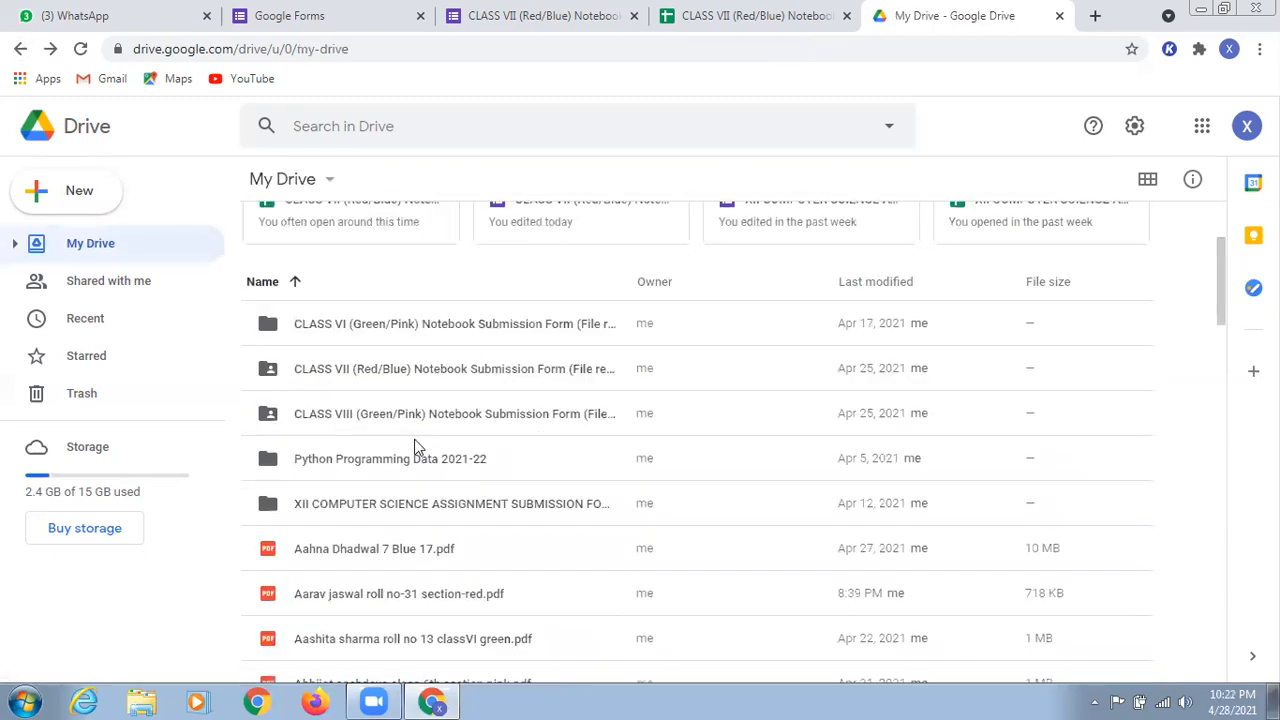
{"action": "right_click", "coordinate": [372, 372]}
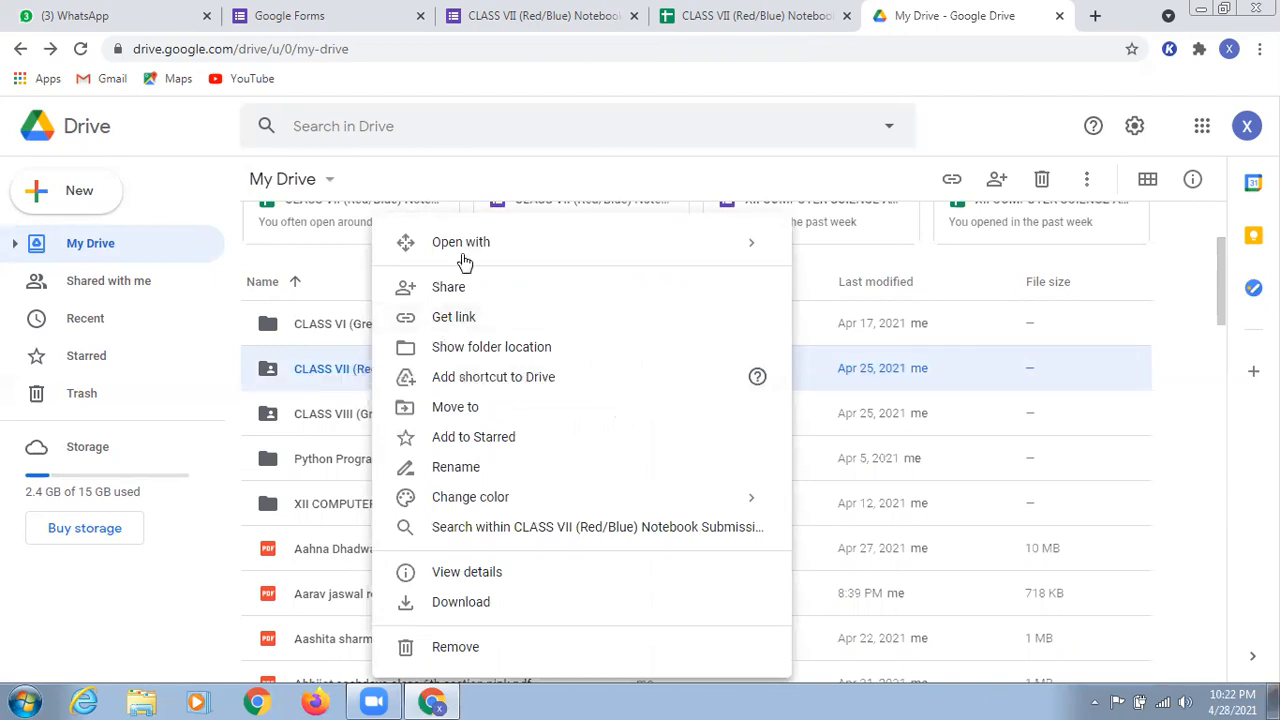
{"action": "left_click", "coordinate": [447, 318]}
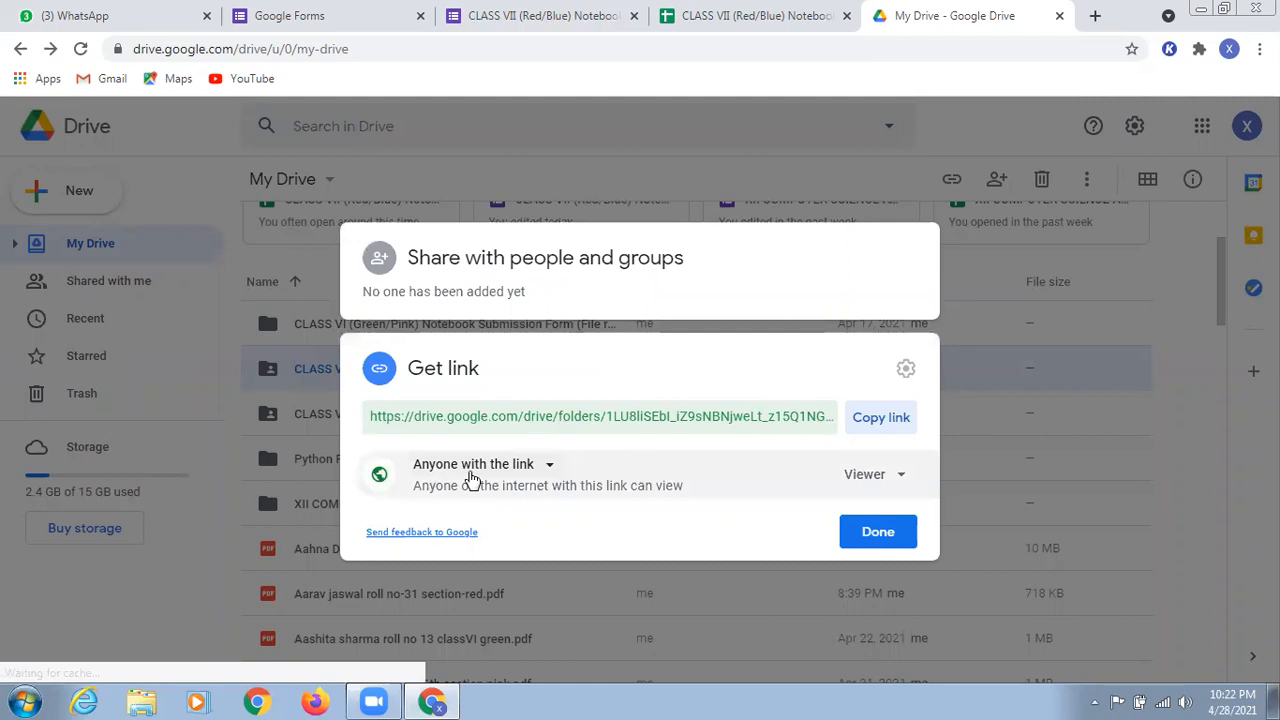
{"action": "left_click", "coordinate": [550, 466]}
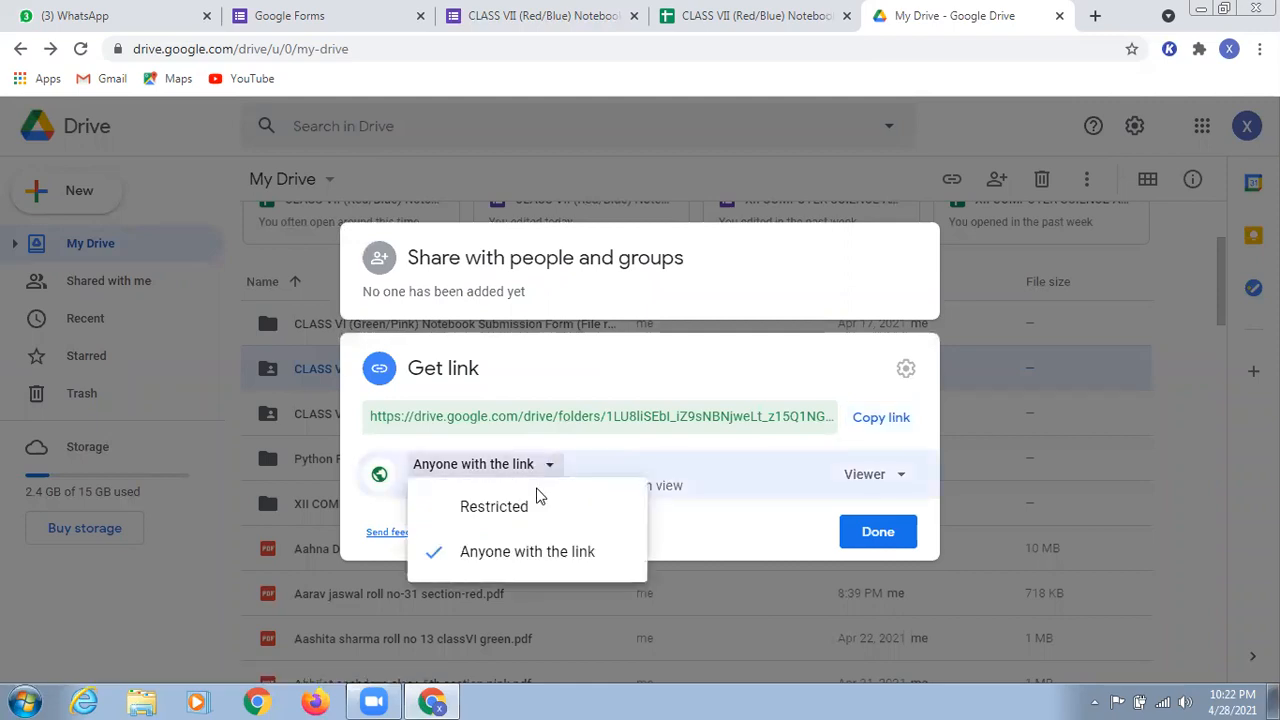
{"action": "left_click", "coordinate": [450, 504]}
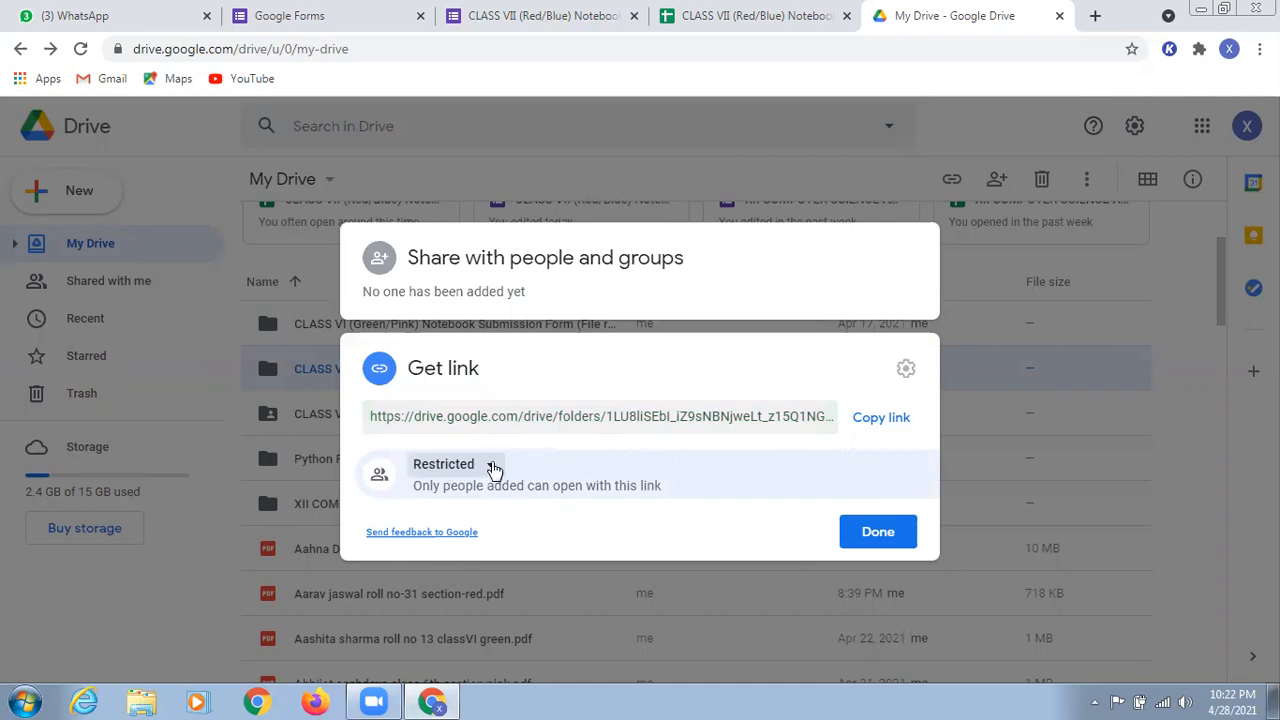
Set the folder's access to Anyone with the link, copy the sharing link and close the sharing settings
{"action": "left_click", "coordinate": [493, 468]}
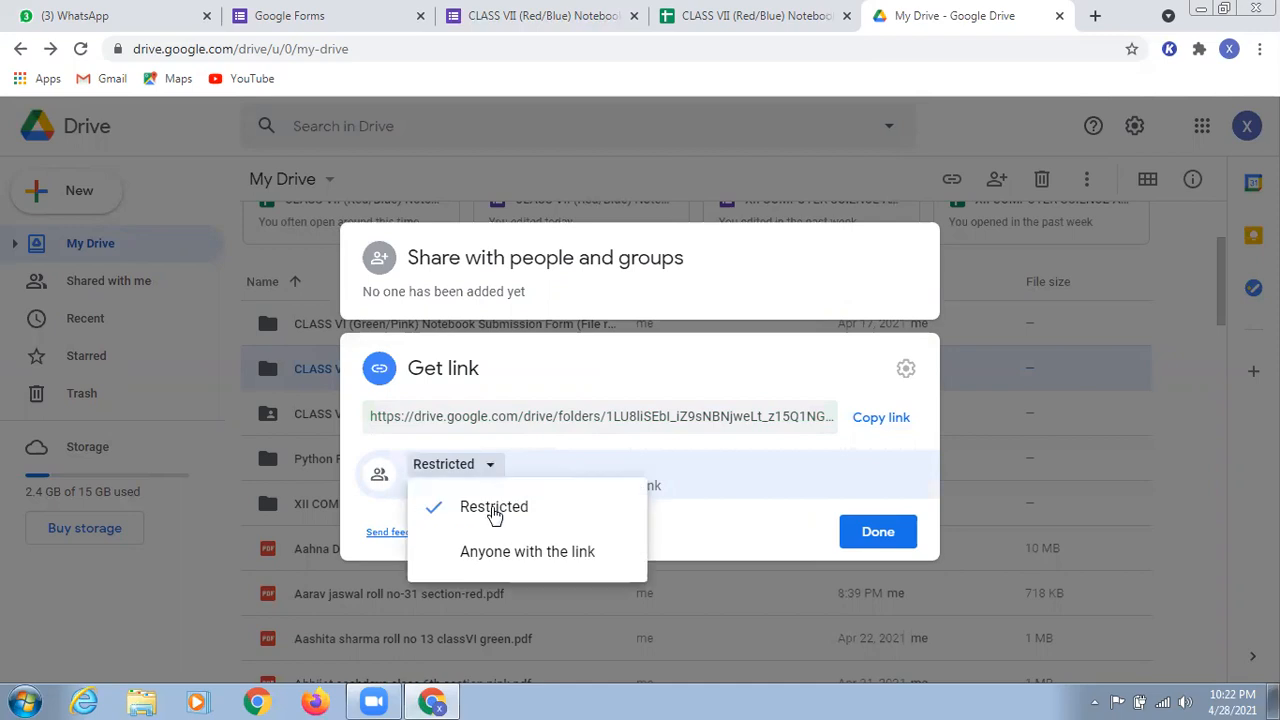
{"action": "left_click", "coordinate": [479, 557]}
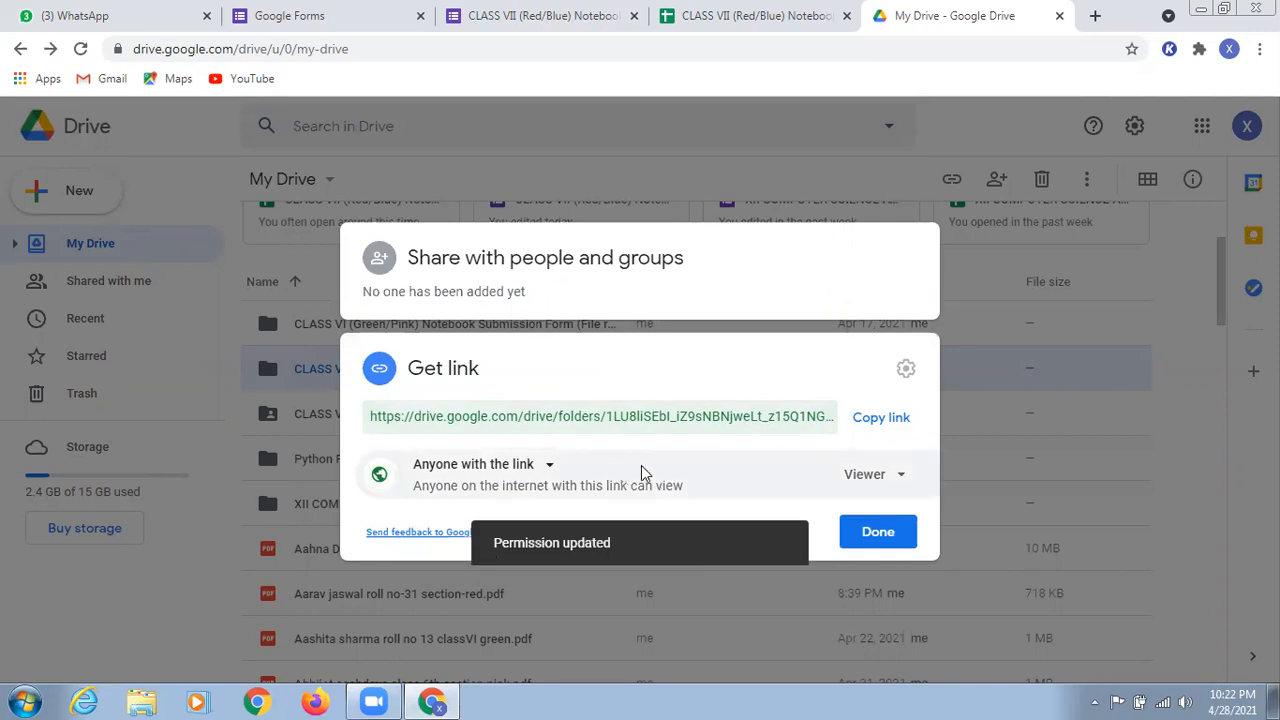
{"action": "left_click", "coordinate": [875, 428]}
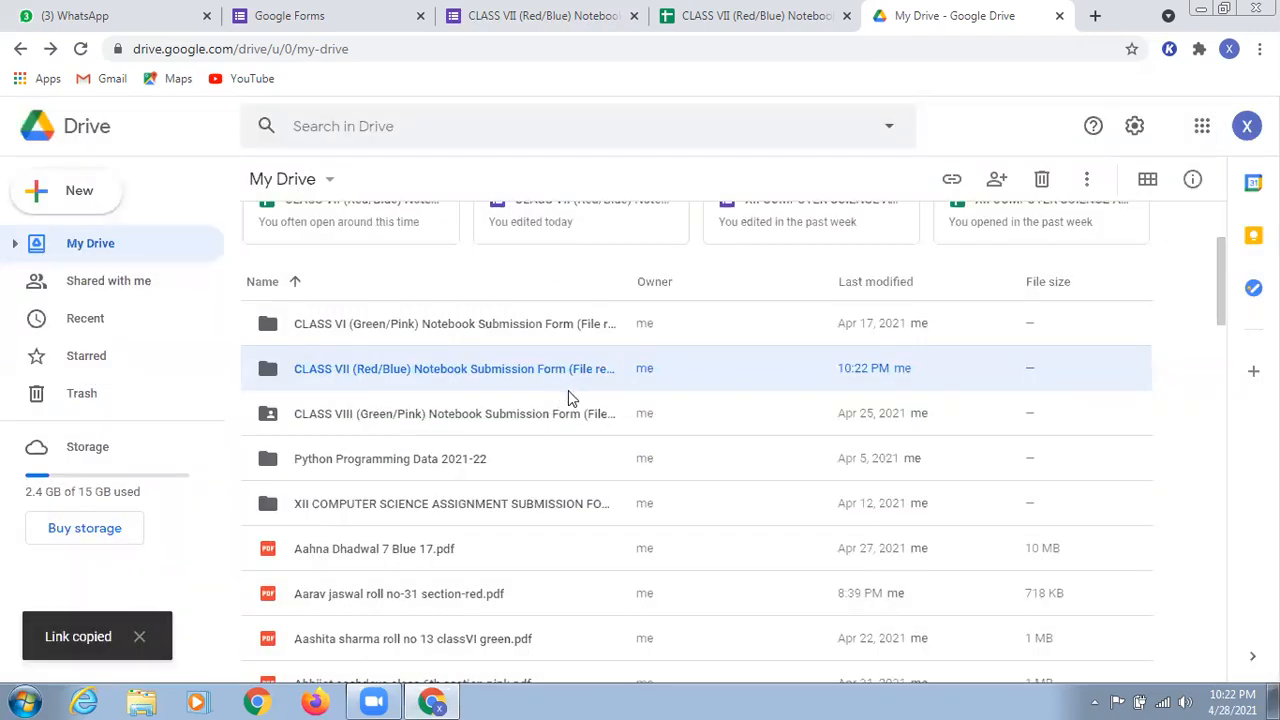
Switch to WhatsApp Web and open the VII-RED (2021-2022) group chat containing the message with the shared folder link
{"action": "scroll", "coordinate": [568, 398], "scroll_direction": "up", "scroll_amount": 2}
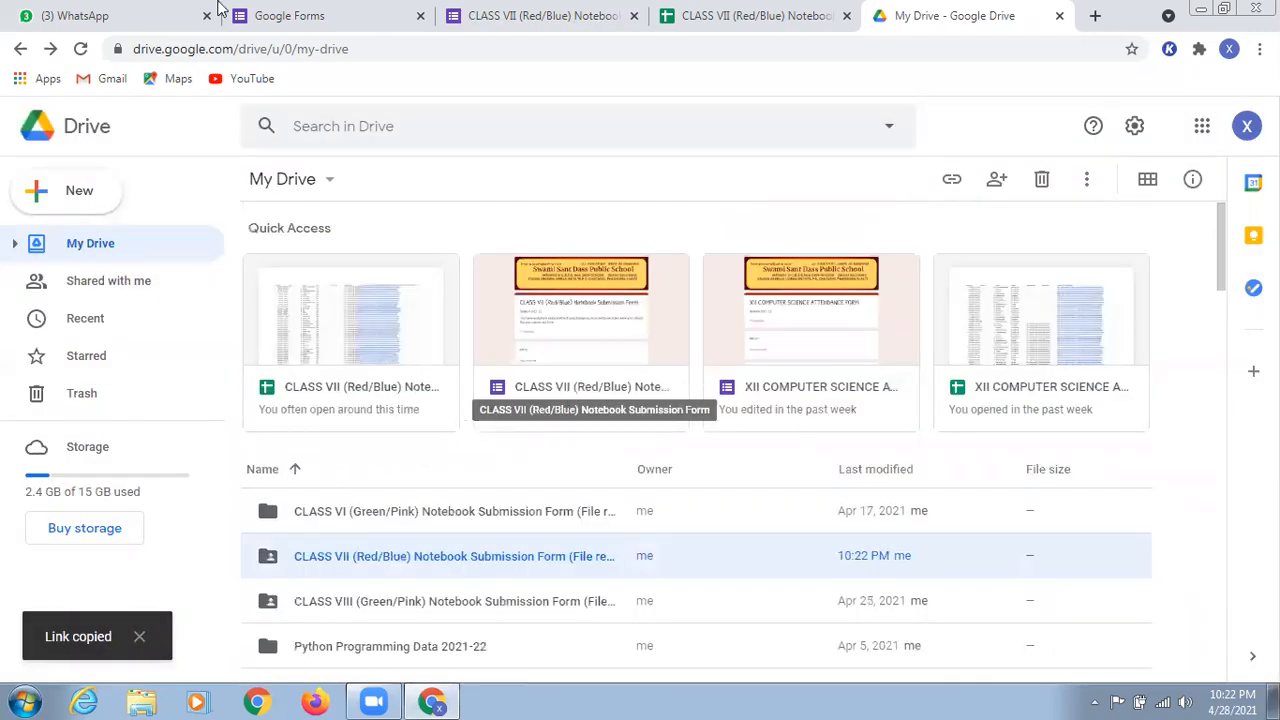
{"action": "left_click", "coordinate": [140, 18]}
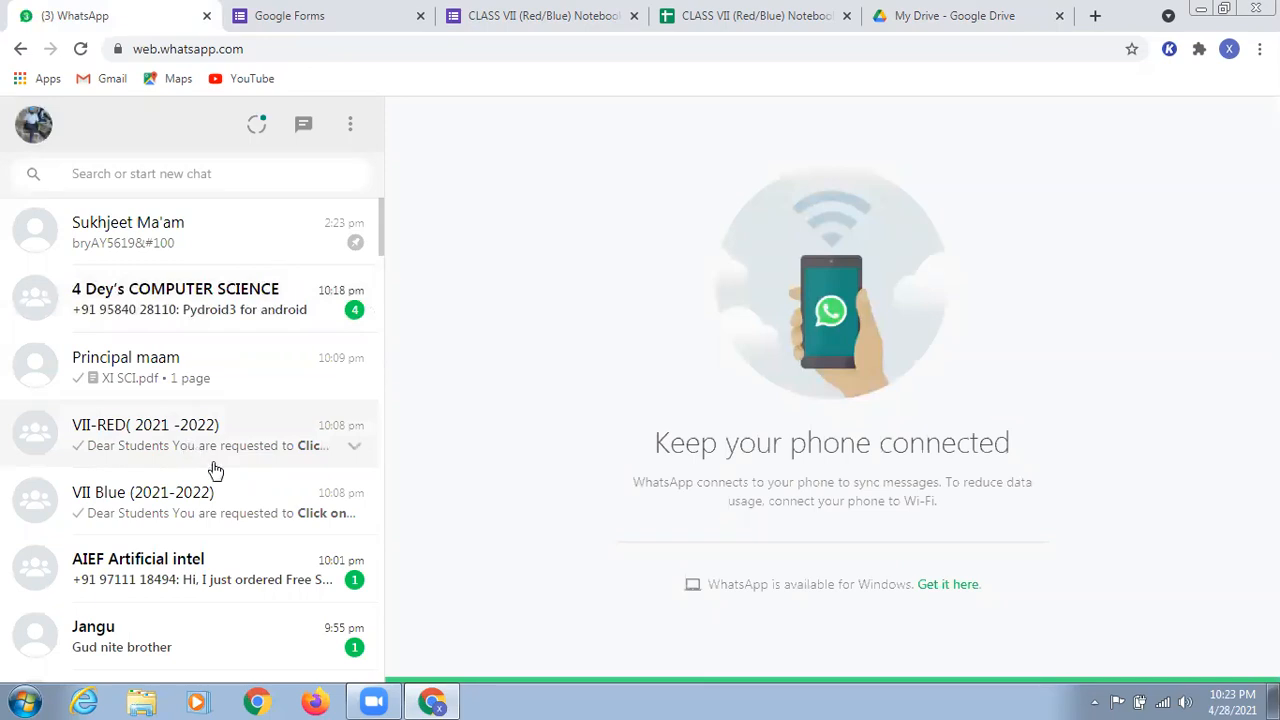
{"action": "left_click", "coordinate": [118, 445]}
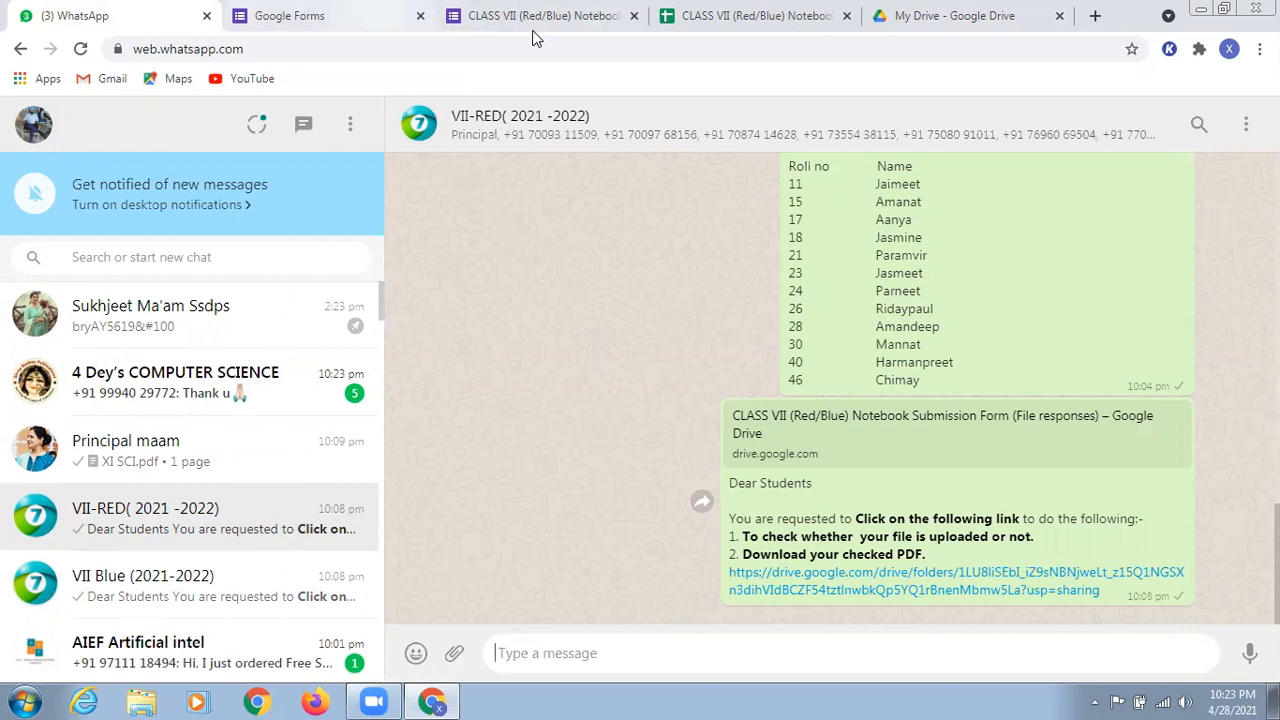
Switch back to Google Drive and copy the sharing link of the CLASS VII (Red/Blue) Notebook Submission Form (File responses) folder again
{"action": "left_click", "coordinate": [921, 12]}
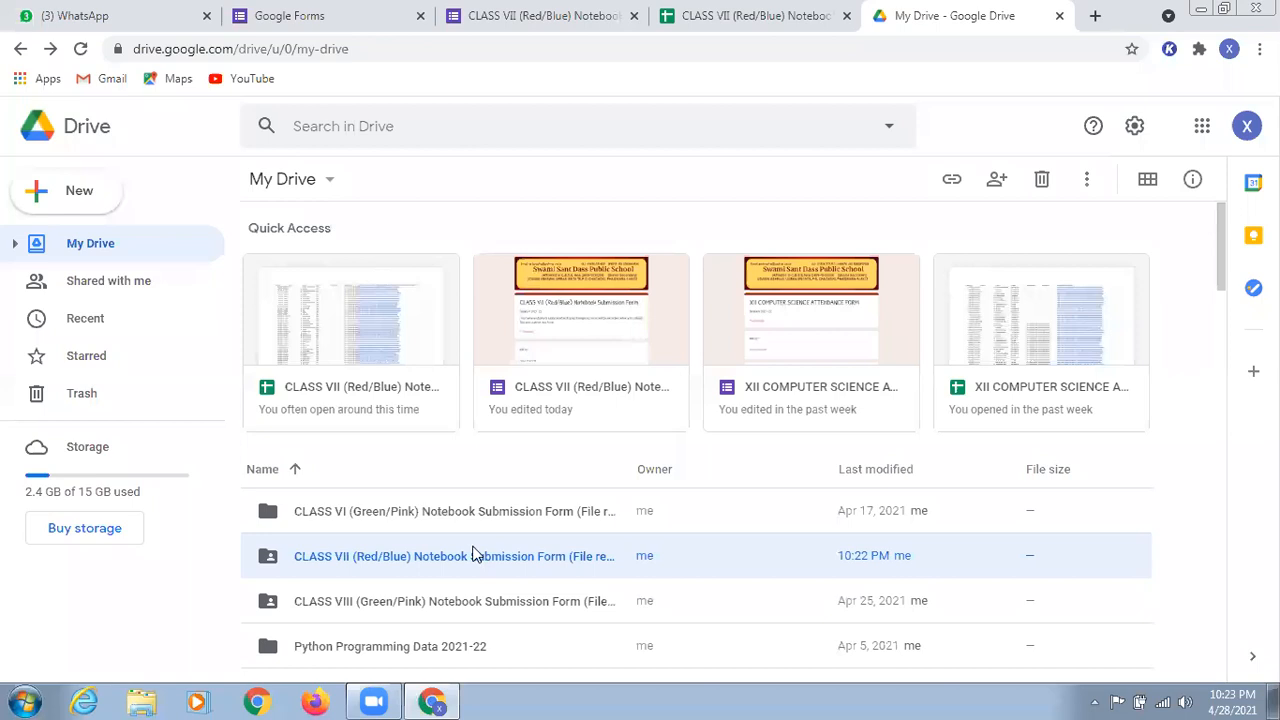
{"action": "right_click", "coordinate": [475, 555]}
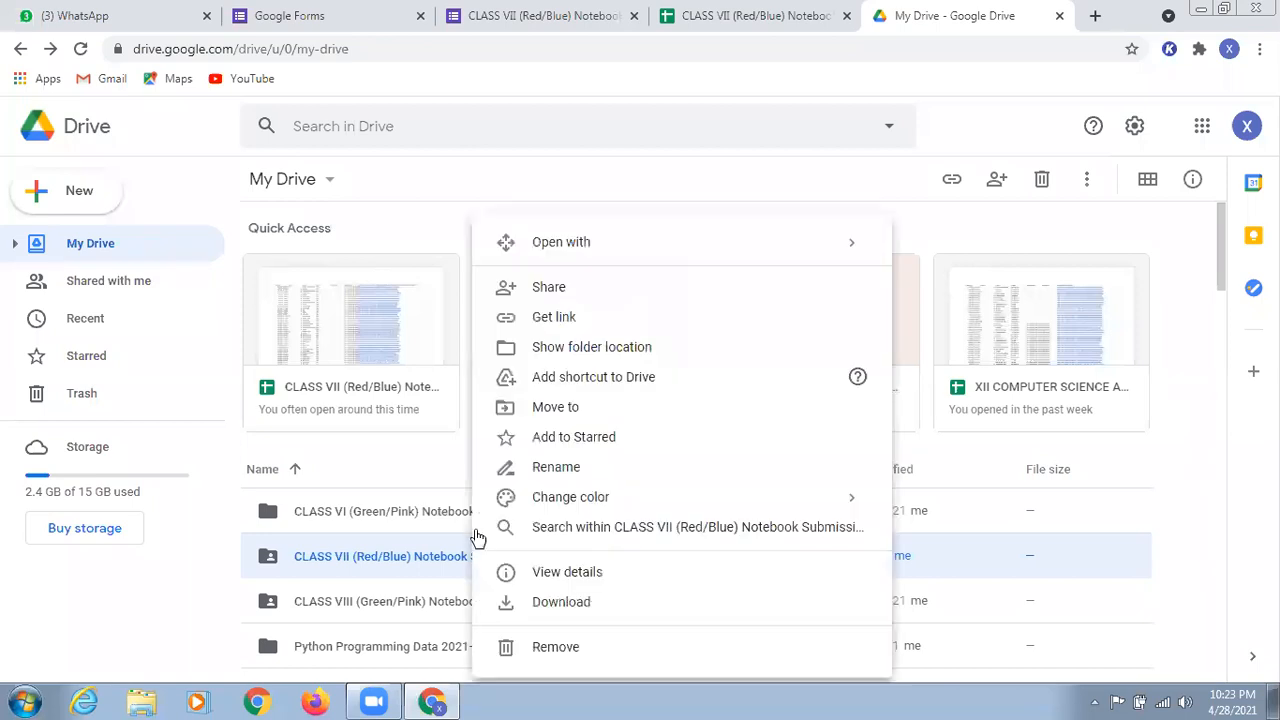
{"action": "left_click", "coordinate": [528, 354]}
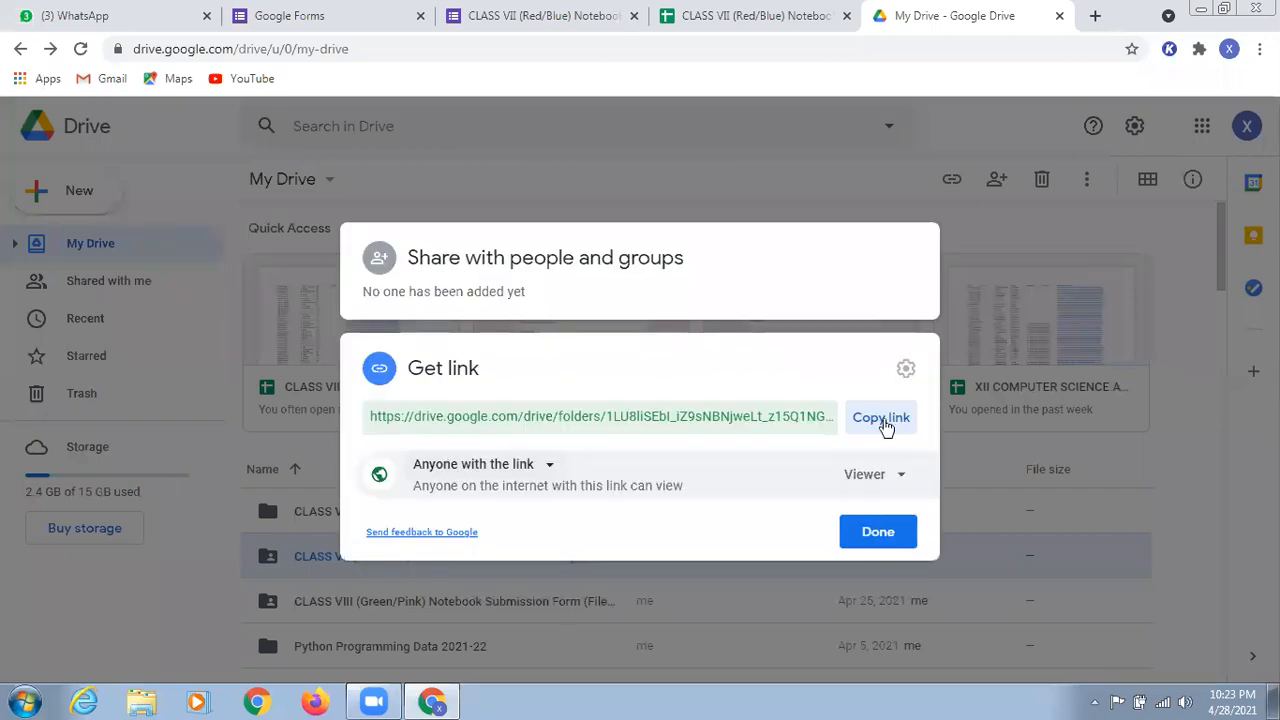
{"action": "left_click", "coordinate": [878, 421]}
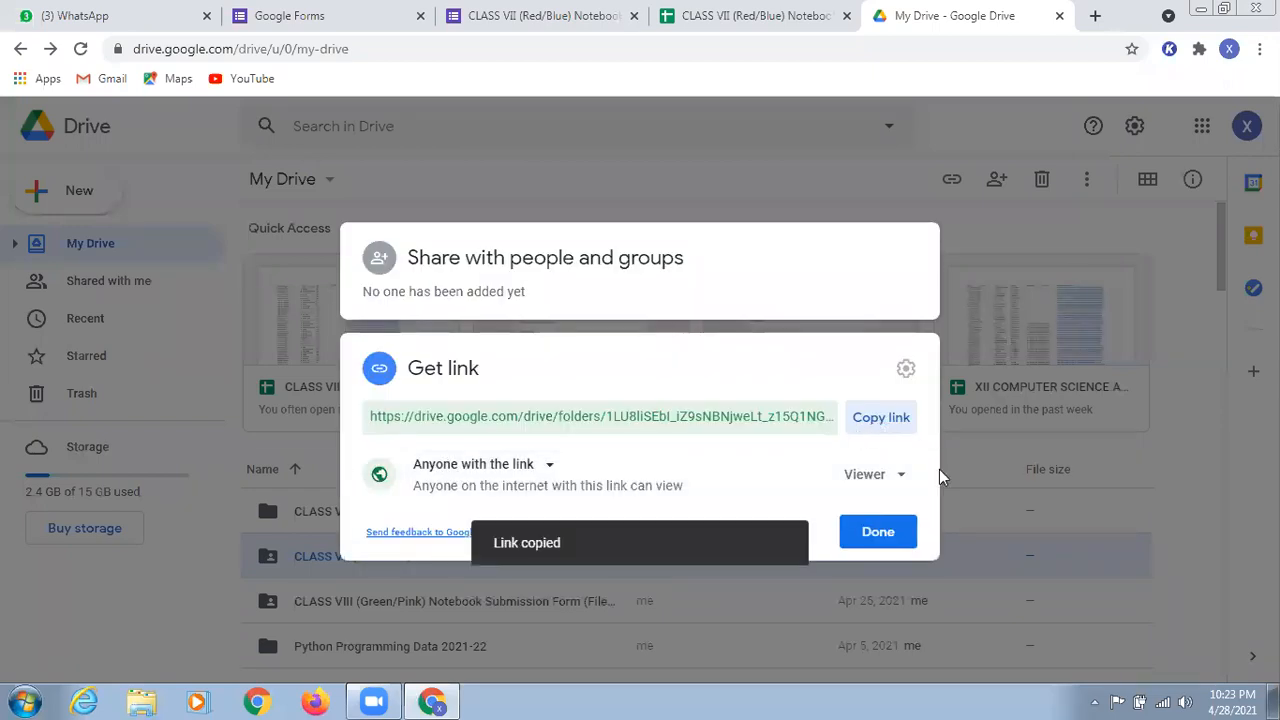
{"action": "left_click", "coordinate": [876, 543]}
Switch to WhatsApp Web, follow the Drive folder link in the VII-RED group message and open the Upload File subfolder
{"action": "left_click", "coordinate": [177, 16]}
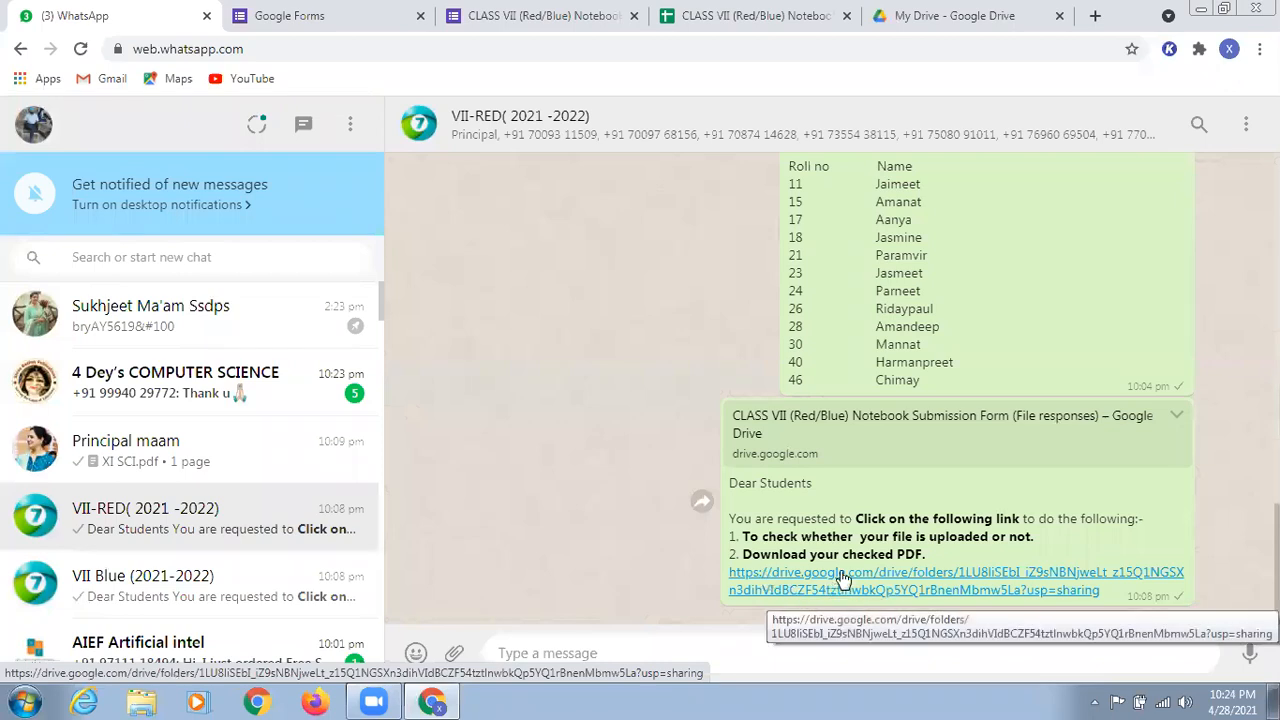
{"action": "left_click", "coordinate": [840, 580]}
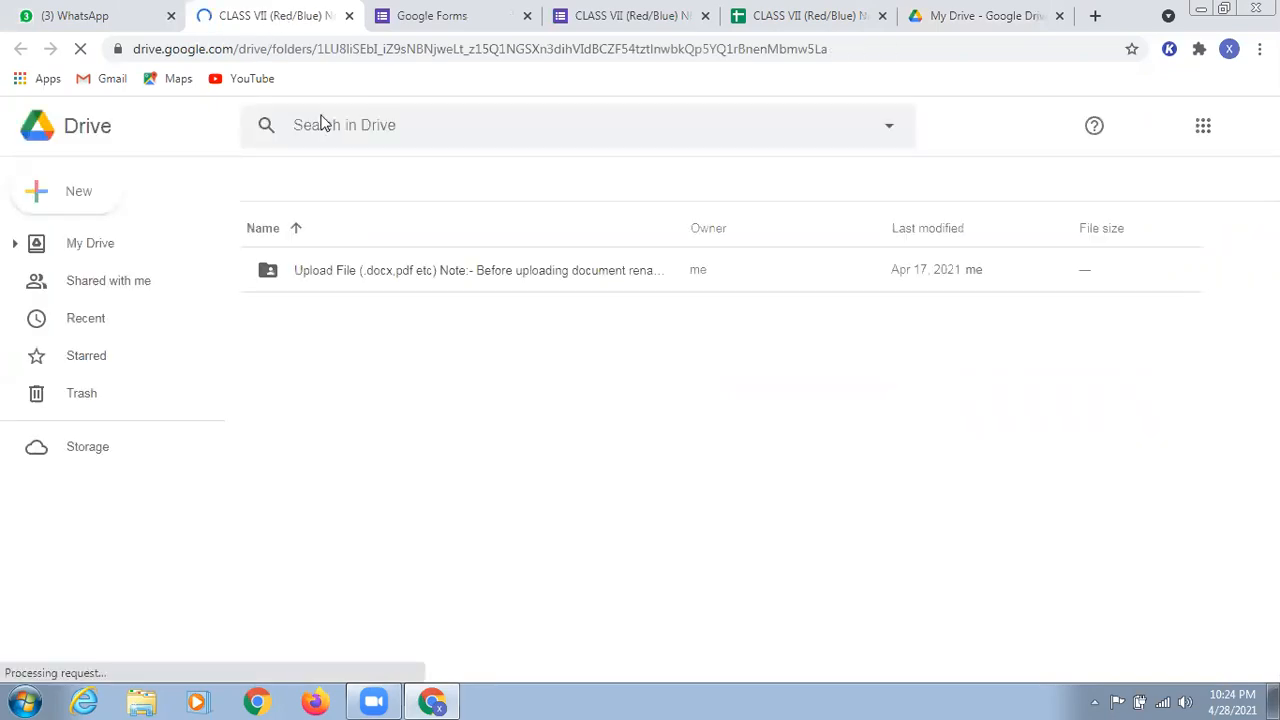
{"action": "left_click", "coordinate": [348, 278]}
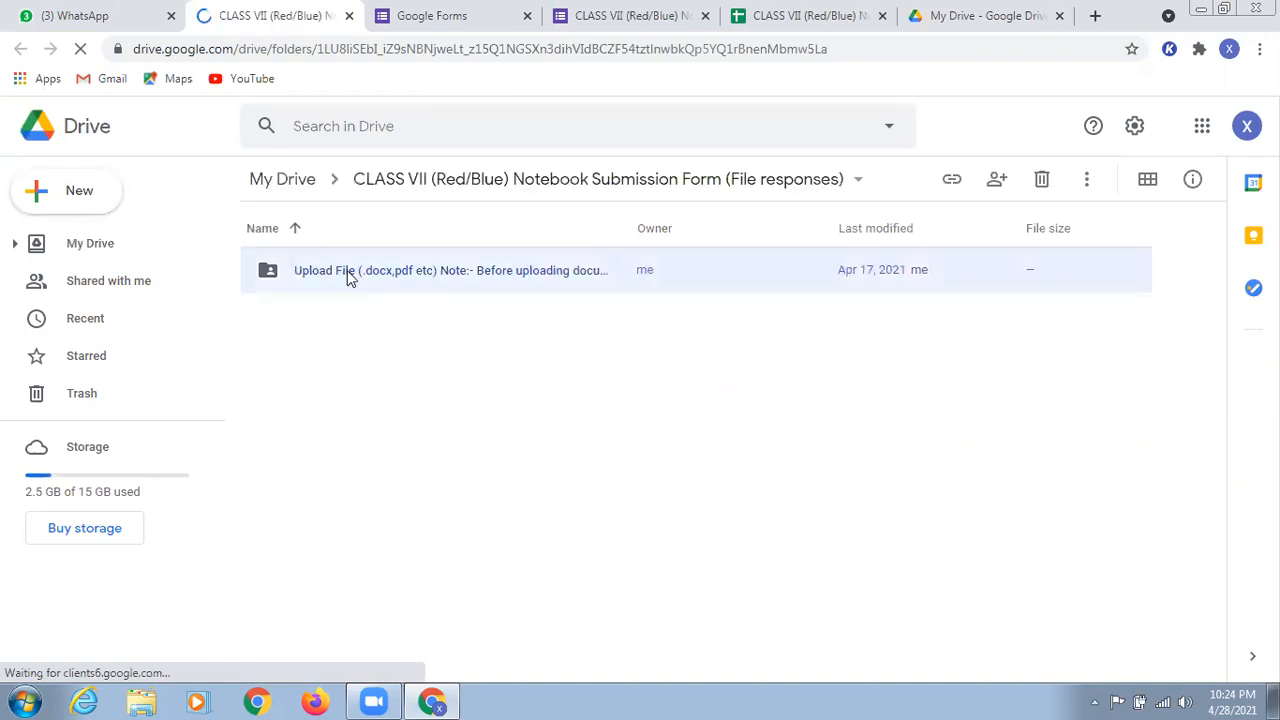
{"action": "double_click", "coordinate": [349, 277]}
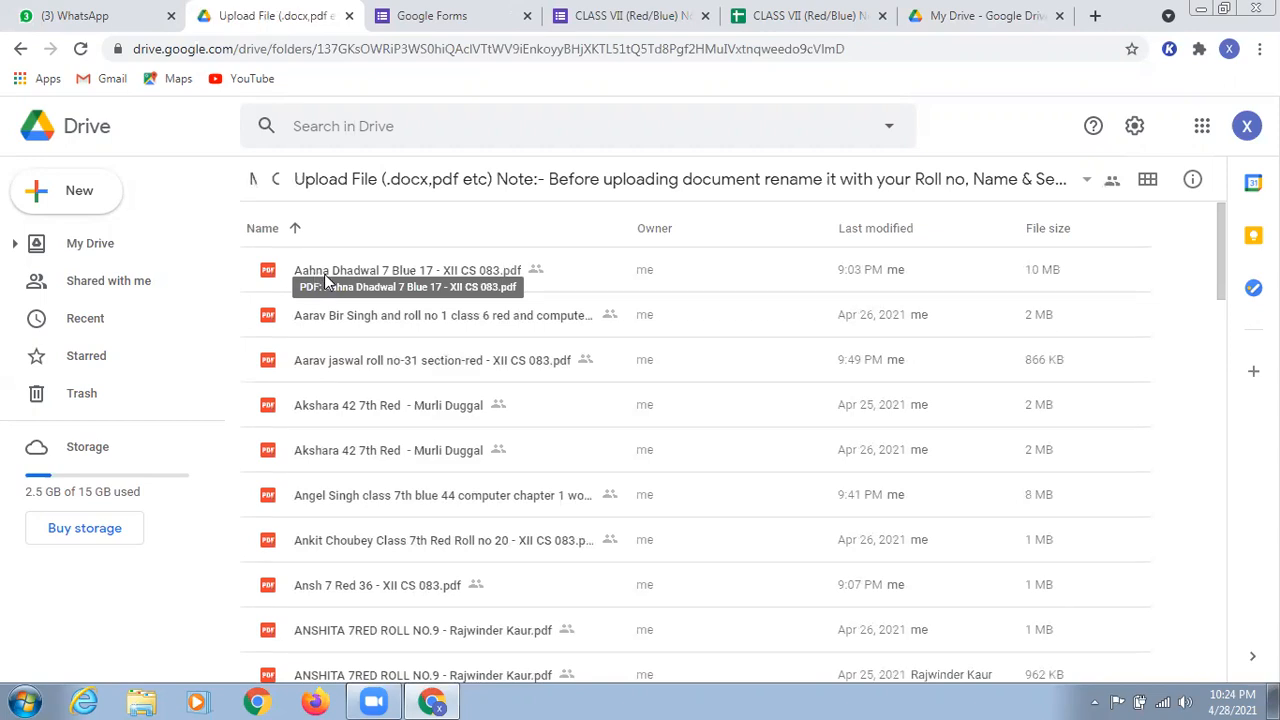
Open the first student's PDF in the Upload File folder and examine the red ticks, corrections and teacher's dated signature through its last page
{"action": "left_click", "coordinate": [327, 281]}
{"action": "double_click", "coordinate": [327, 281]}
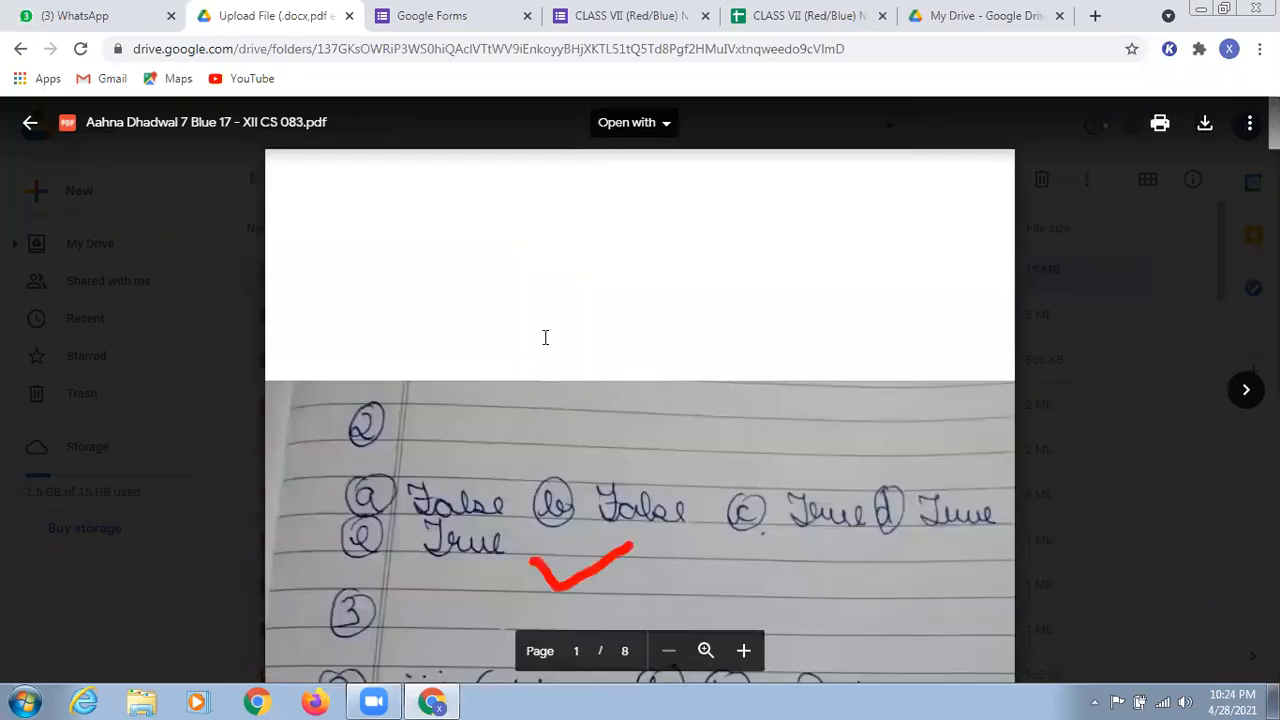
{"action": "scroll", "coordinate": [545, 337], "scroll_direction": "down", "scroll_amount": 3}
{"action": "scroll", "coordinate": [545, 337], "scroll_direction": "down", "scroll_amount": 3}
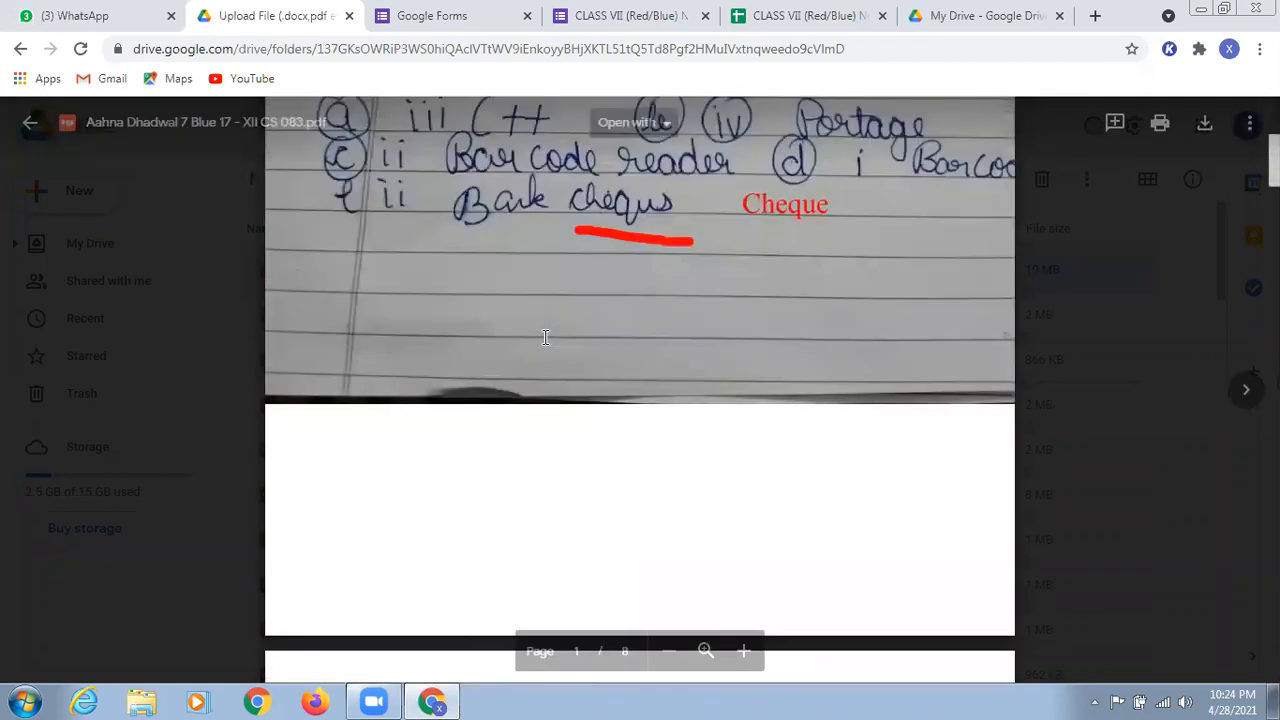
{"action": "scroll", "coordinate": [545, 337], "scroll_direction": "down", "scroll_amount": 5}
{"action": "scroll", "coordinate": [545, 337], "scroll_direction": "down", "scroll_amount": 5}
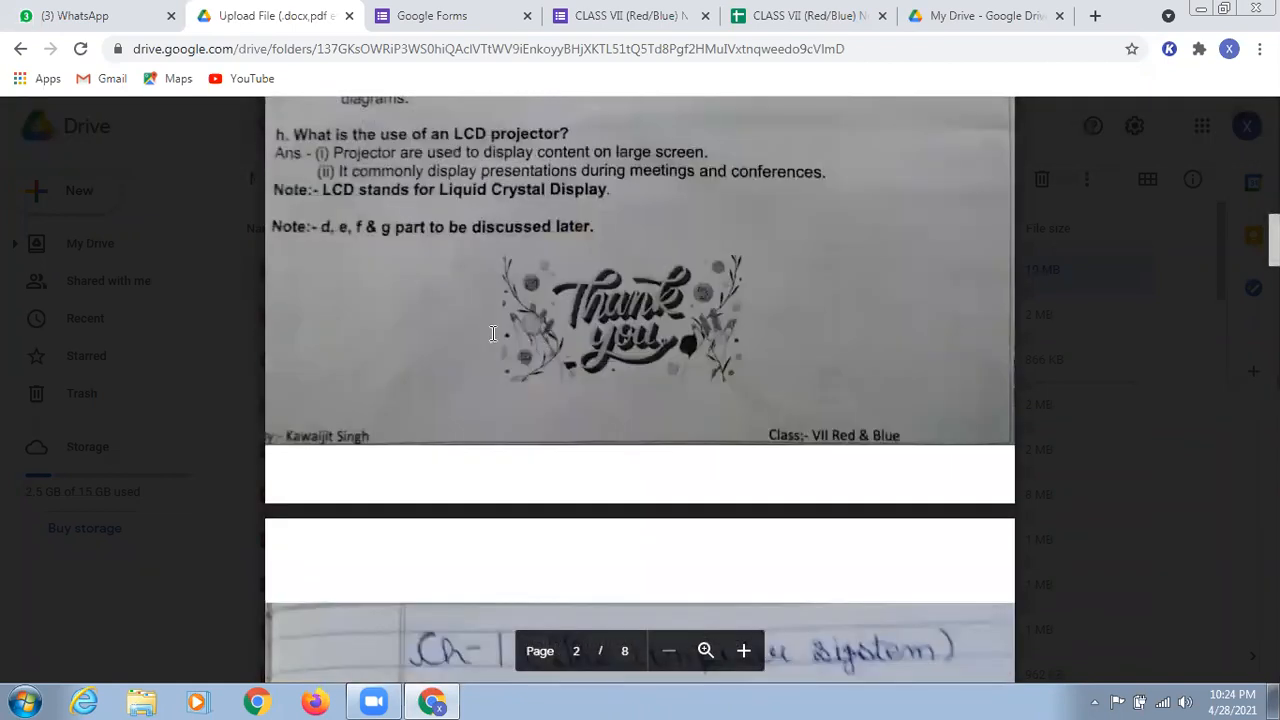
{"action": "scroll", "coordinate": [492, 333], "scroll_direction": "down", "scroll_amount": 5}
{"action": "scroll", "coordinate": [492, 333], "scroll_direction": "down", "scroll_amount": 5}
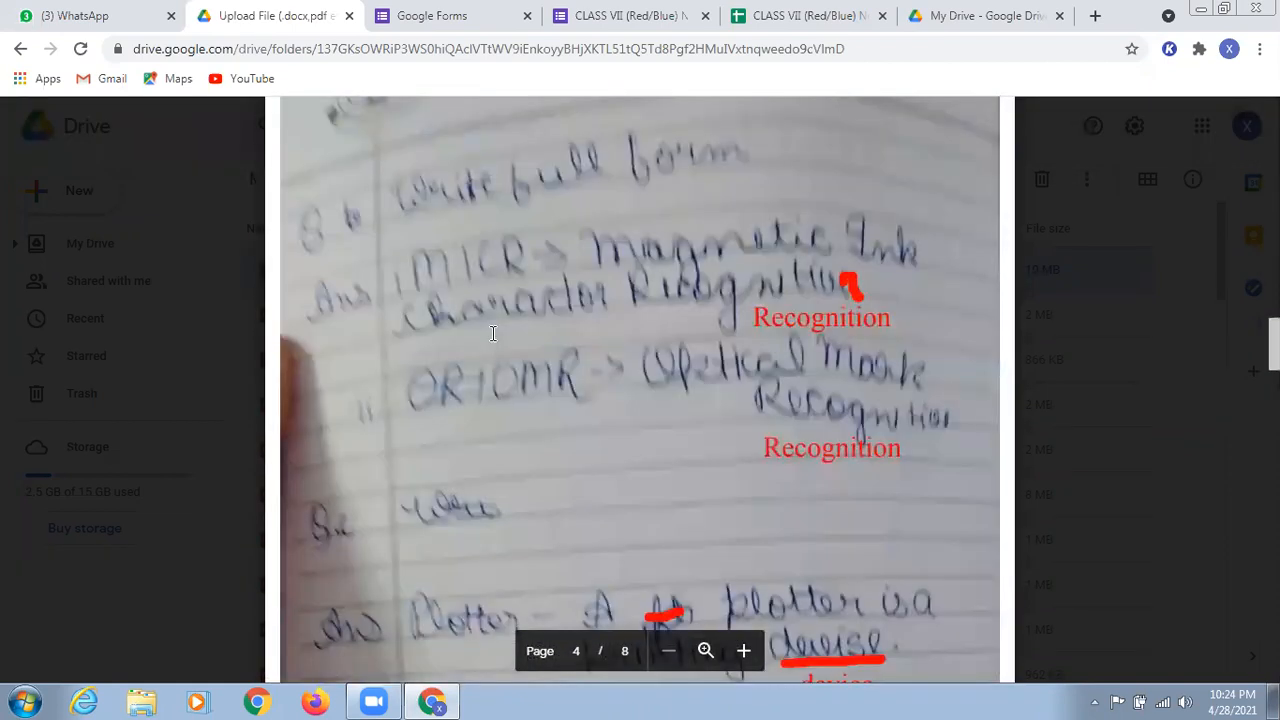
{"action": "scroll", "coordinate": [492, 333], "scroll_direction": "down", "scroll_amount": 3}
{"action": "scroll", "coordinate": [494, 333], "scroll_direction": "up", "scroll_amount": 1}
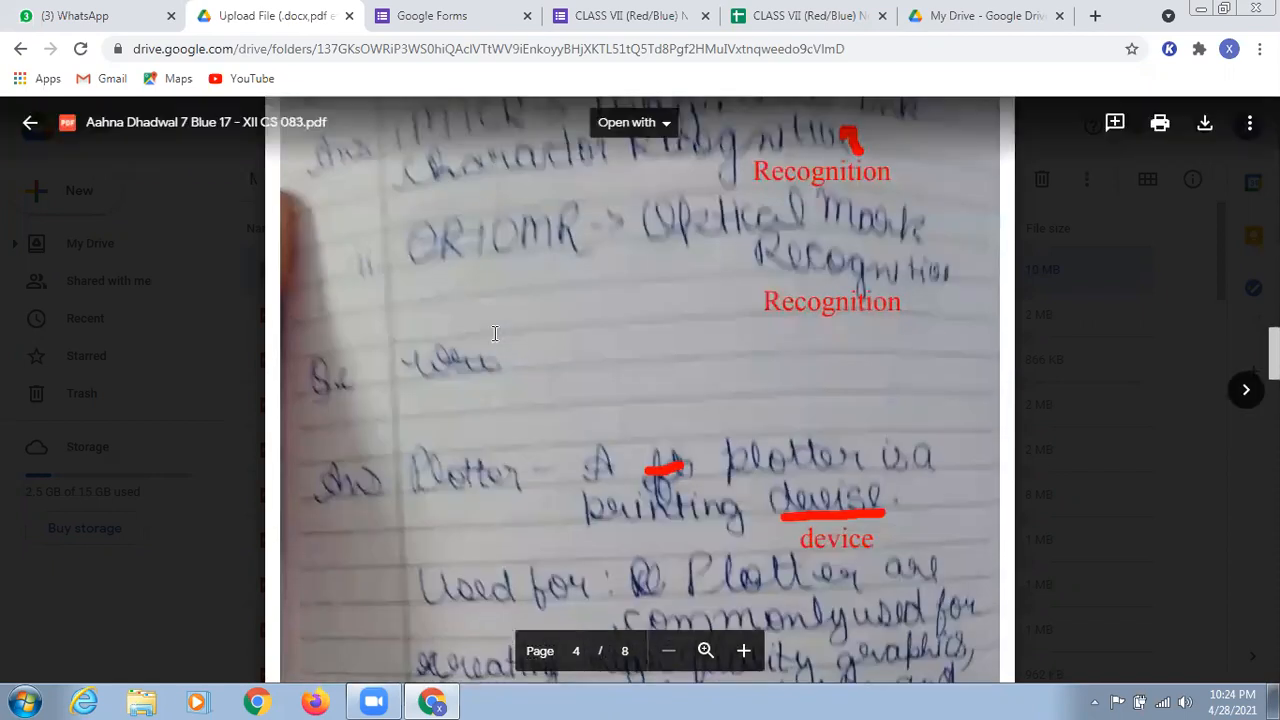
{"action": "scroll", "coordinate": [494, 333], "scroll_direction": "down", "scroll_amount": 5}
{"action": "scroll", "coordinate": [494, 333], "scroll_direction": "down", "scroll_amount": 10}
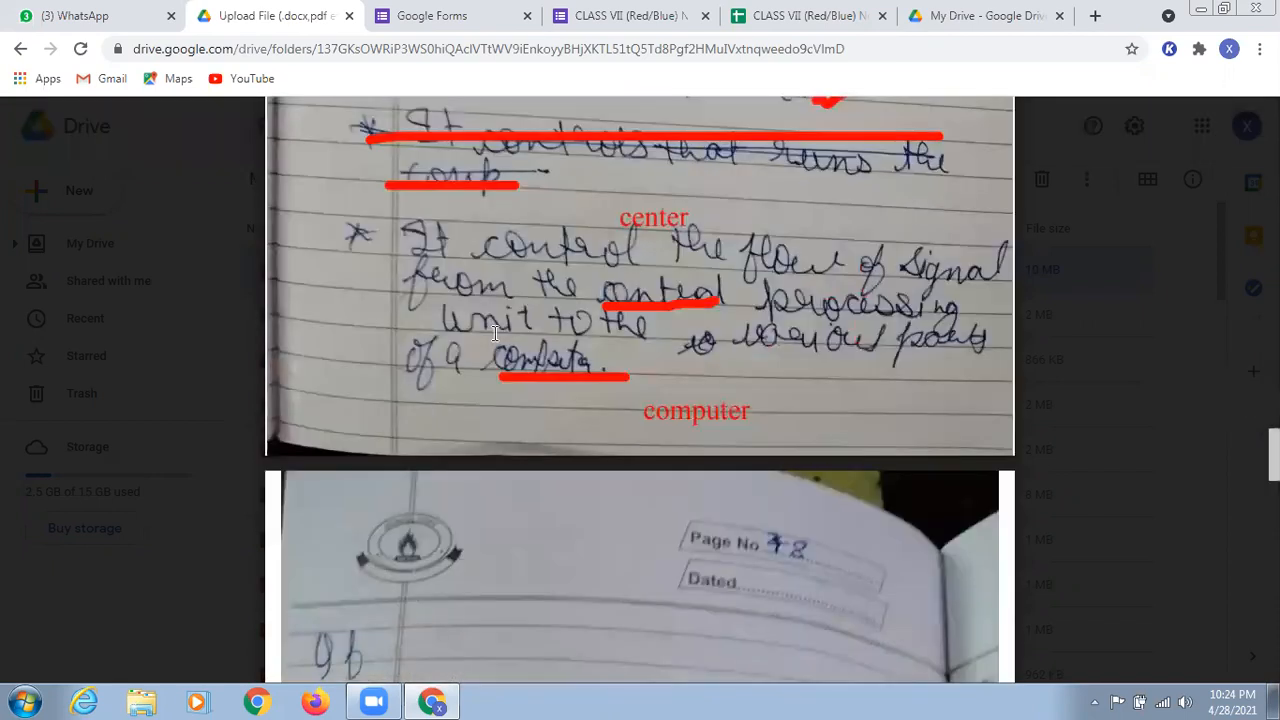
{"action": "scroll", "coordinate": [494, 333], "scroll_direction": "down", "scroll_amount": 5}
{"action": "scroll", "coordinate": [494, 333], "scroll_direction": "down", "scroll_amount": 6}
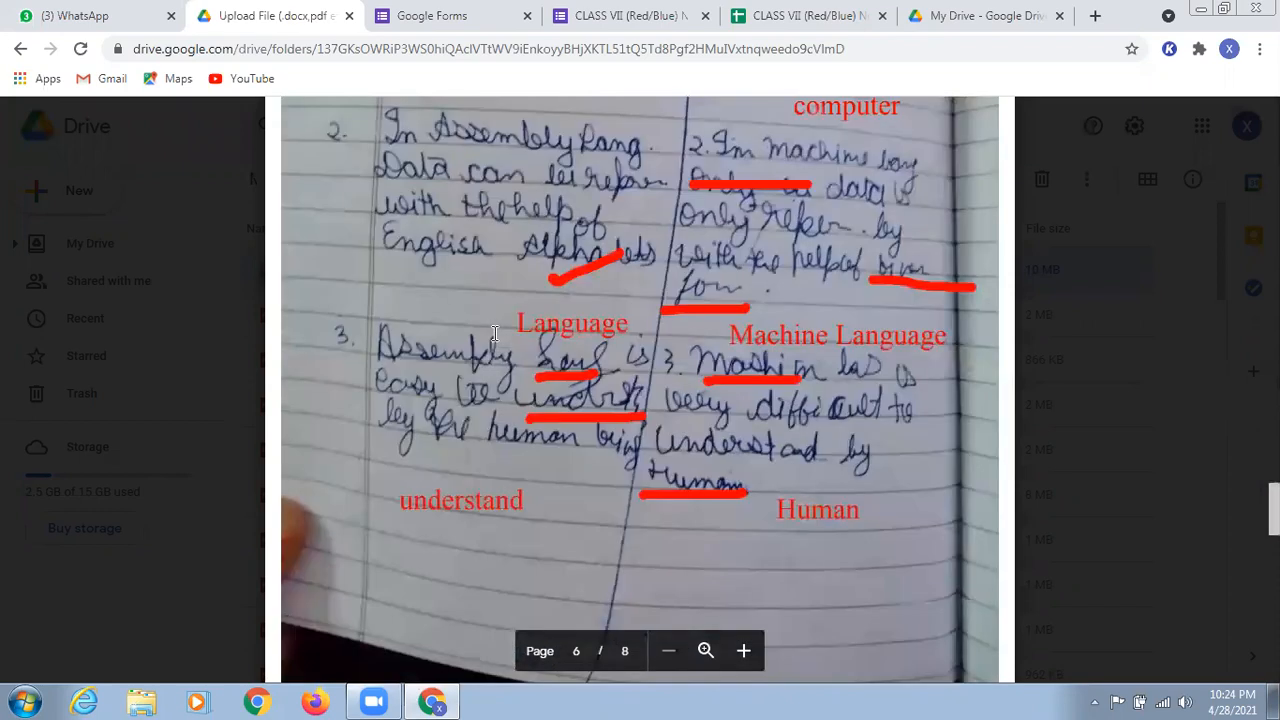
{"action": "scroll", "coordinate": [494, 333], "scroll_direction": "down", "scroll_amount": 10}
{"action": "scroll", "coordinate": [494, 333], "scroll_direction": "down", "scroll_amount": 12}
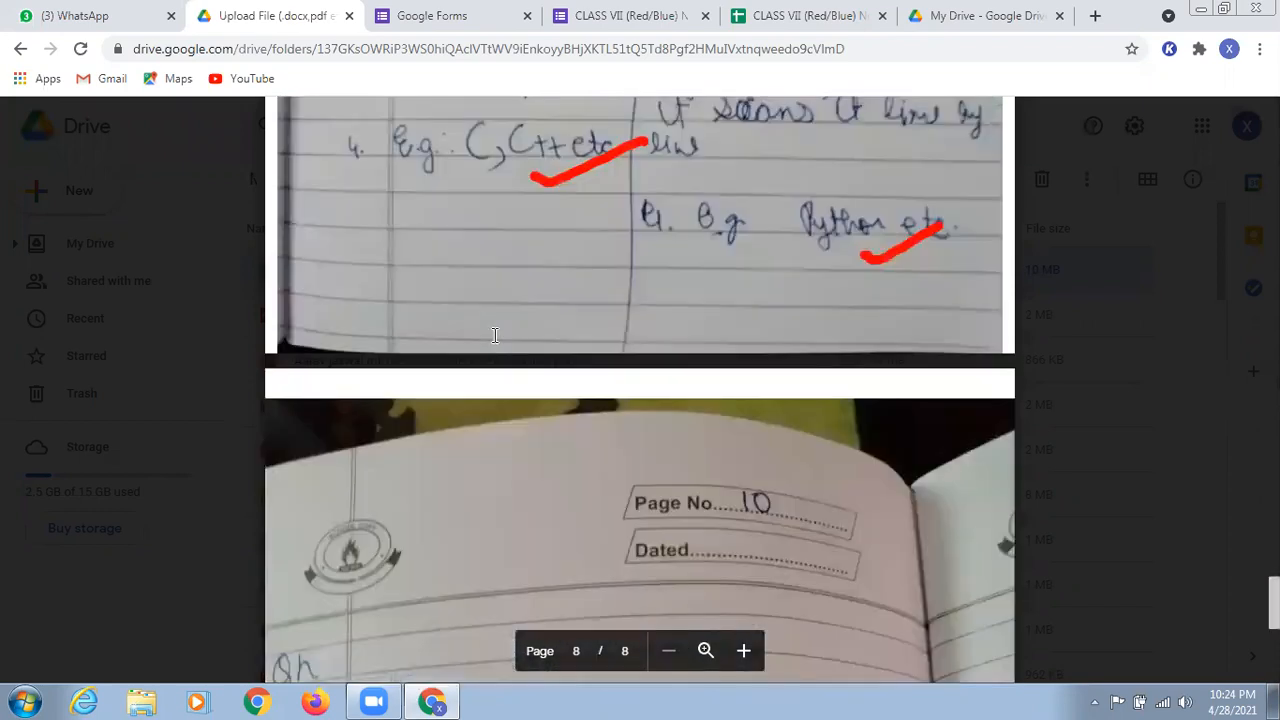
{"action": "scroll", "coordinate": [494, 334], "scroll_direction": "down", "scroll_amount": 10}
{"action": "scroll", "coordinate": [494, 335], "scroll_direction": "down", "scroll_amount": 1}
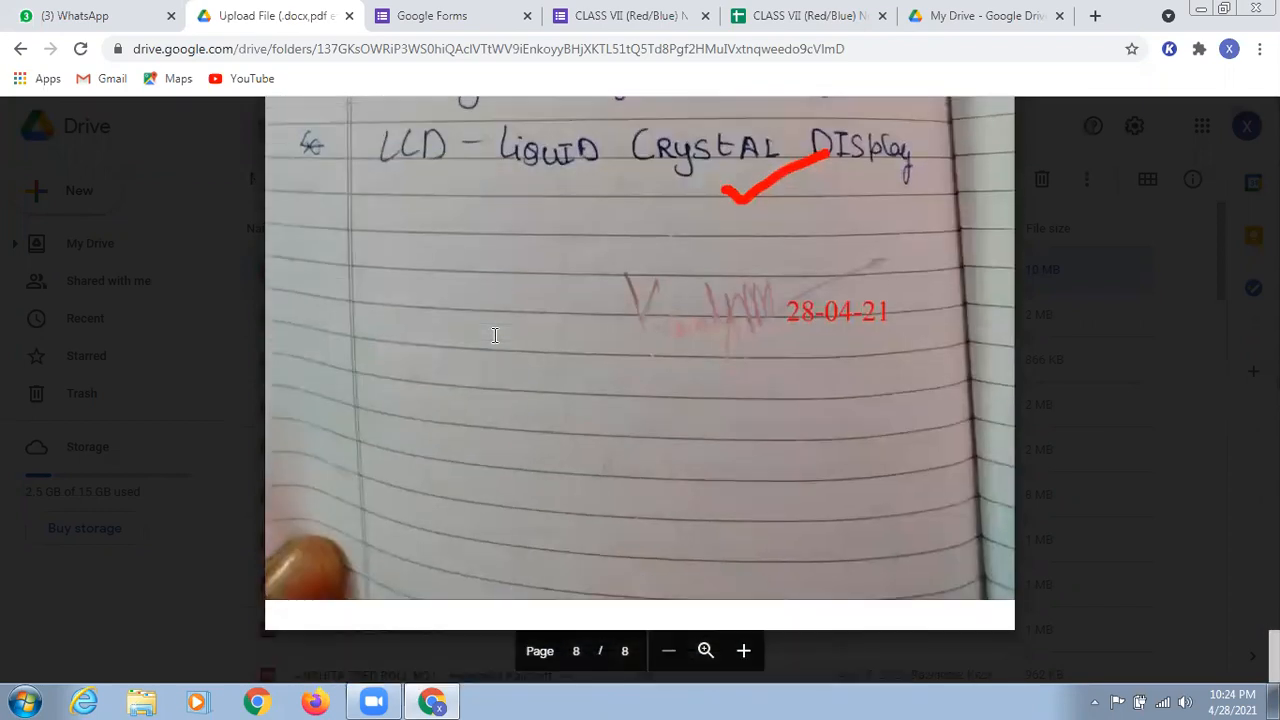
{"action": "scroll", "coordinate": [688, 400], "scroll_direction": "up", "scroll_amount": 5}
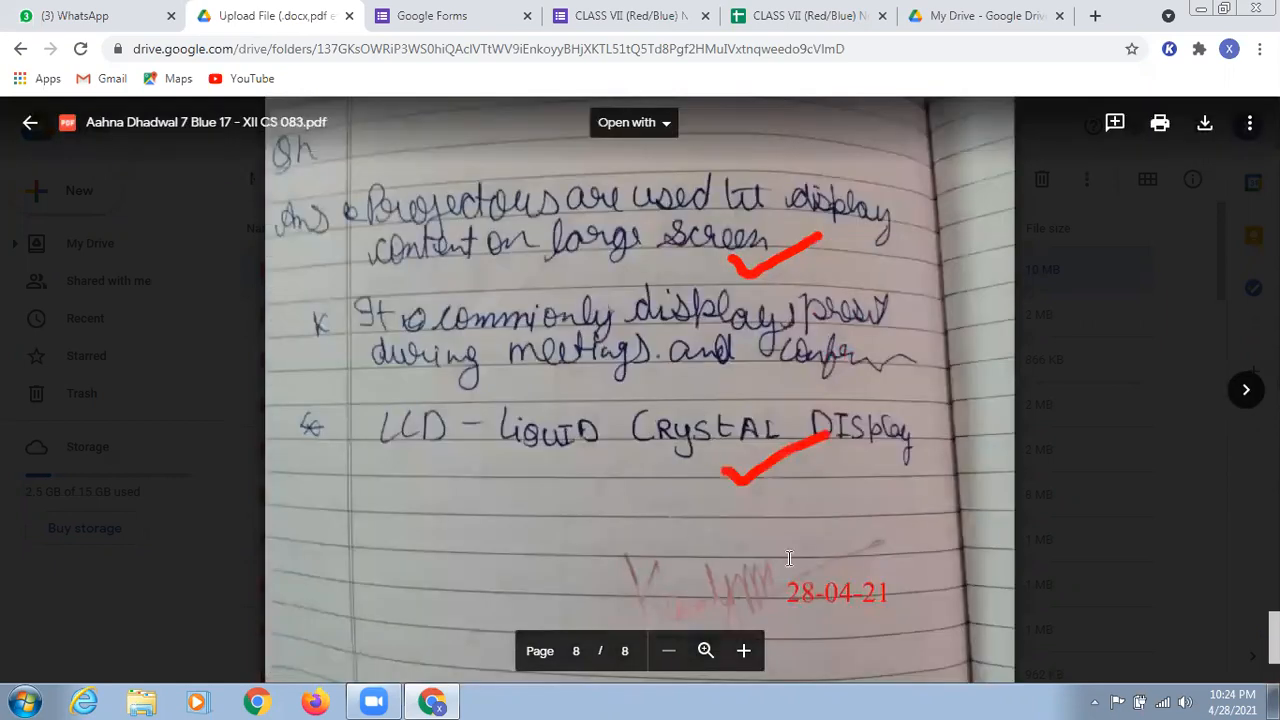
{"action": "scroll", "coordinate": [780, 540], "scroll_direction": "down", "scroll_amount": 2}
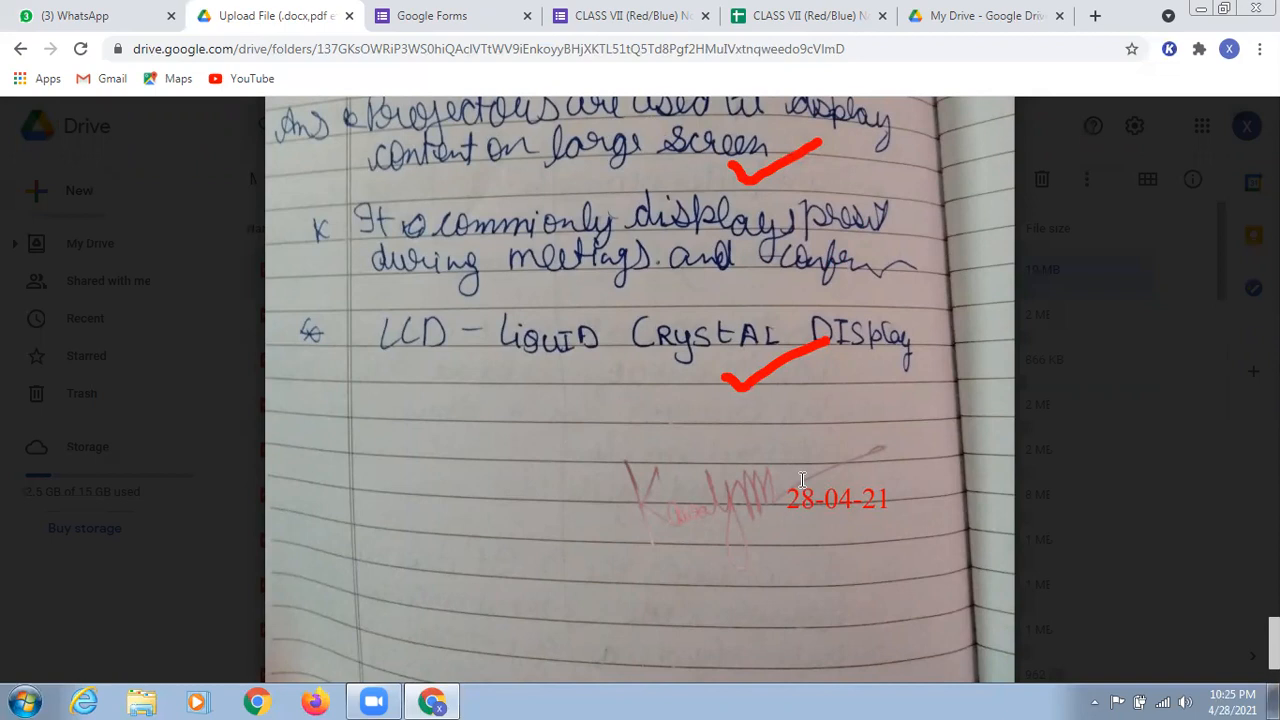
Switch to the form's responses spreadsheet, open the student PDF linked in cell G80 and load it in Kami for annotation
{"action": "left_click", "coordinate": [630, 14]}
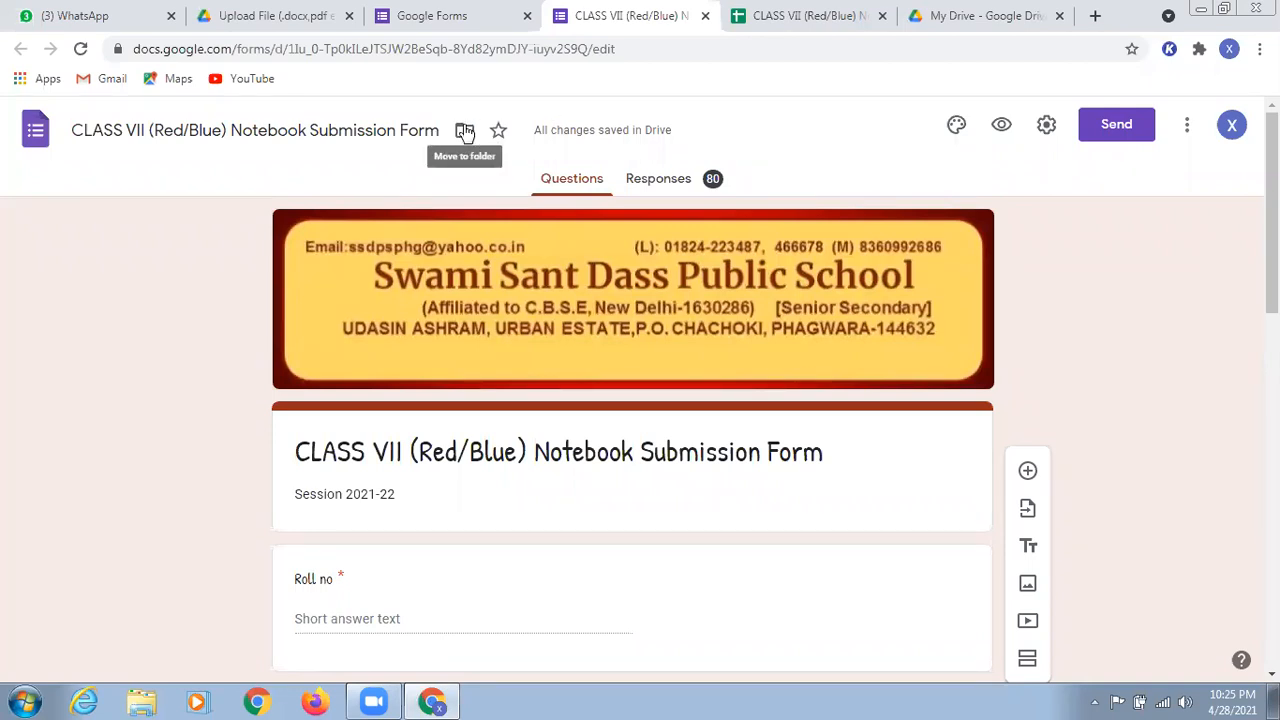
{"action": "left_click", "coordinate": [808, 16]}
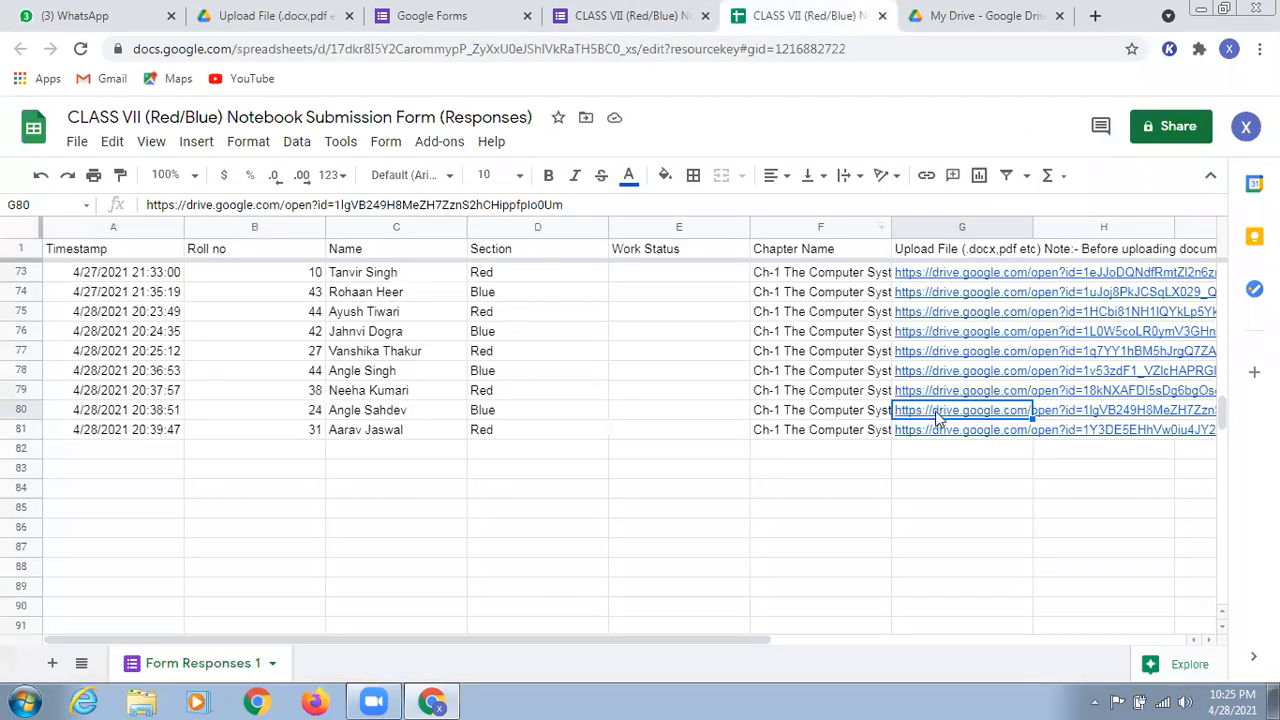
{"action": "mouse_move", "coordinate": [938, 418]}
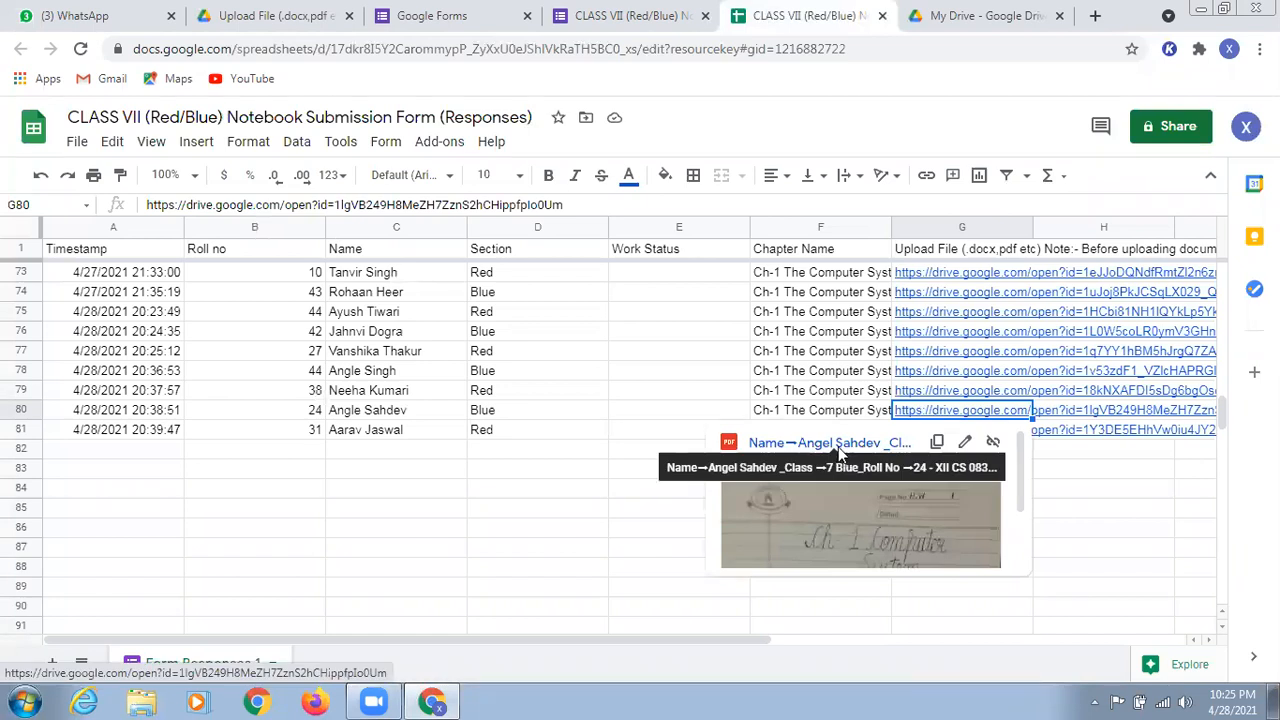
{"action": "left_click", "coordinate": [840, 445]}
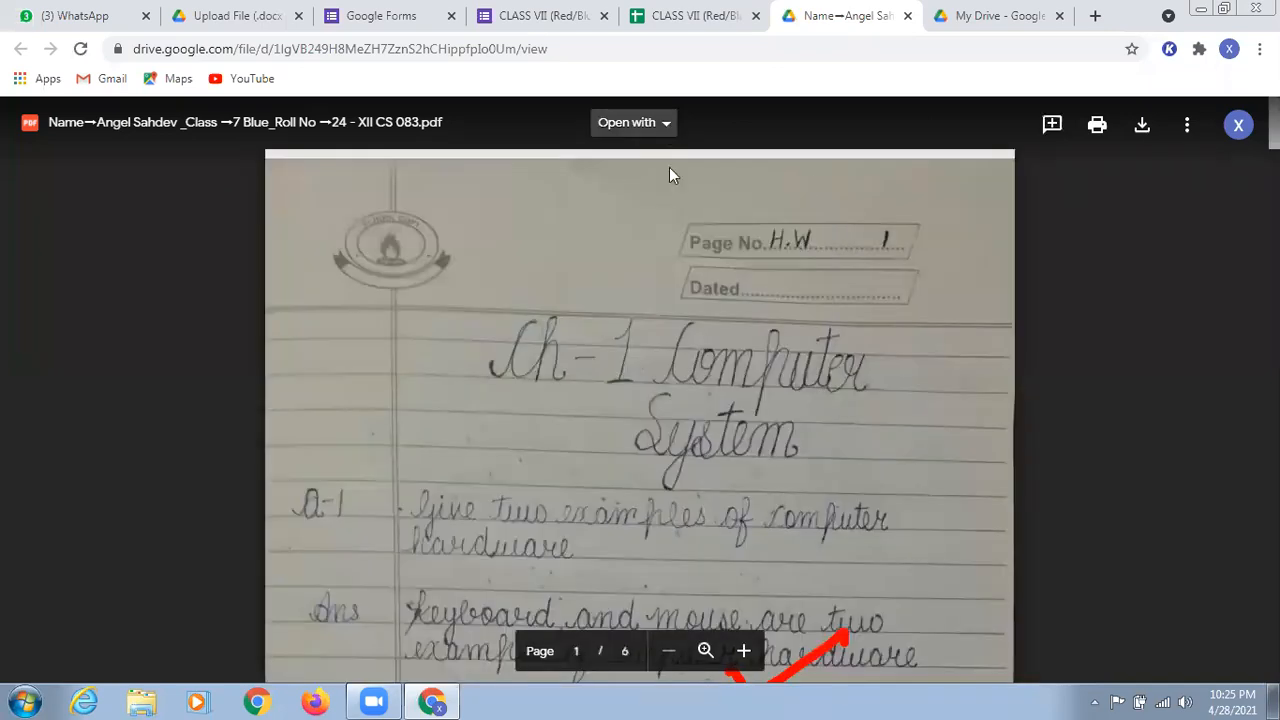
{"action": "left_click", "coordinate": [650, 122]}
{"action": "left_click", "coordinate": [656, 180]}
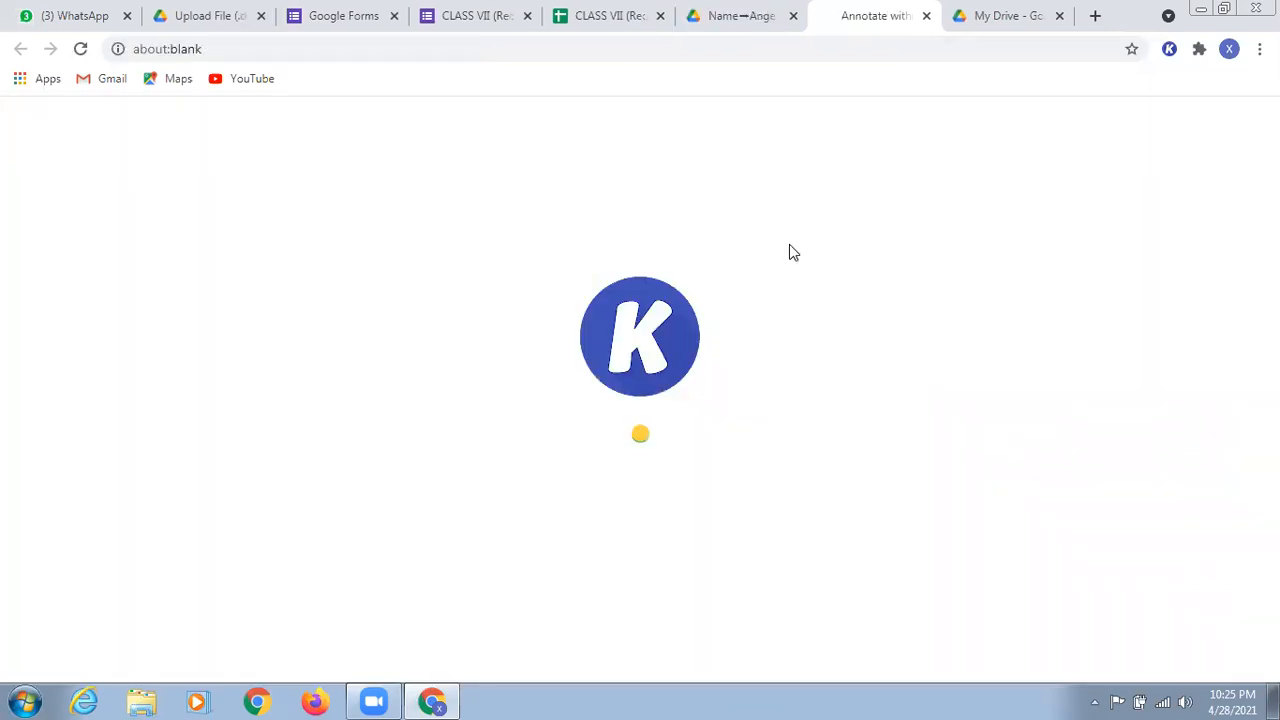